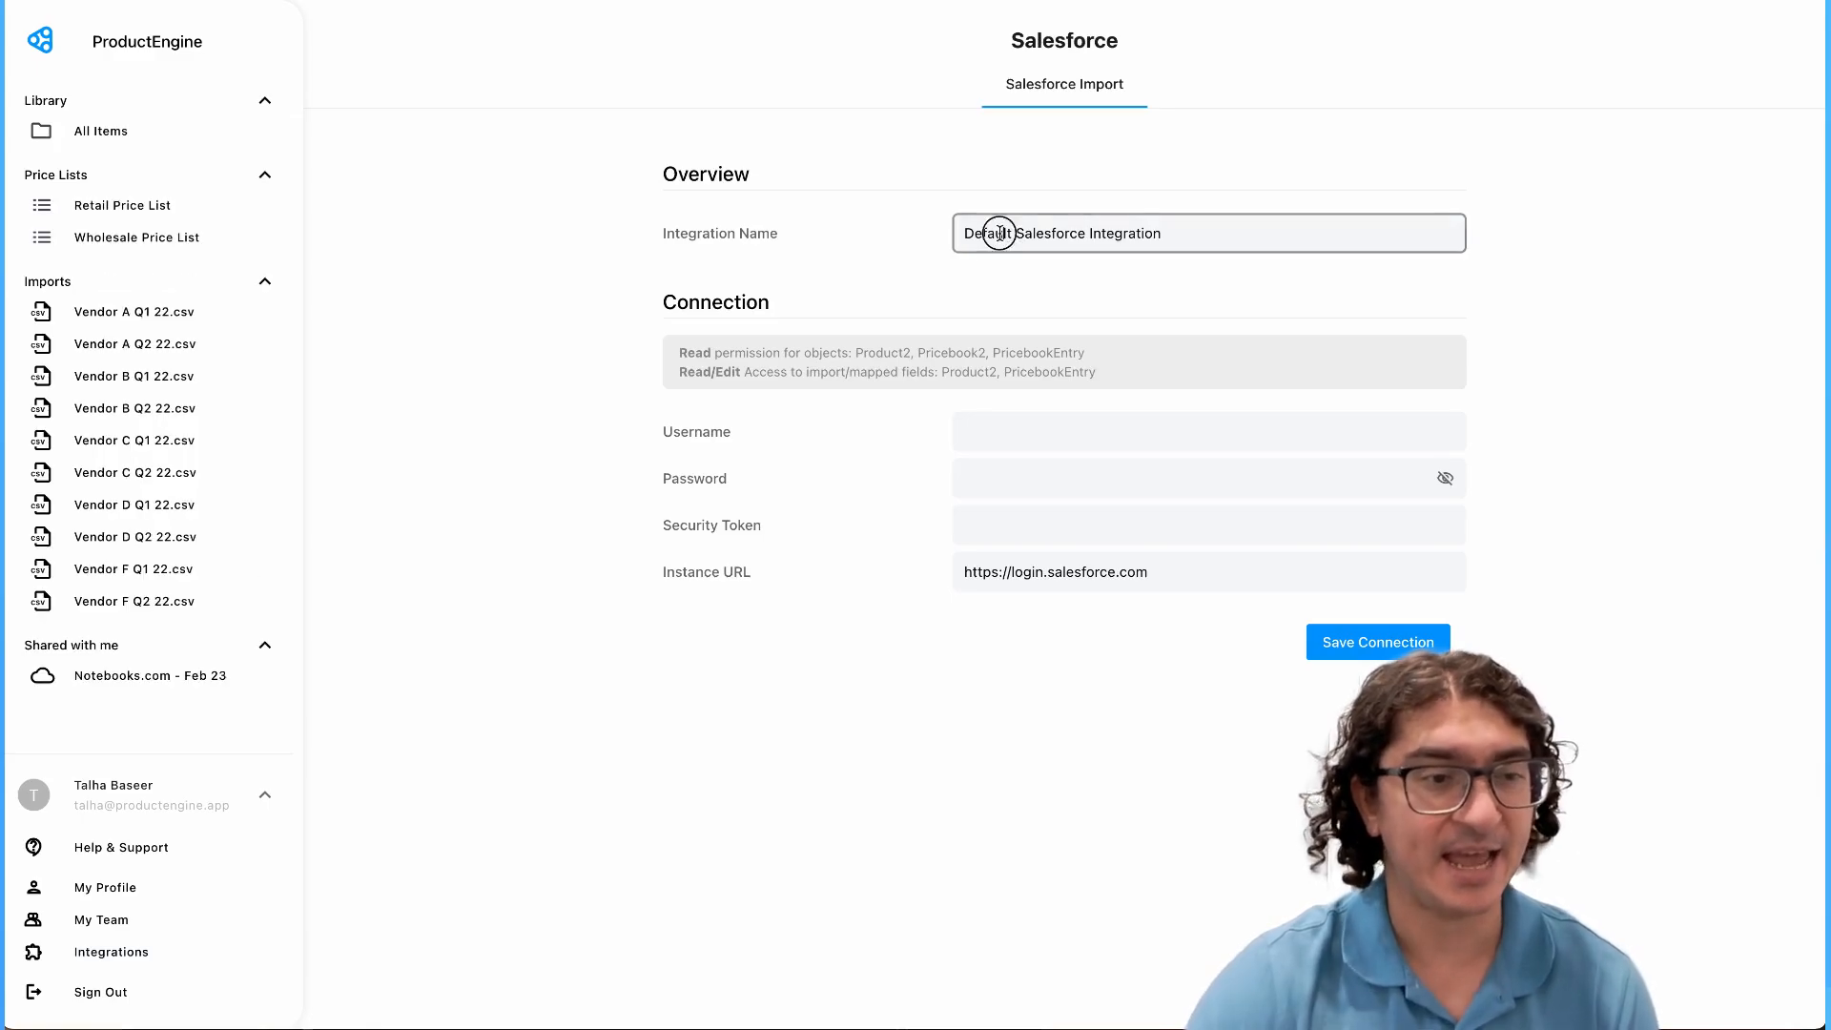
# - Rename the integration to Standard Salesforce Import and test its Salesforce connection
pyautogui.write('Stn')
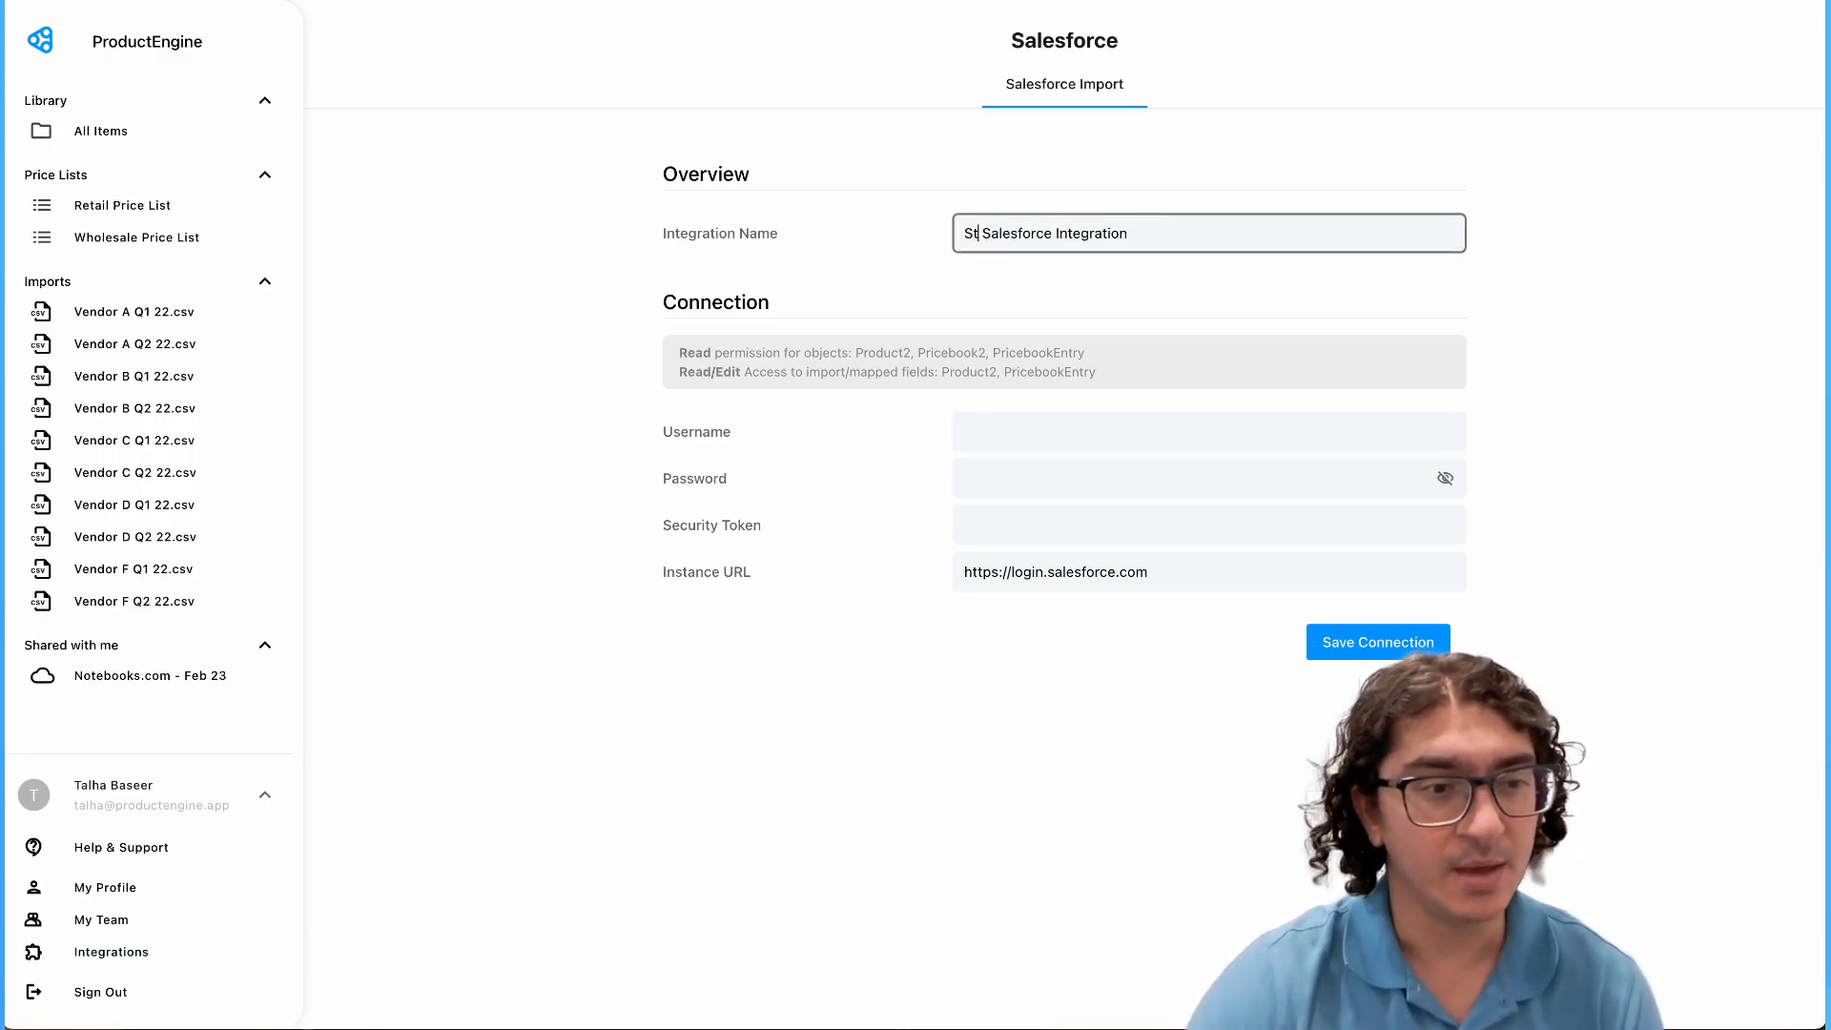
pyautogui.press('BackSpace')
pyautogui.write('andard')
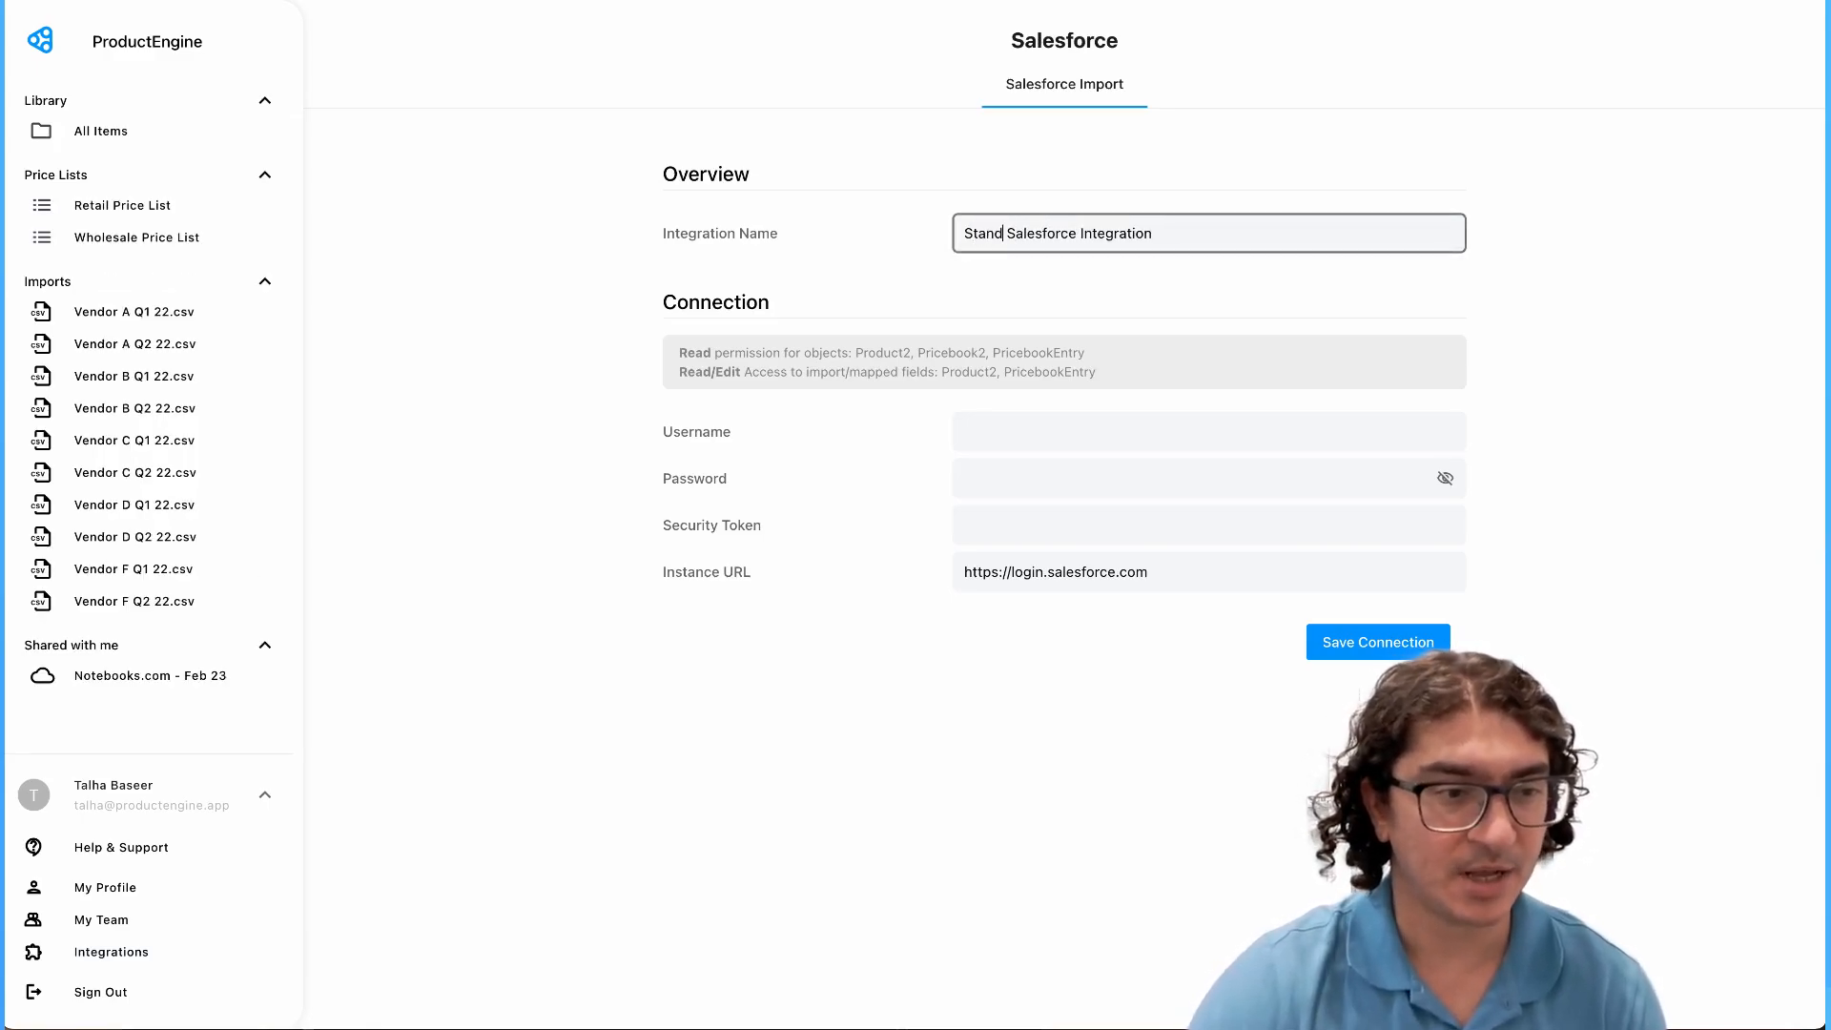
pyautogui.doubleClick(1143, 235)
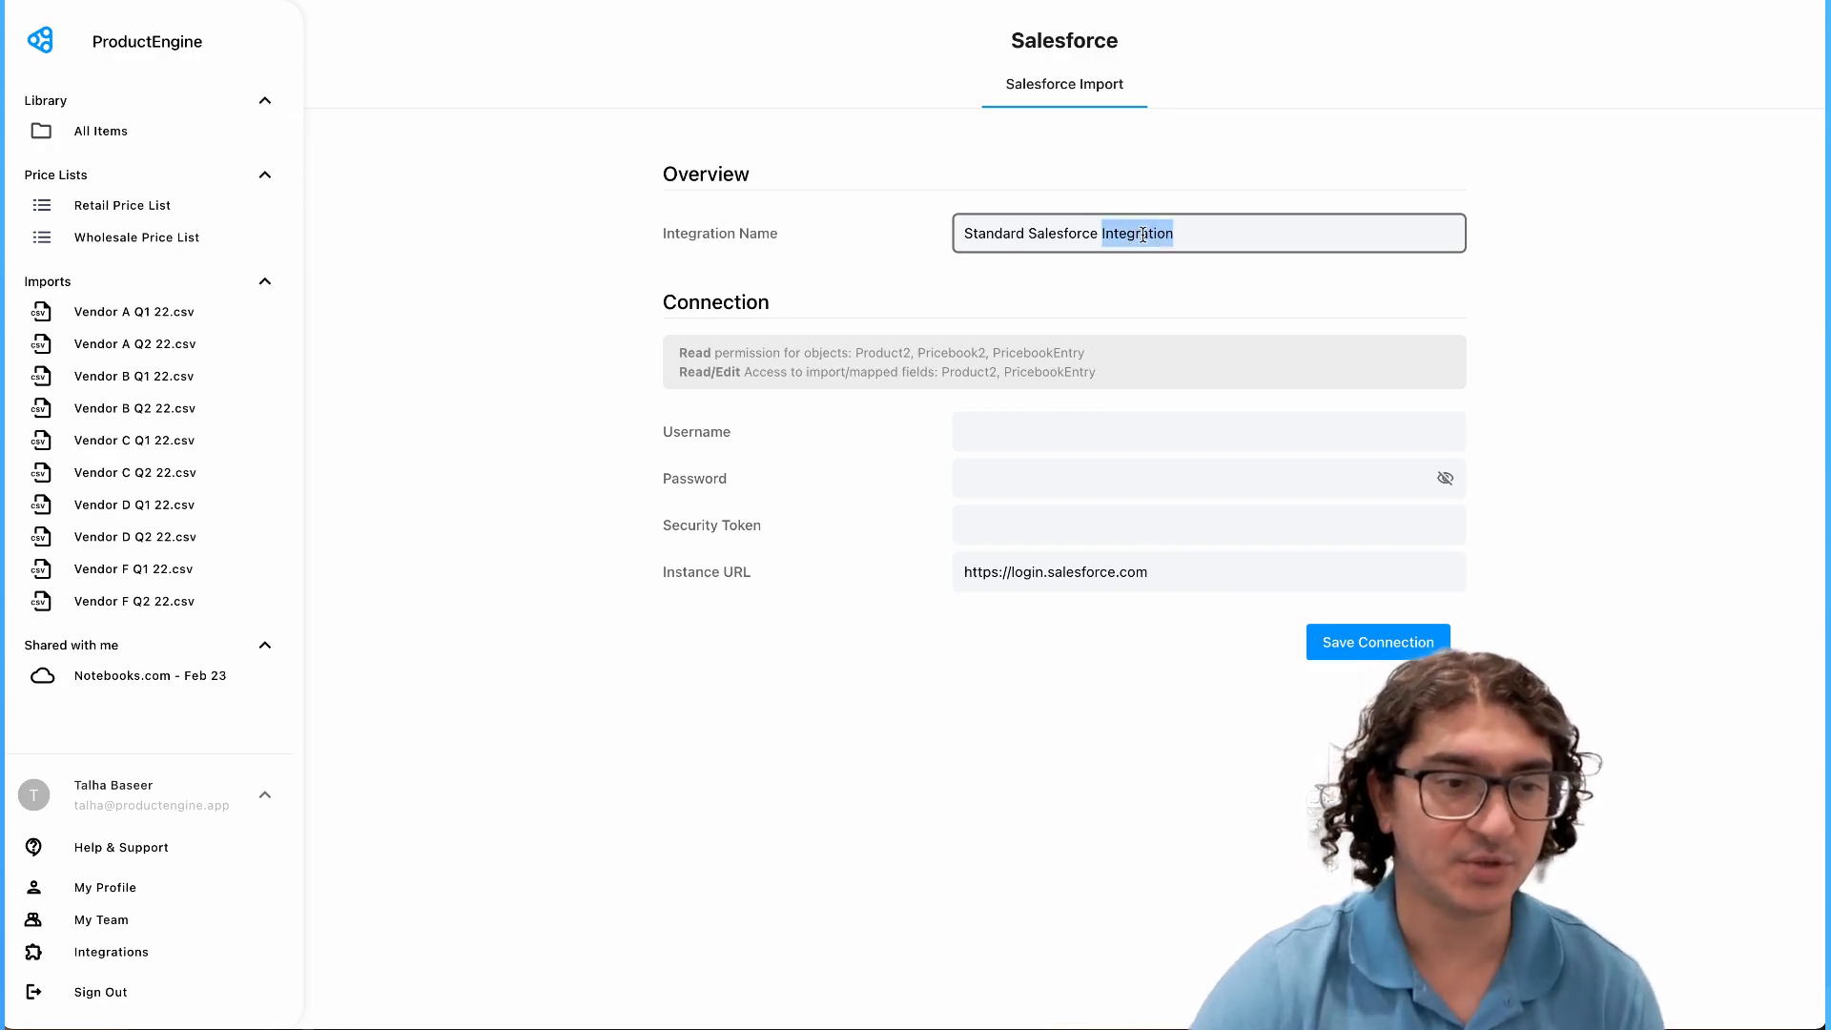
pyautogui.write('I')
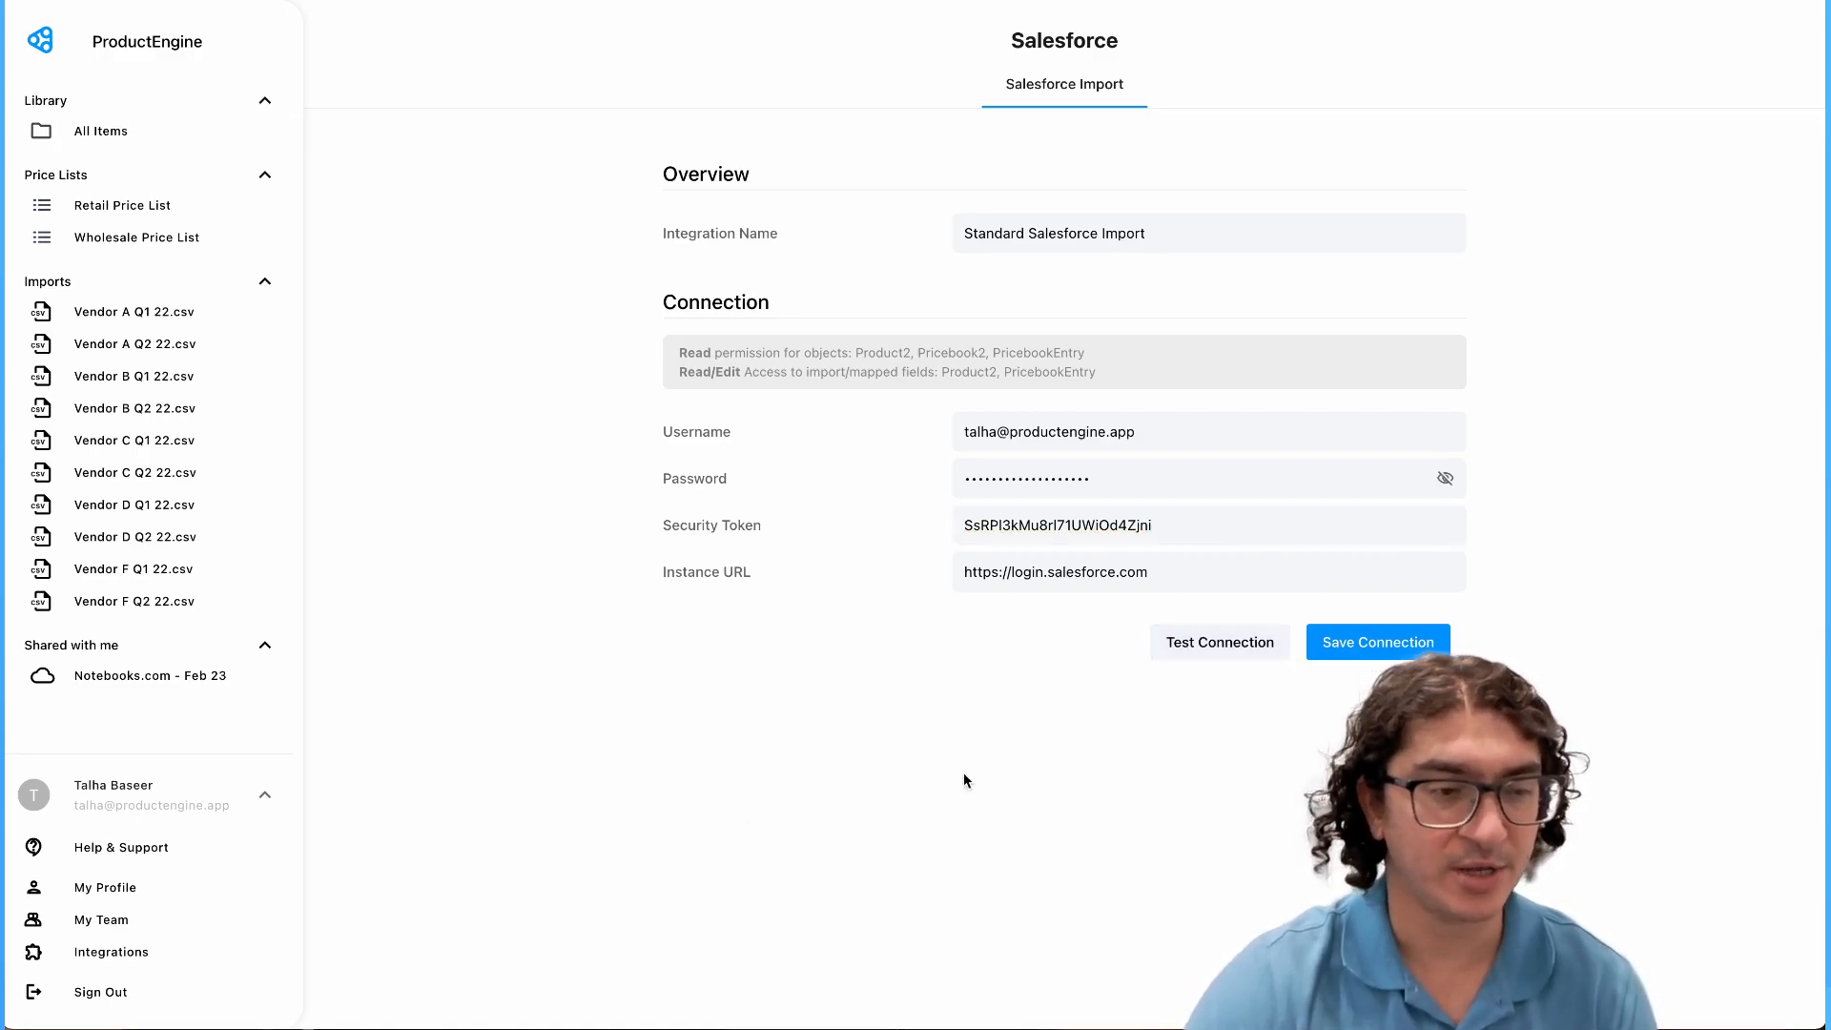
pyautogui.click(1234, 645)
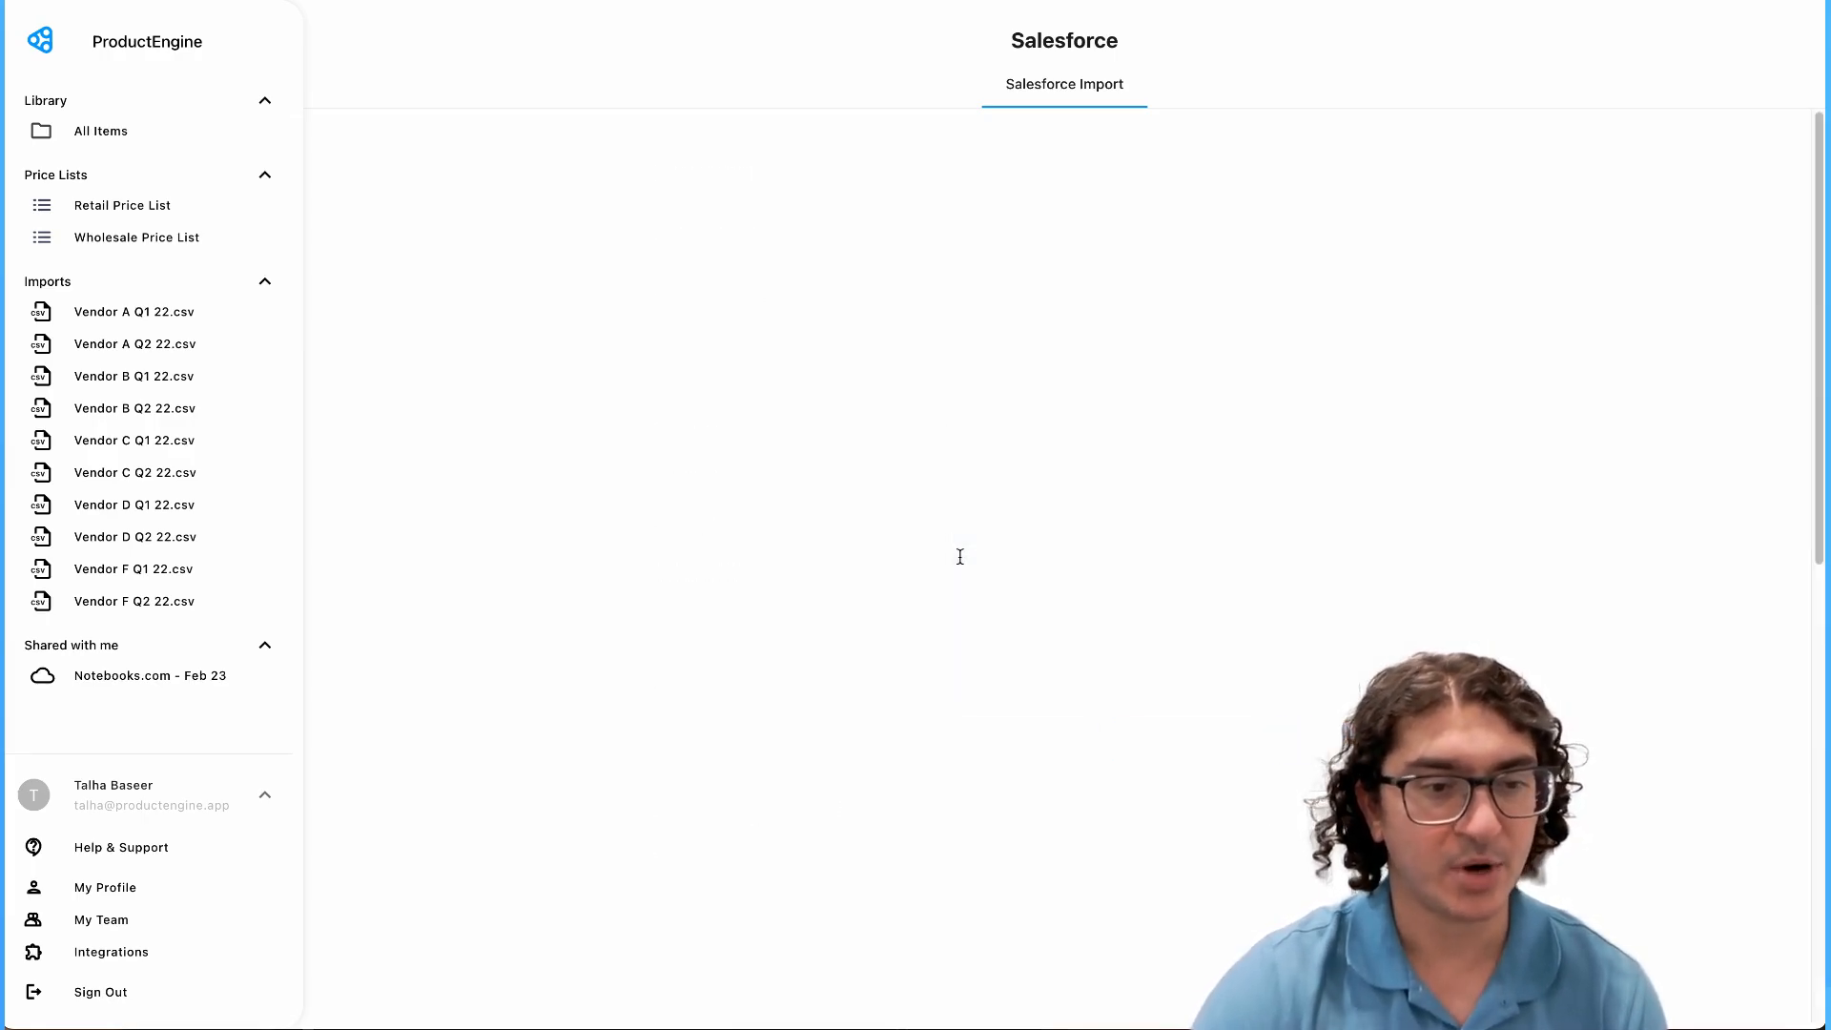
# - Add Retail and Wholesale as custom pricebooks for the Salesforce import
pyautogui.scroll(-2, 960, 563)
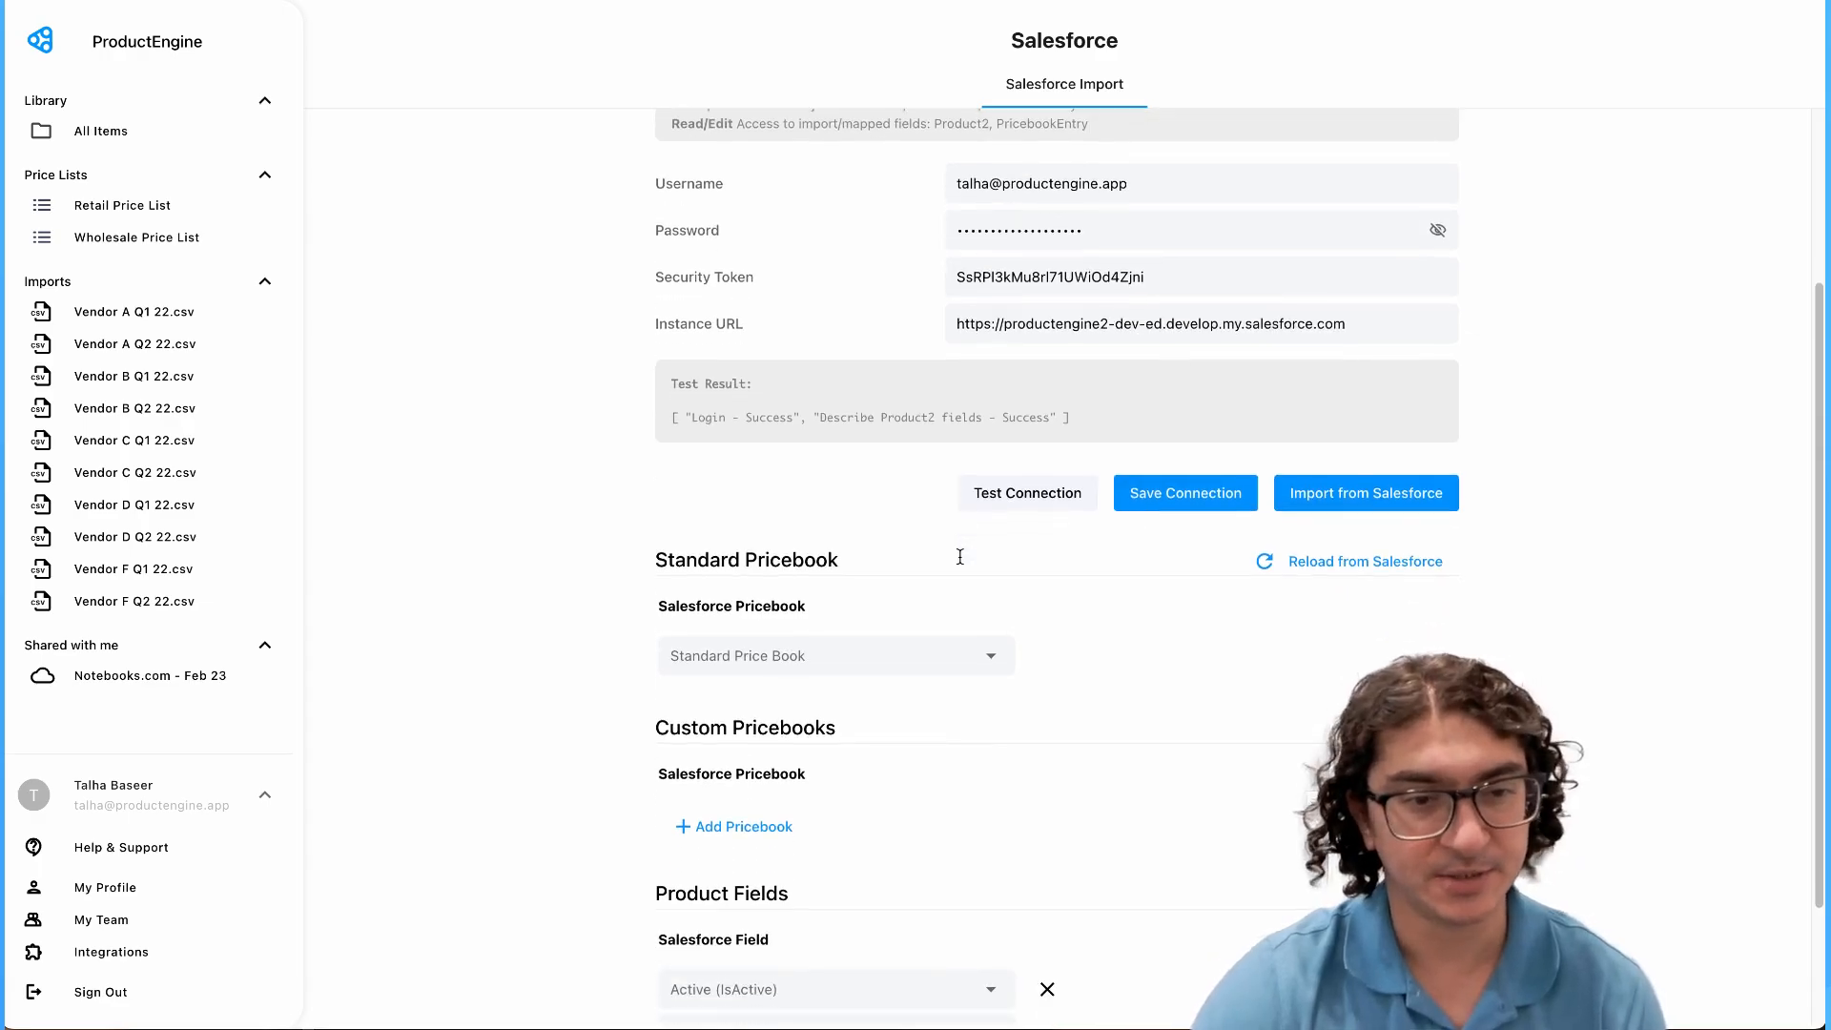
pyautogui.scroll(-3, 961, 557)
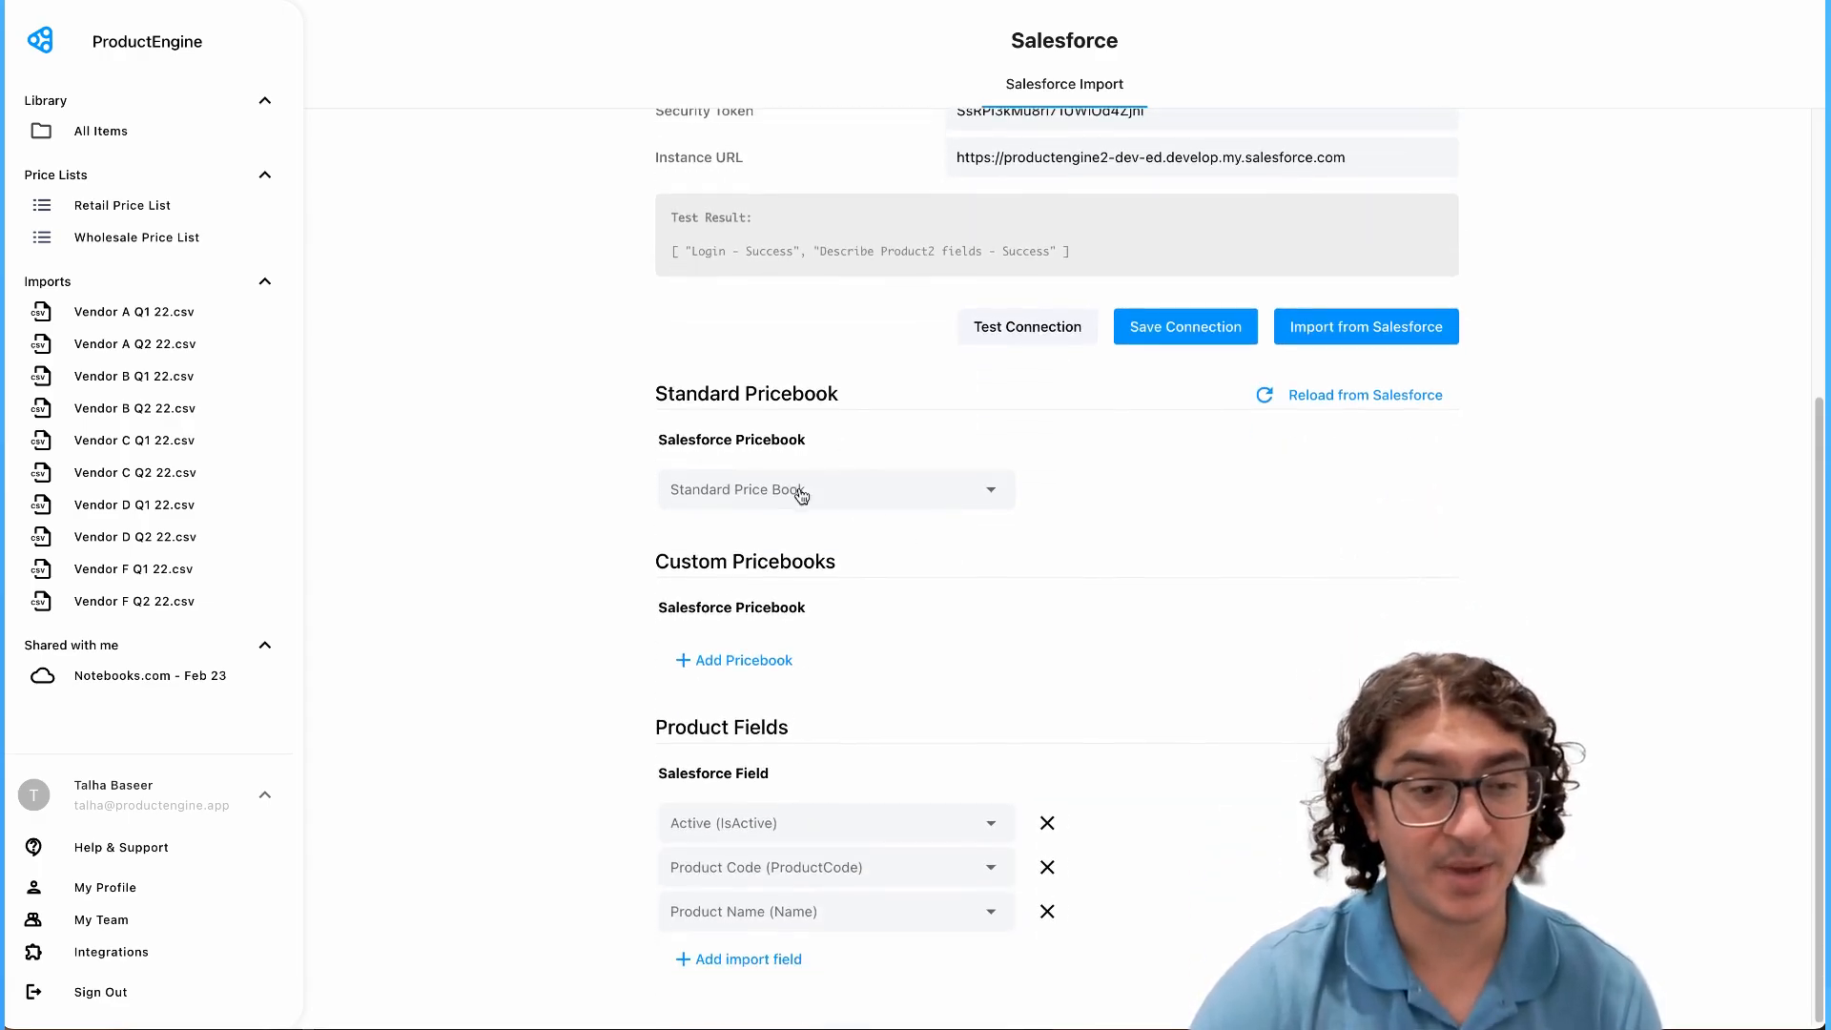
pyautogui.click(730, 662)
pyautogui.click(768, 661)
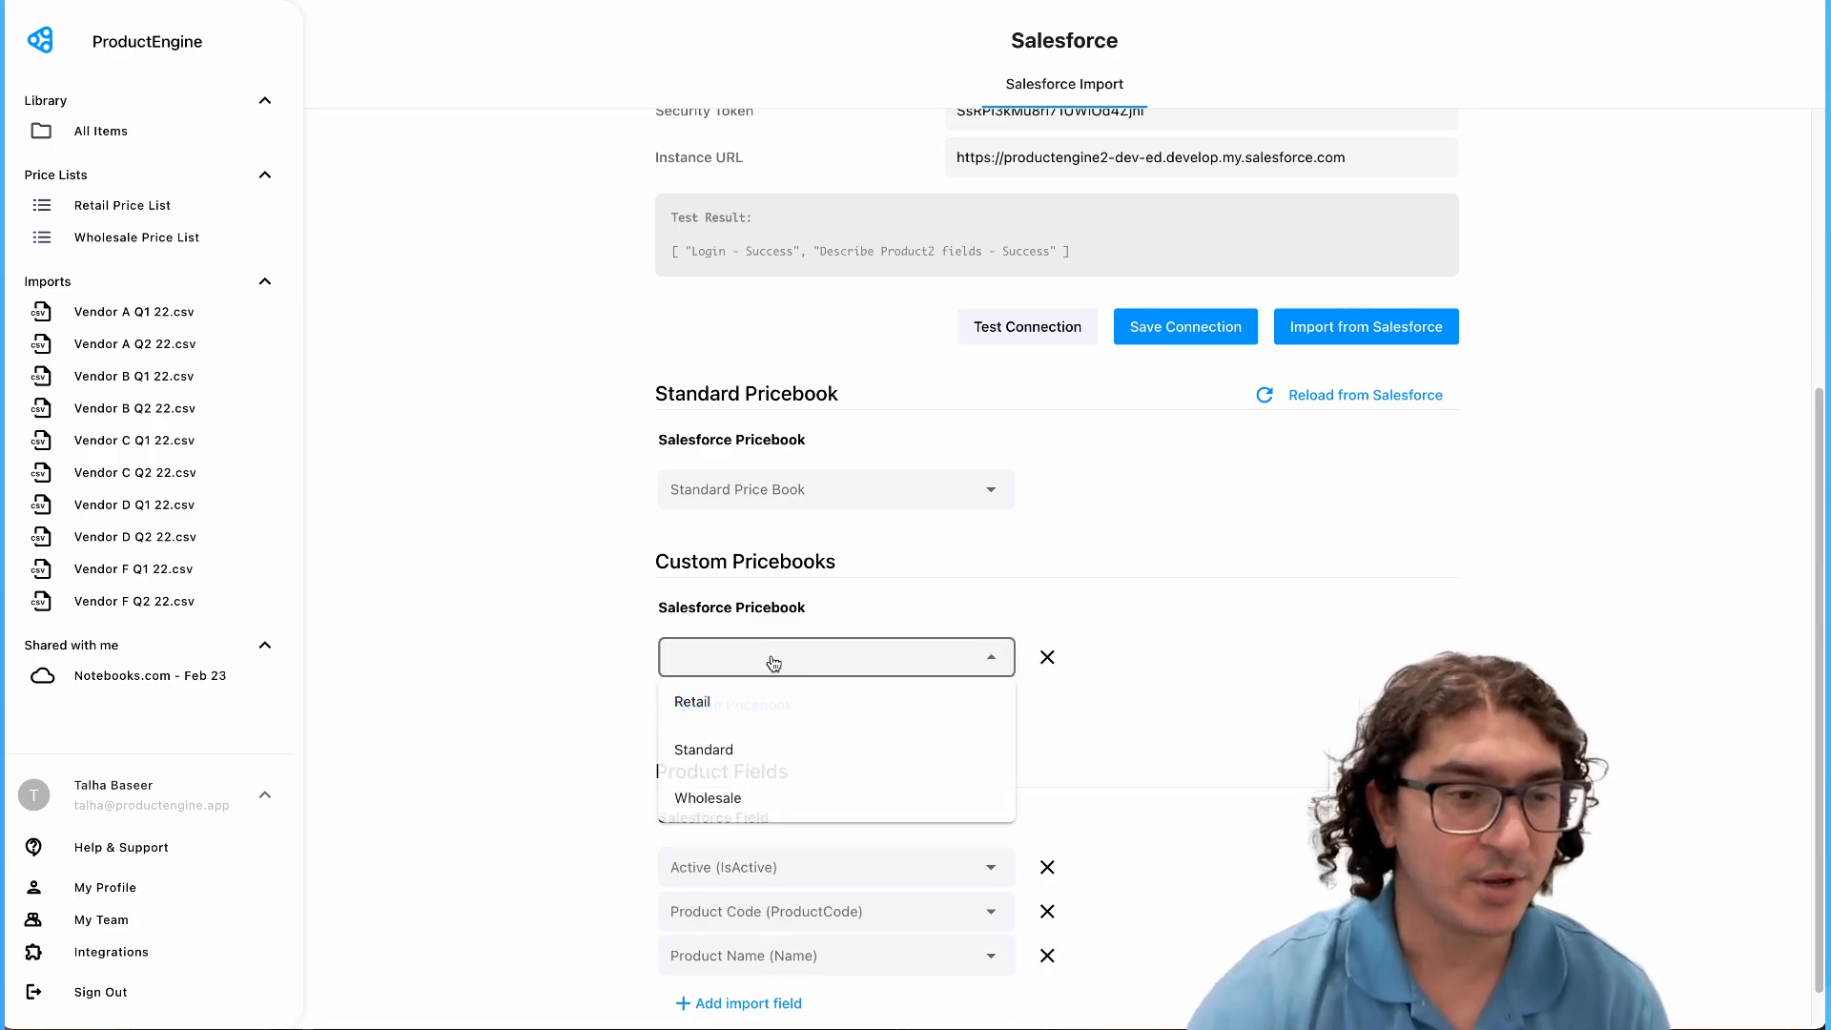
pyautogui.click(771, 704)
pyautogui.click(747, 708)
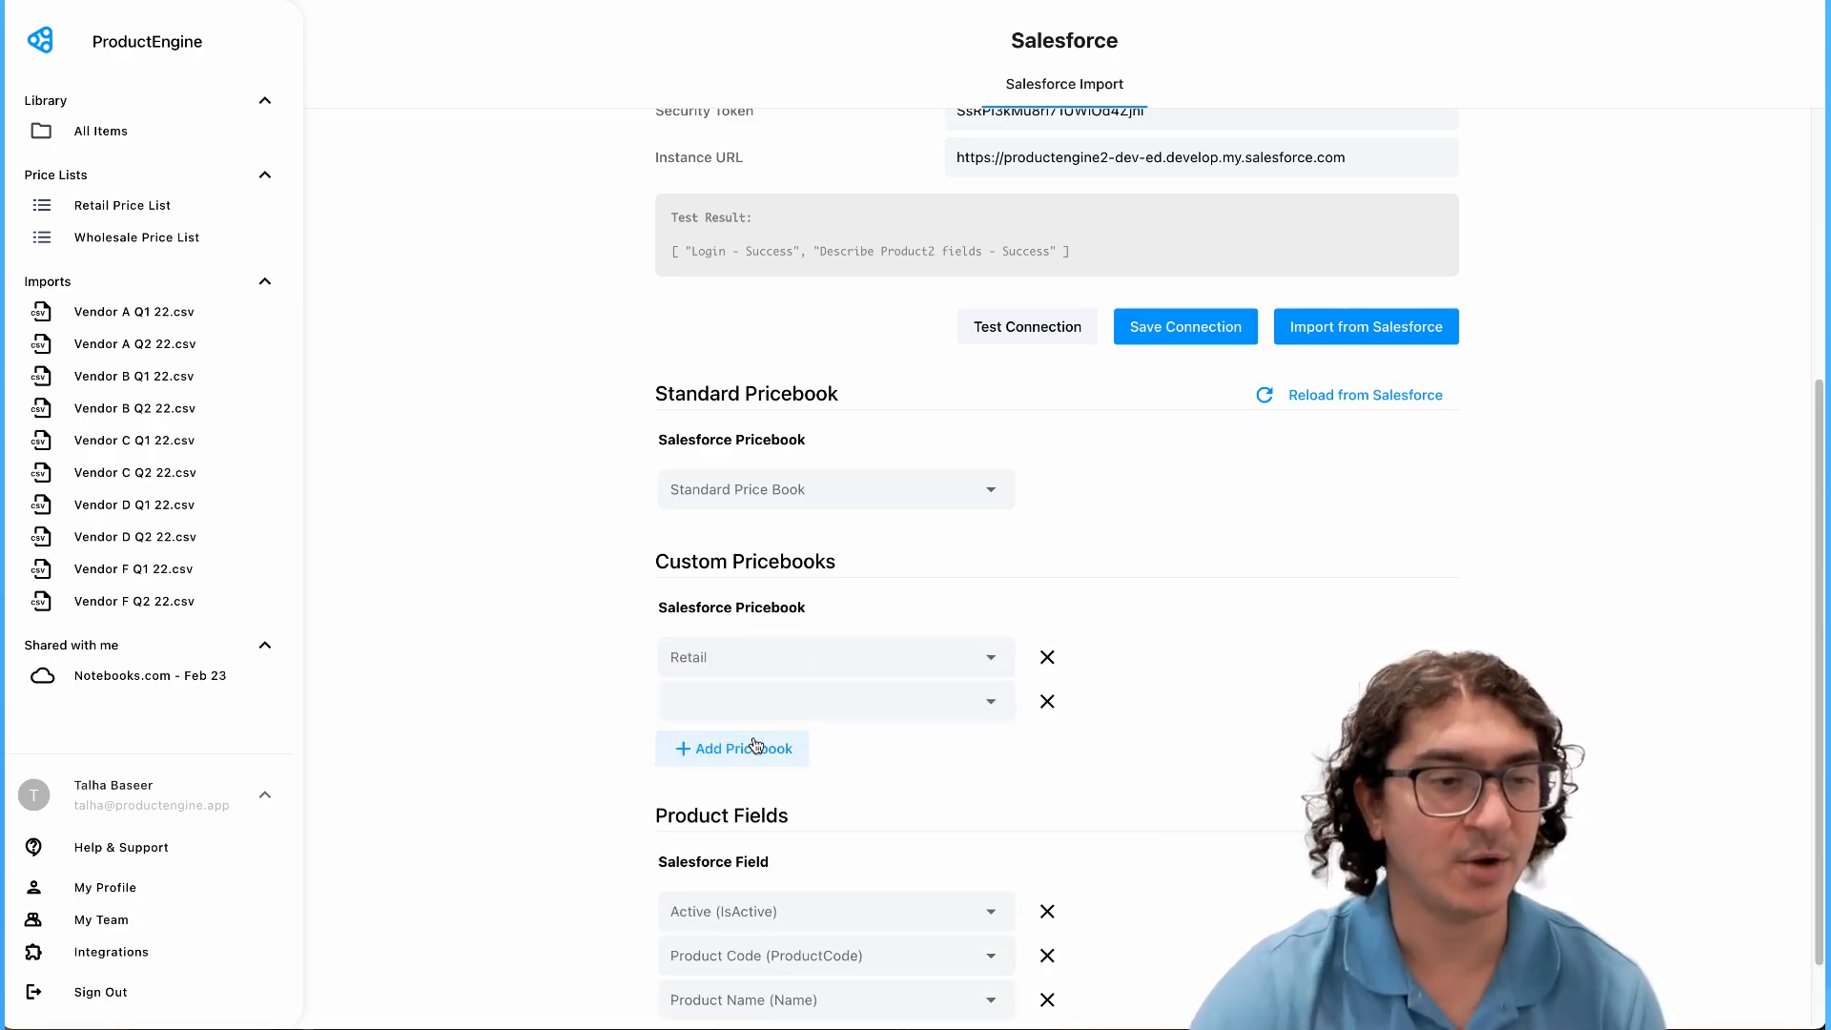
pyautogui.click(760, 715)
pyautogui.click(751, 842)
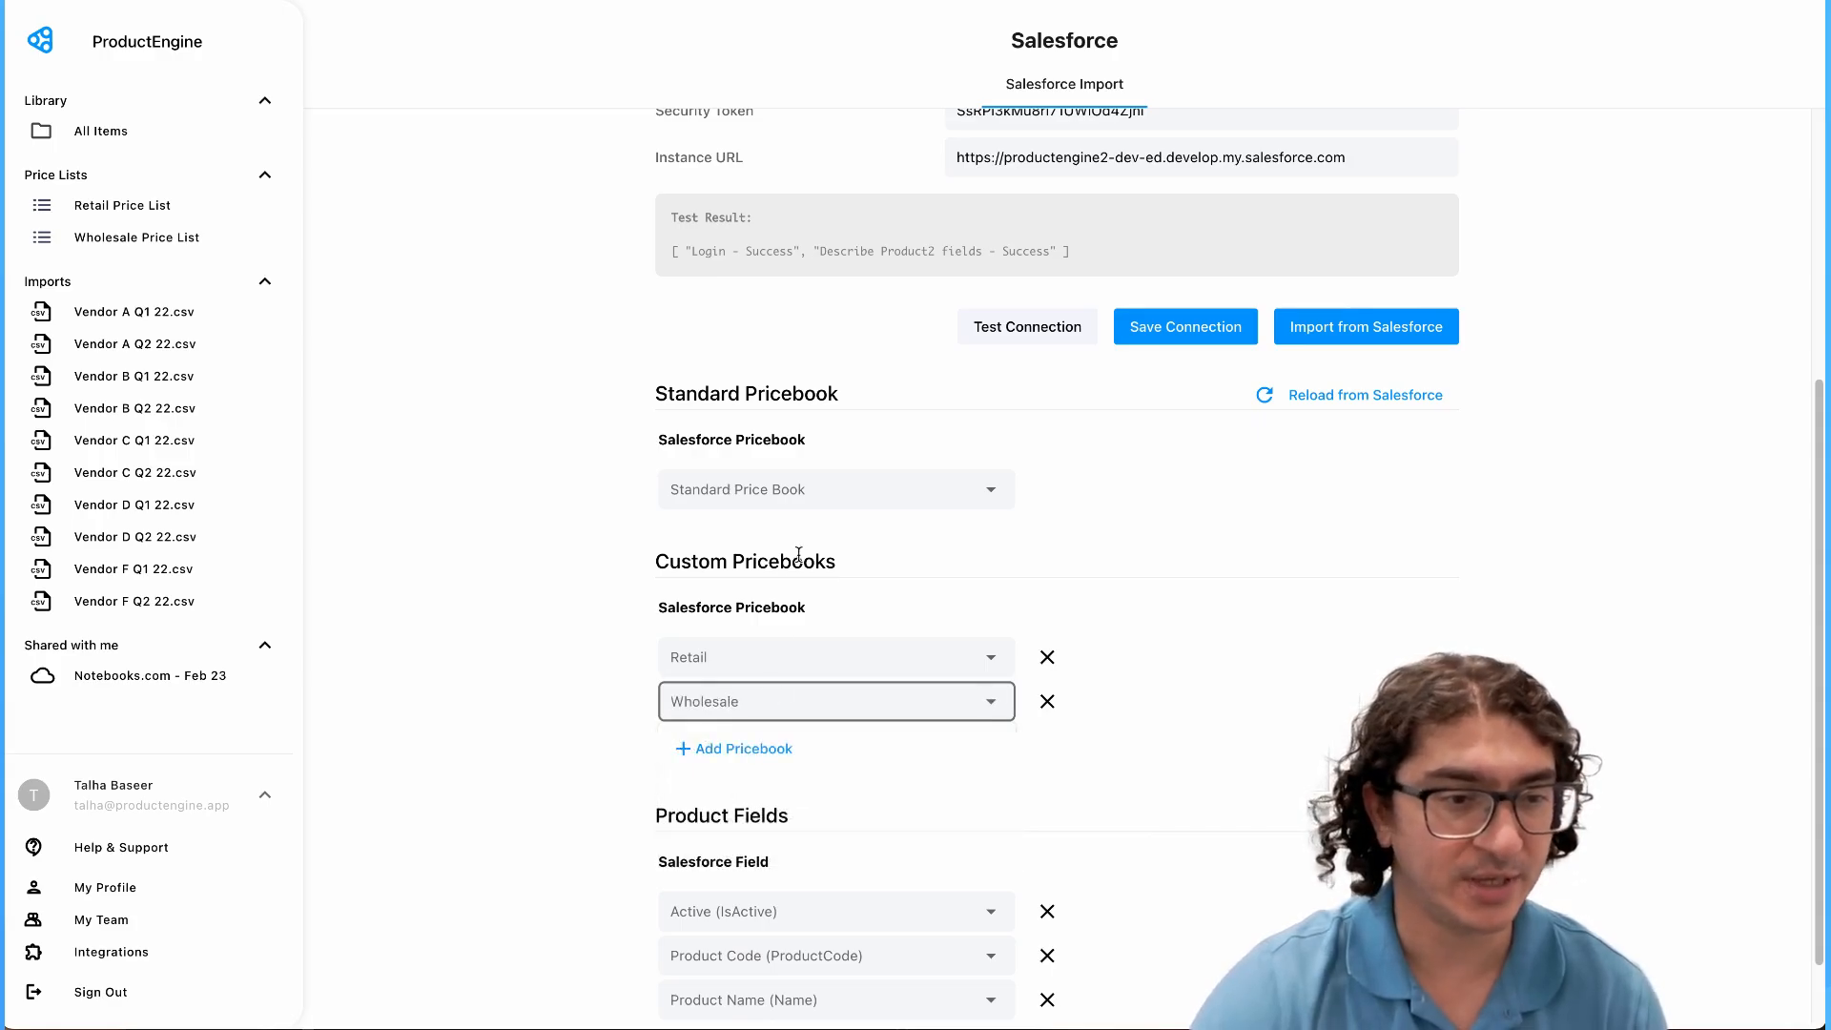
# - Run the import from Salesforce and open the resulting Standard Salesforce Import list
pyautogui.scroll(-1, 799, 555)
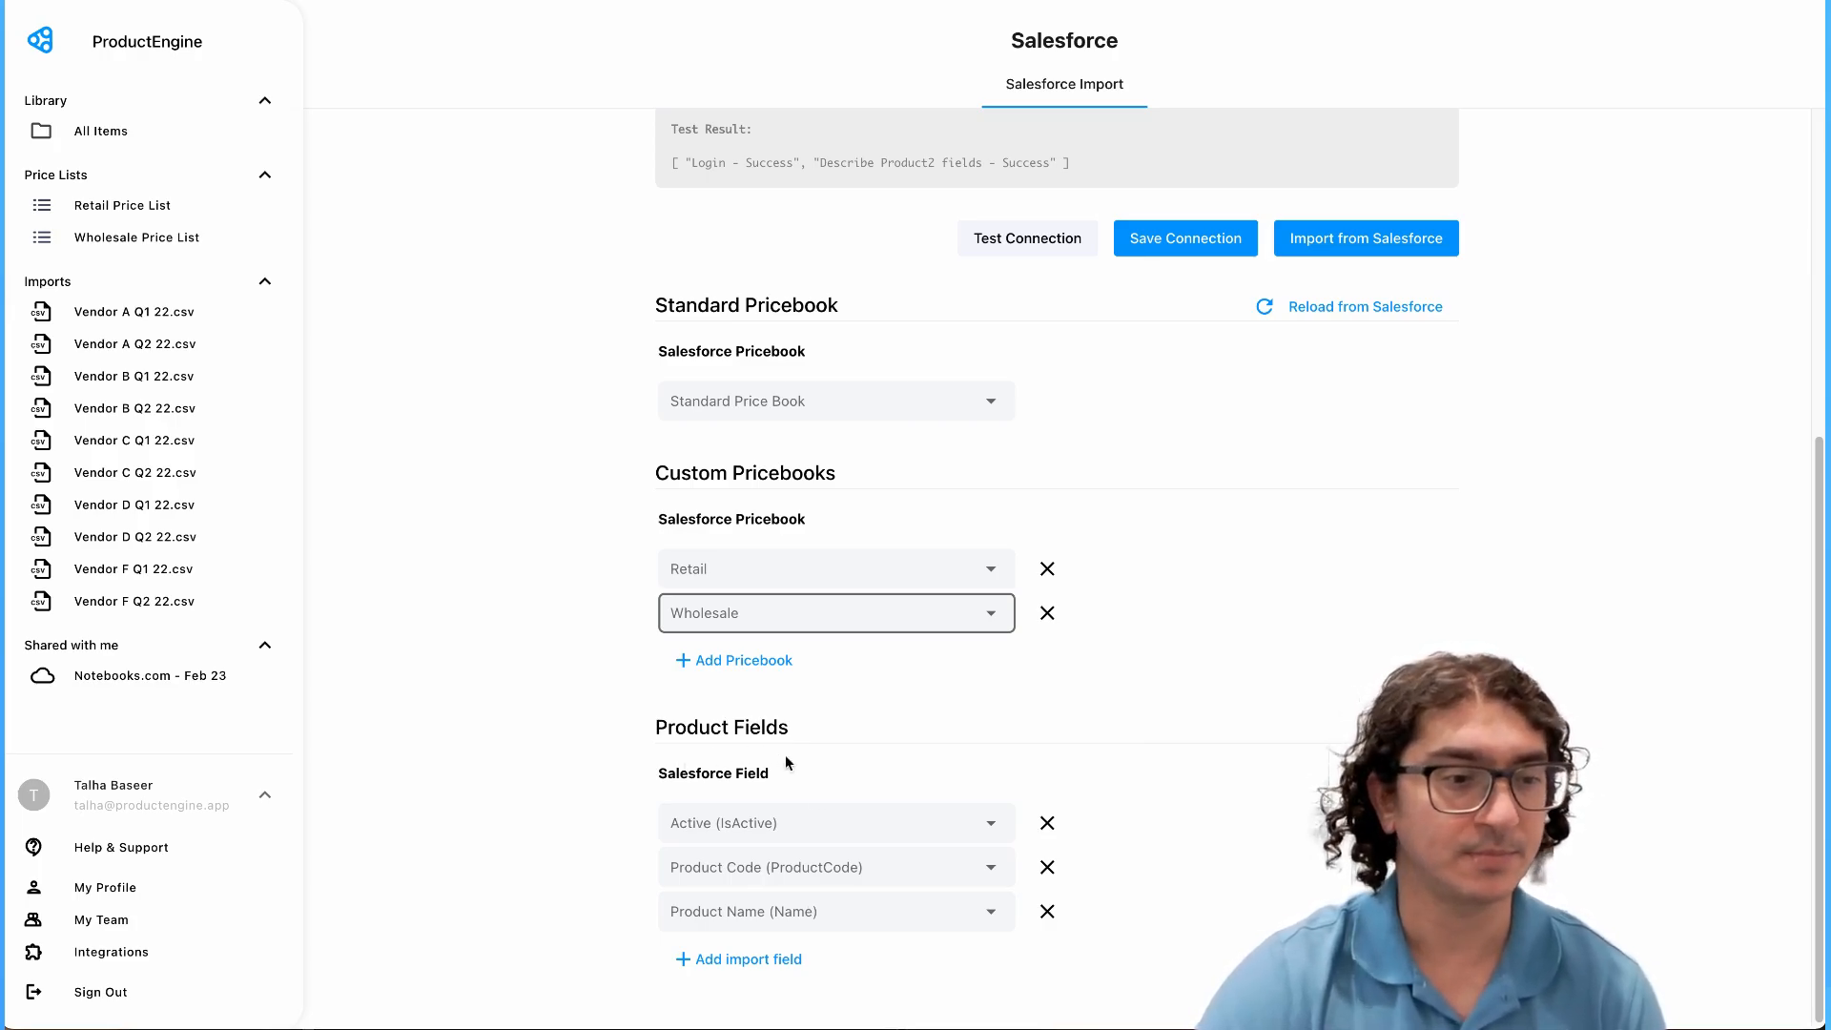
pyautogui.click(993, 739)
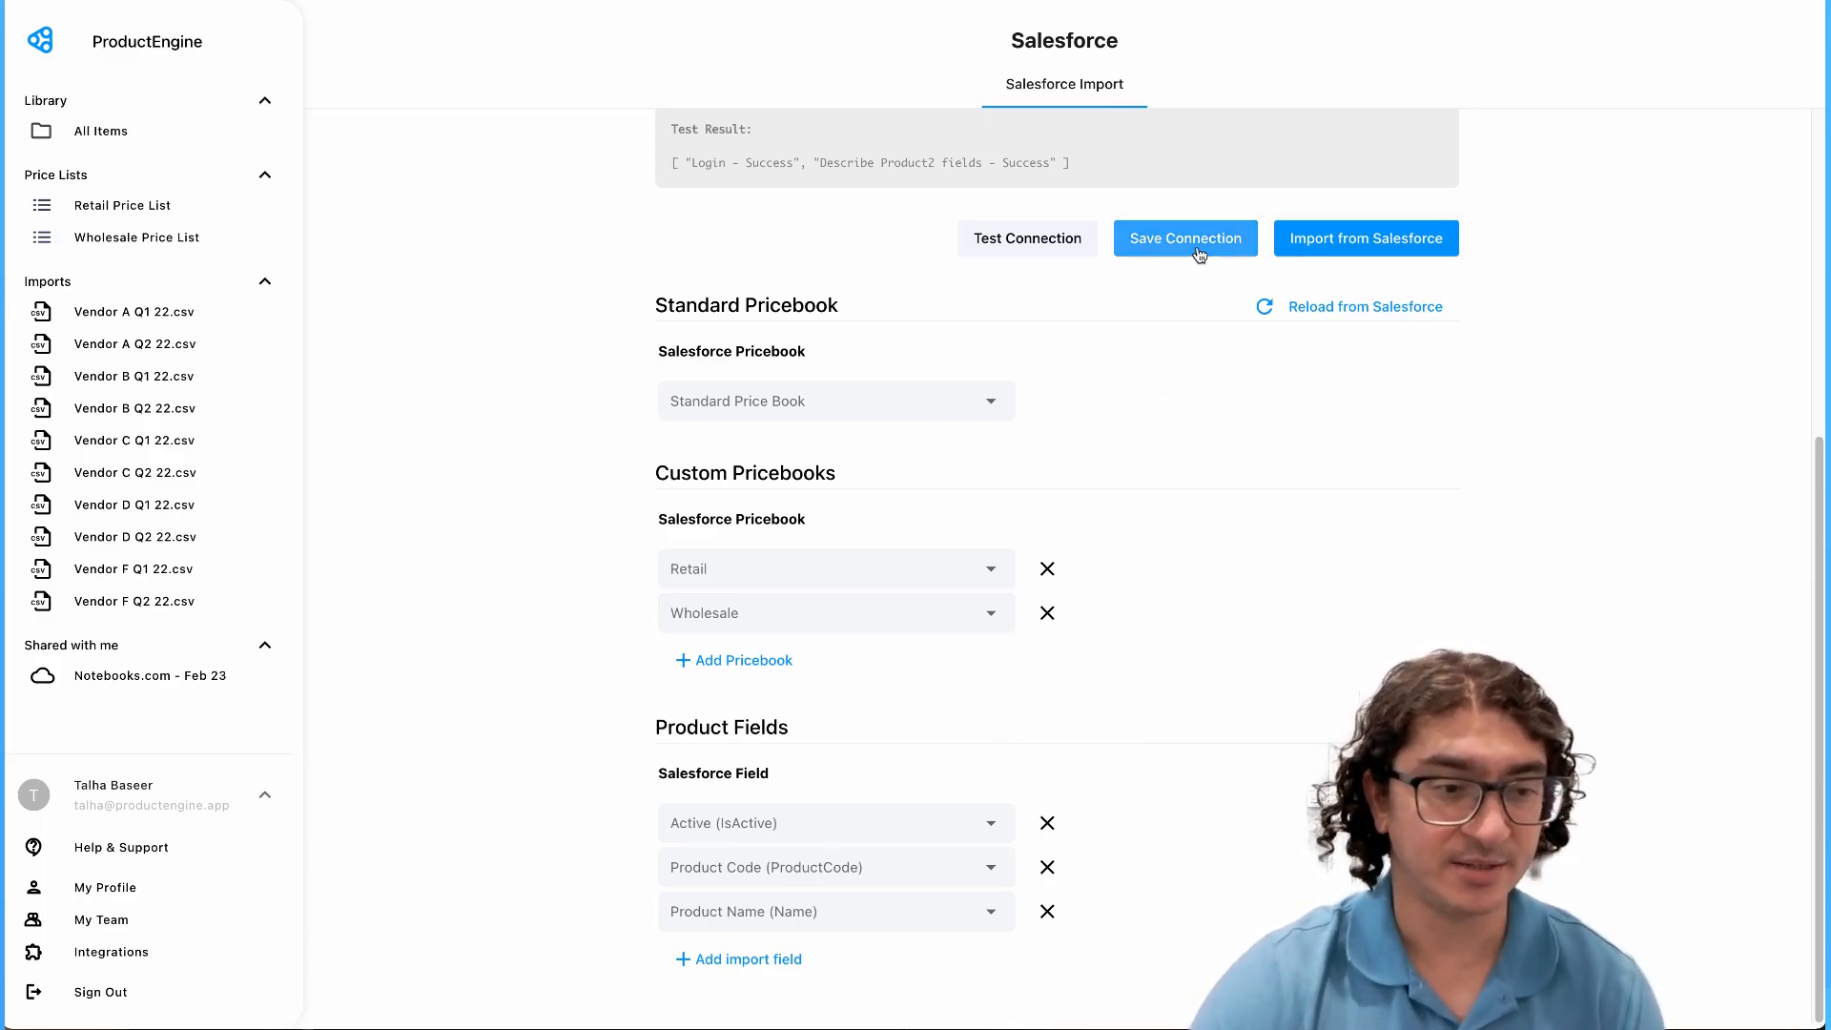
pyautogui.click(1373, 245)
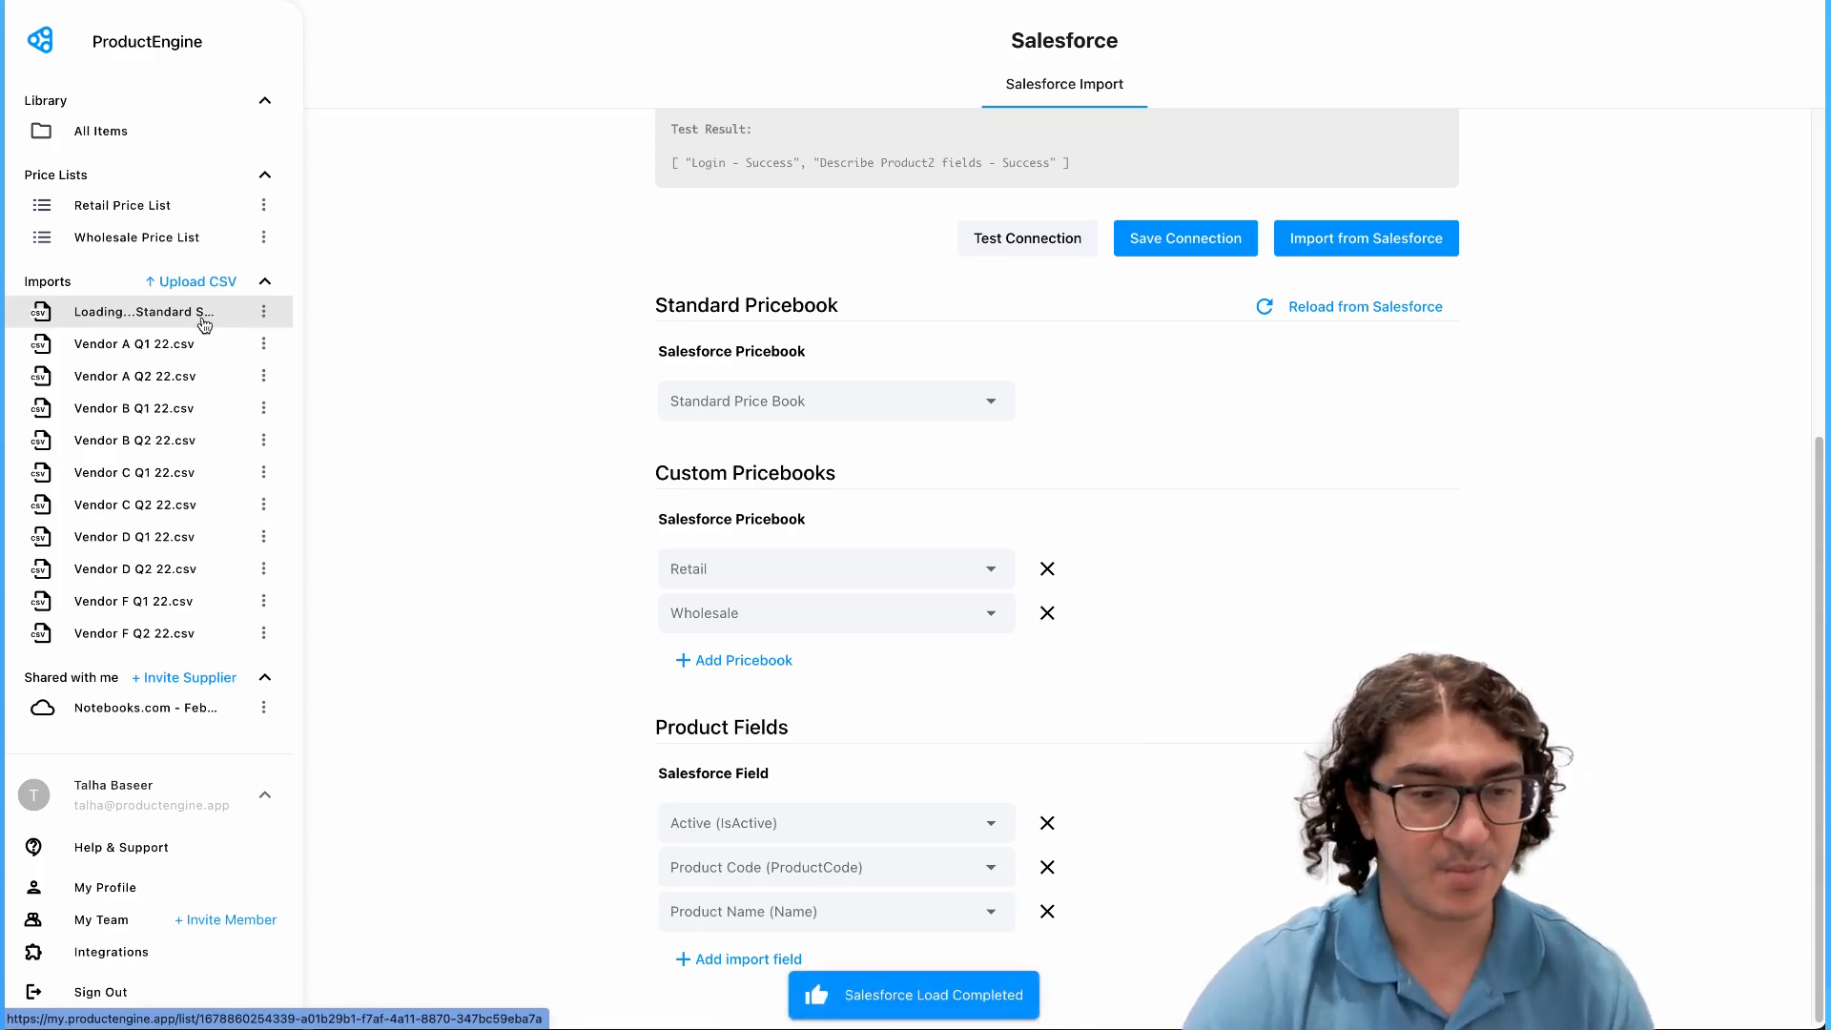
pyautogui.click(250, 323)
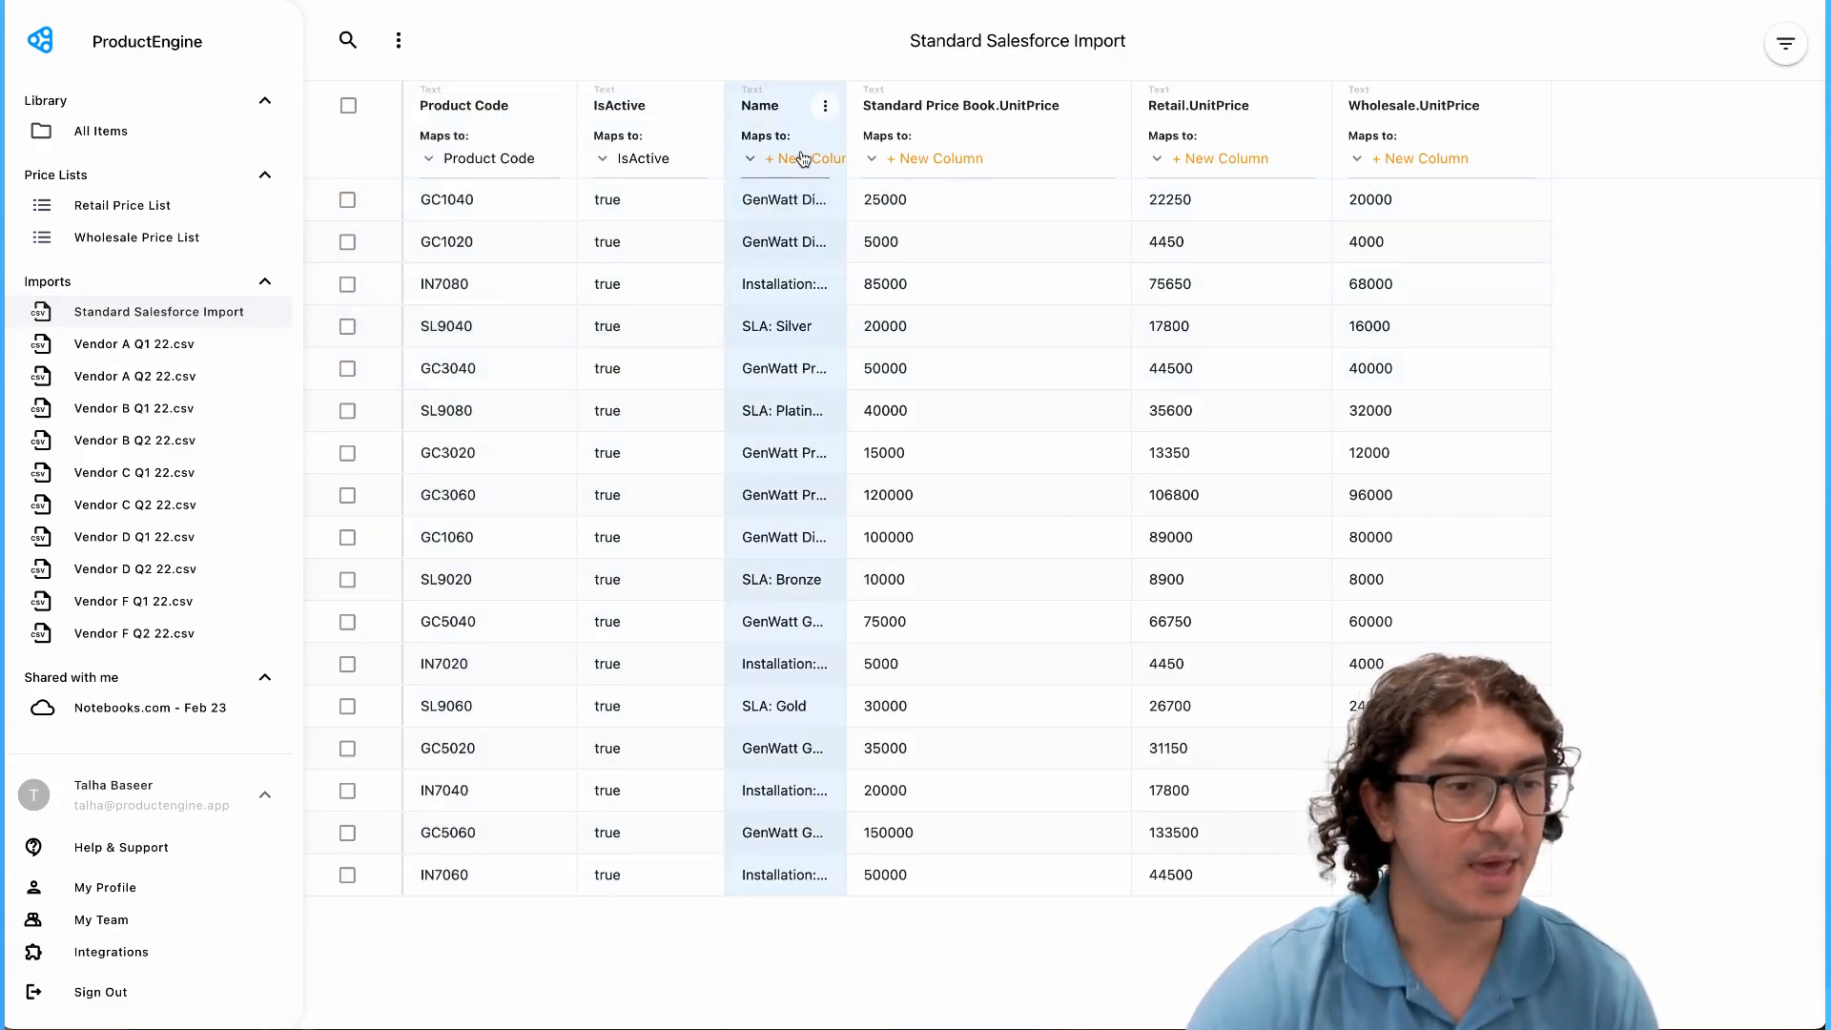
# - Map Name to Product Name, Standard Price Book.UnitPrice to RRP, Retail.UnitPrice to Retail List Price, and Wholesale.UnitPrice to Wholesale List Price
pyautogui.click(803, 159)
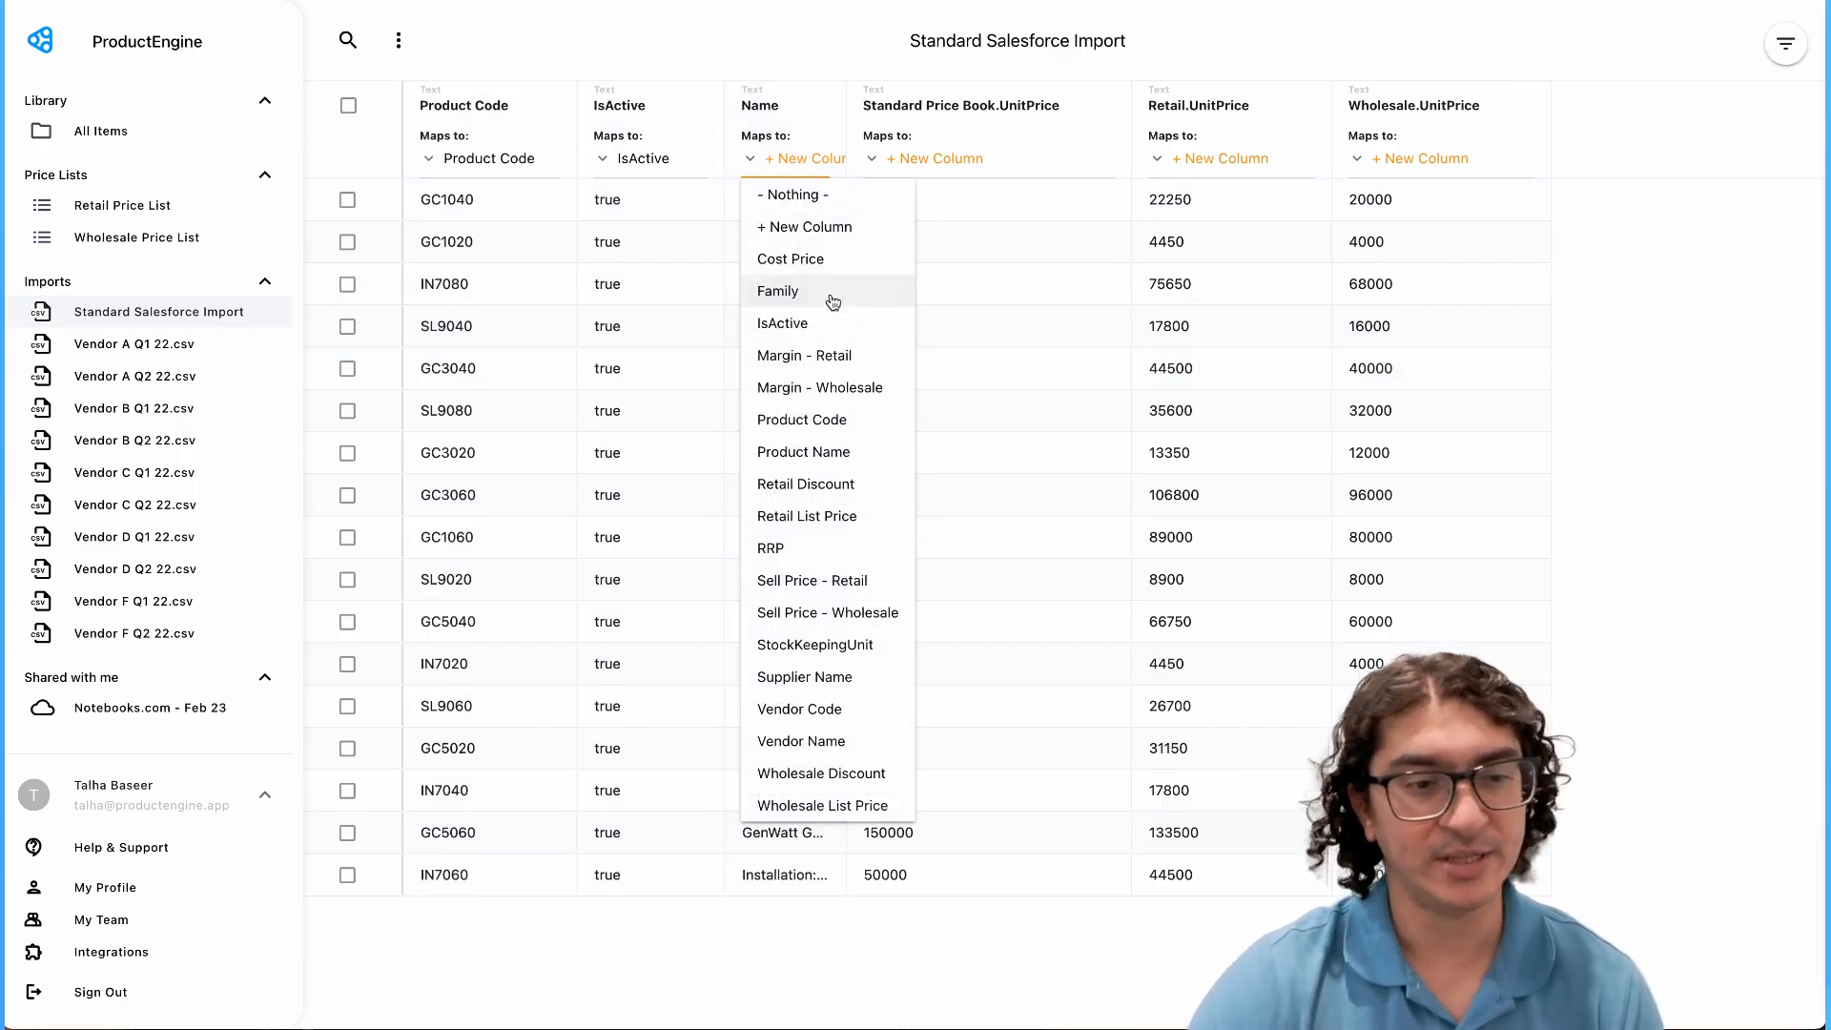
pyautogui.click(837, 450)
pyautogui.click(949, 162)
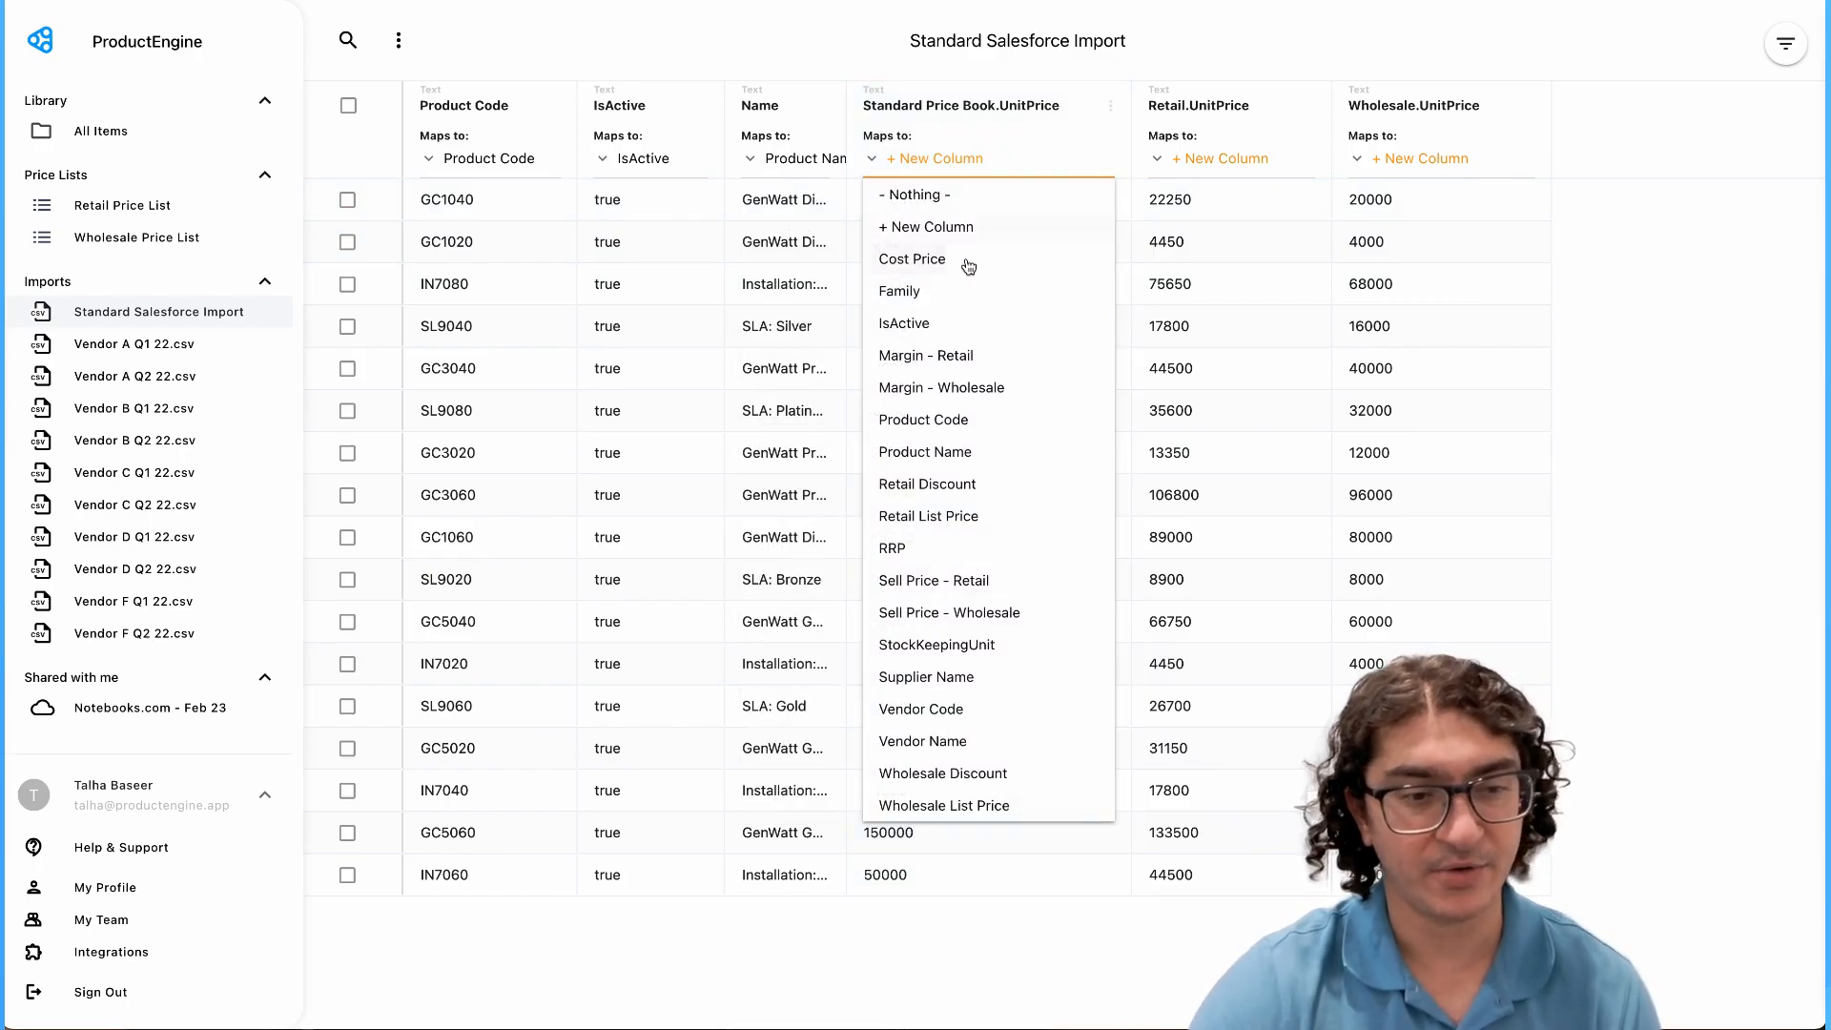
pyautogui.click(1071, 548)
pyautogui.click(1216, 158)
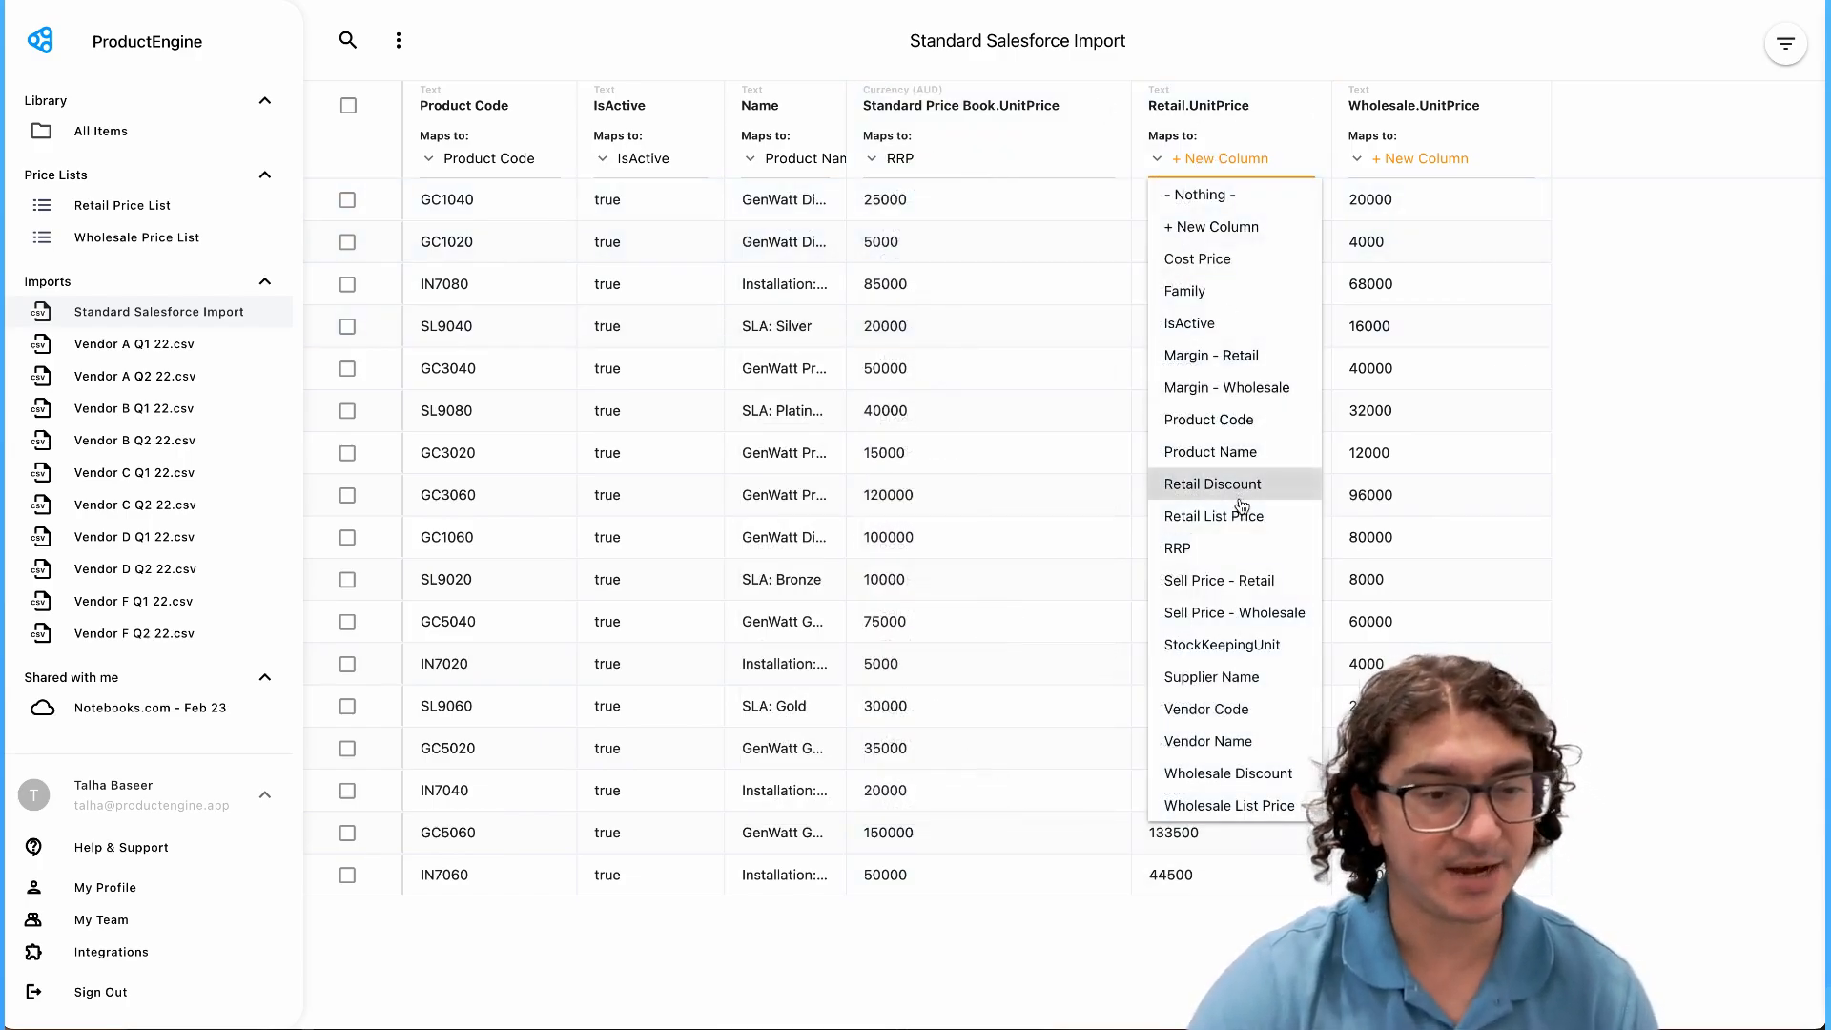
pyautogui.click(1215, 516)
pyautogui.click(1409, 159)
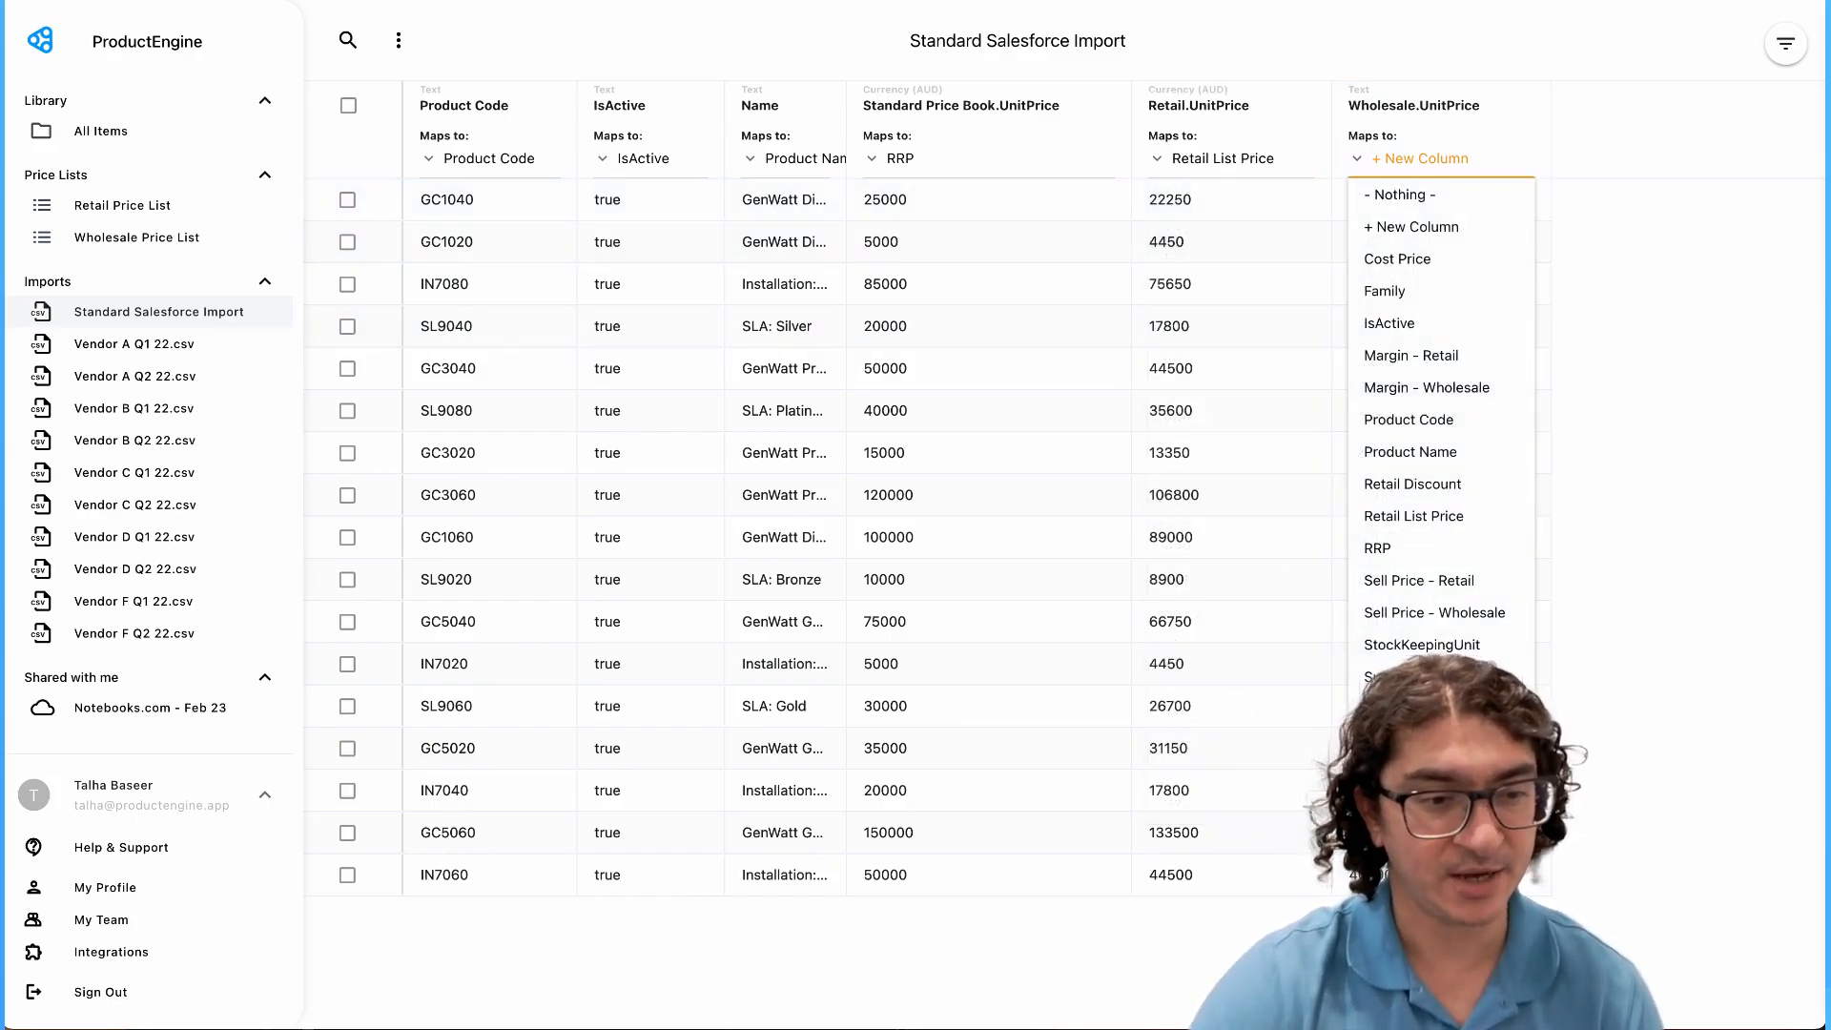
pyautogui.click(1430, 741)
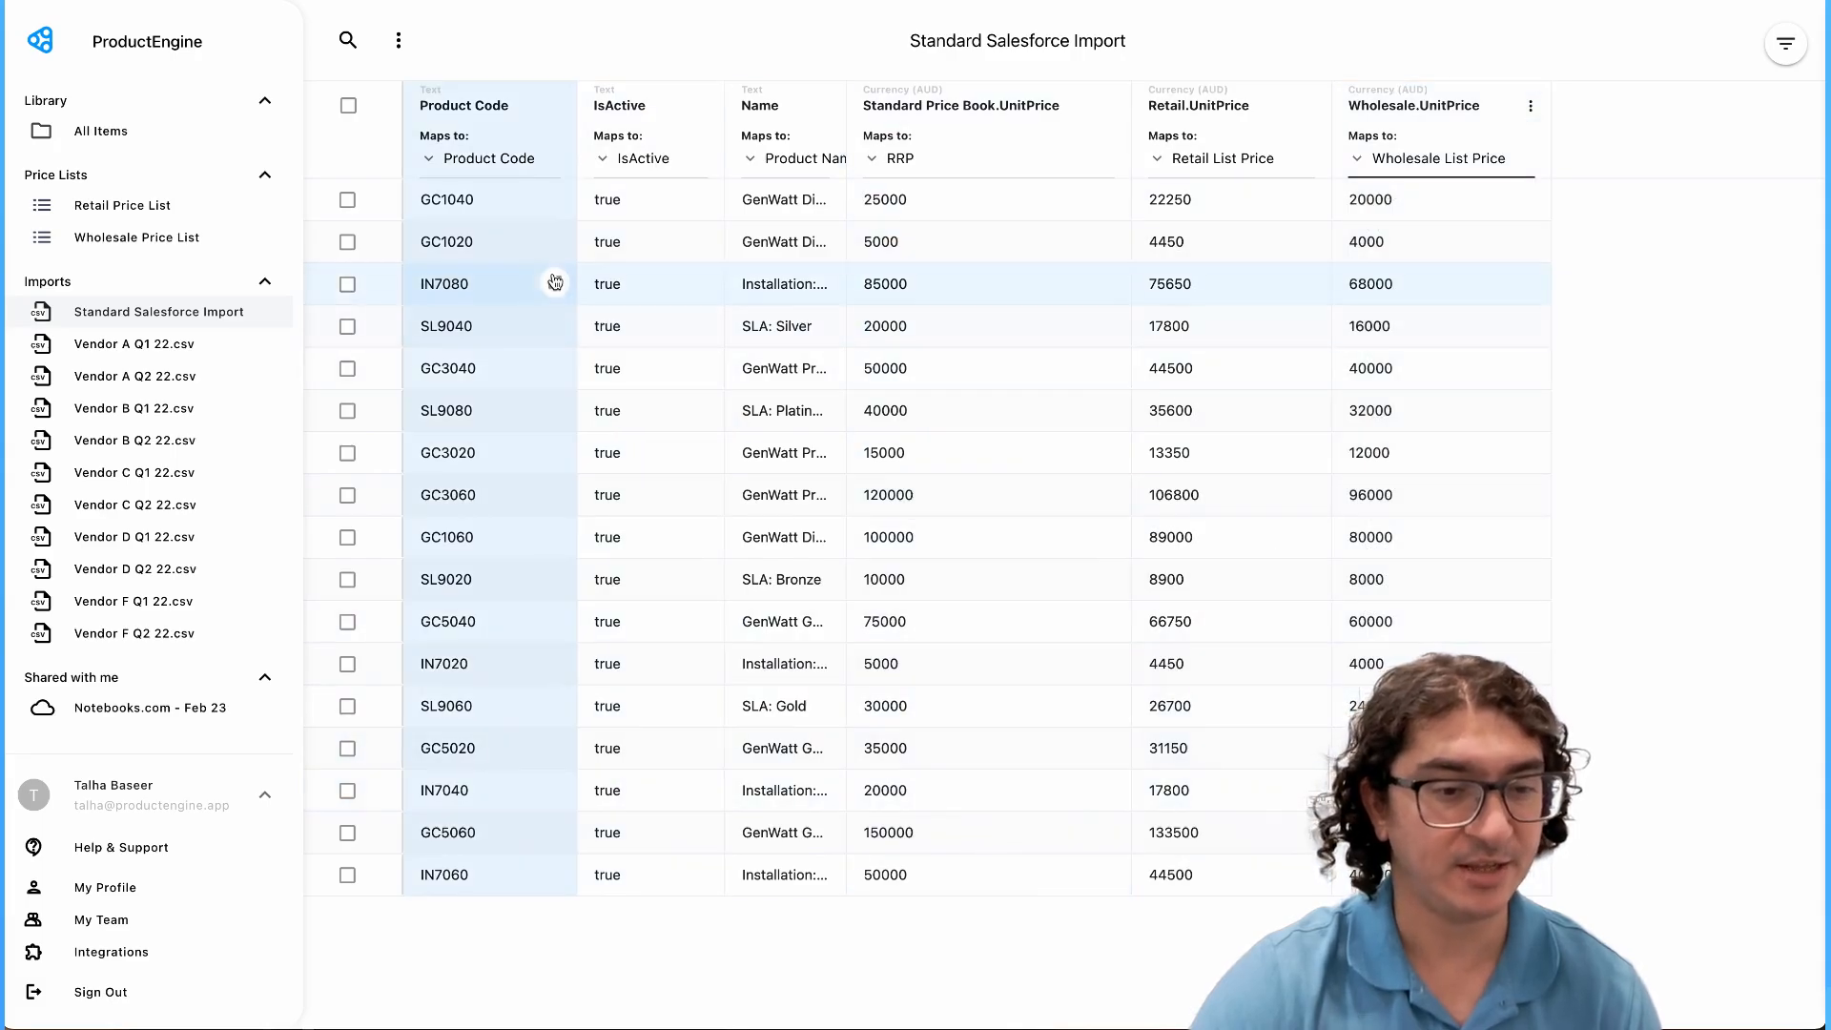
# - Select all rows of the Salesforce import and add them to the Library
pyautogui.click(348, 104)
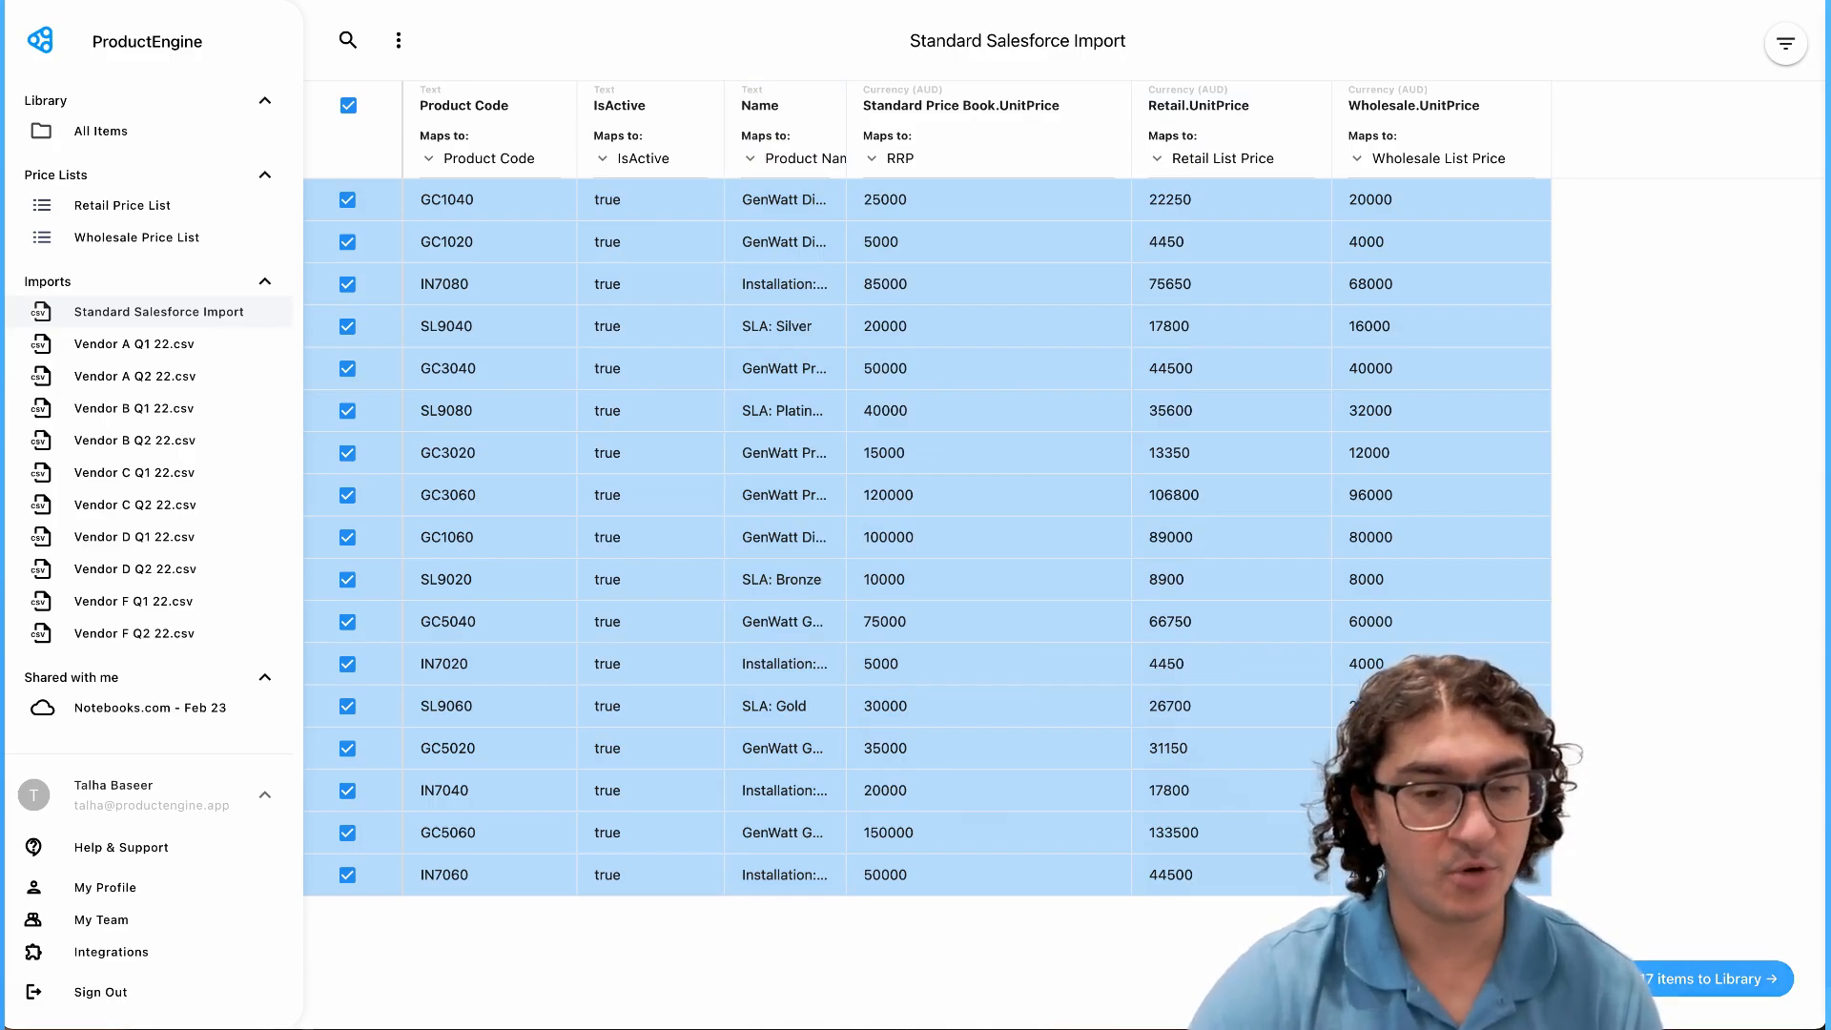
pyautogui.click(1708, 979)
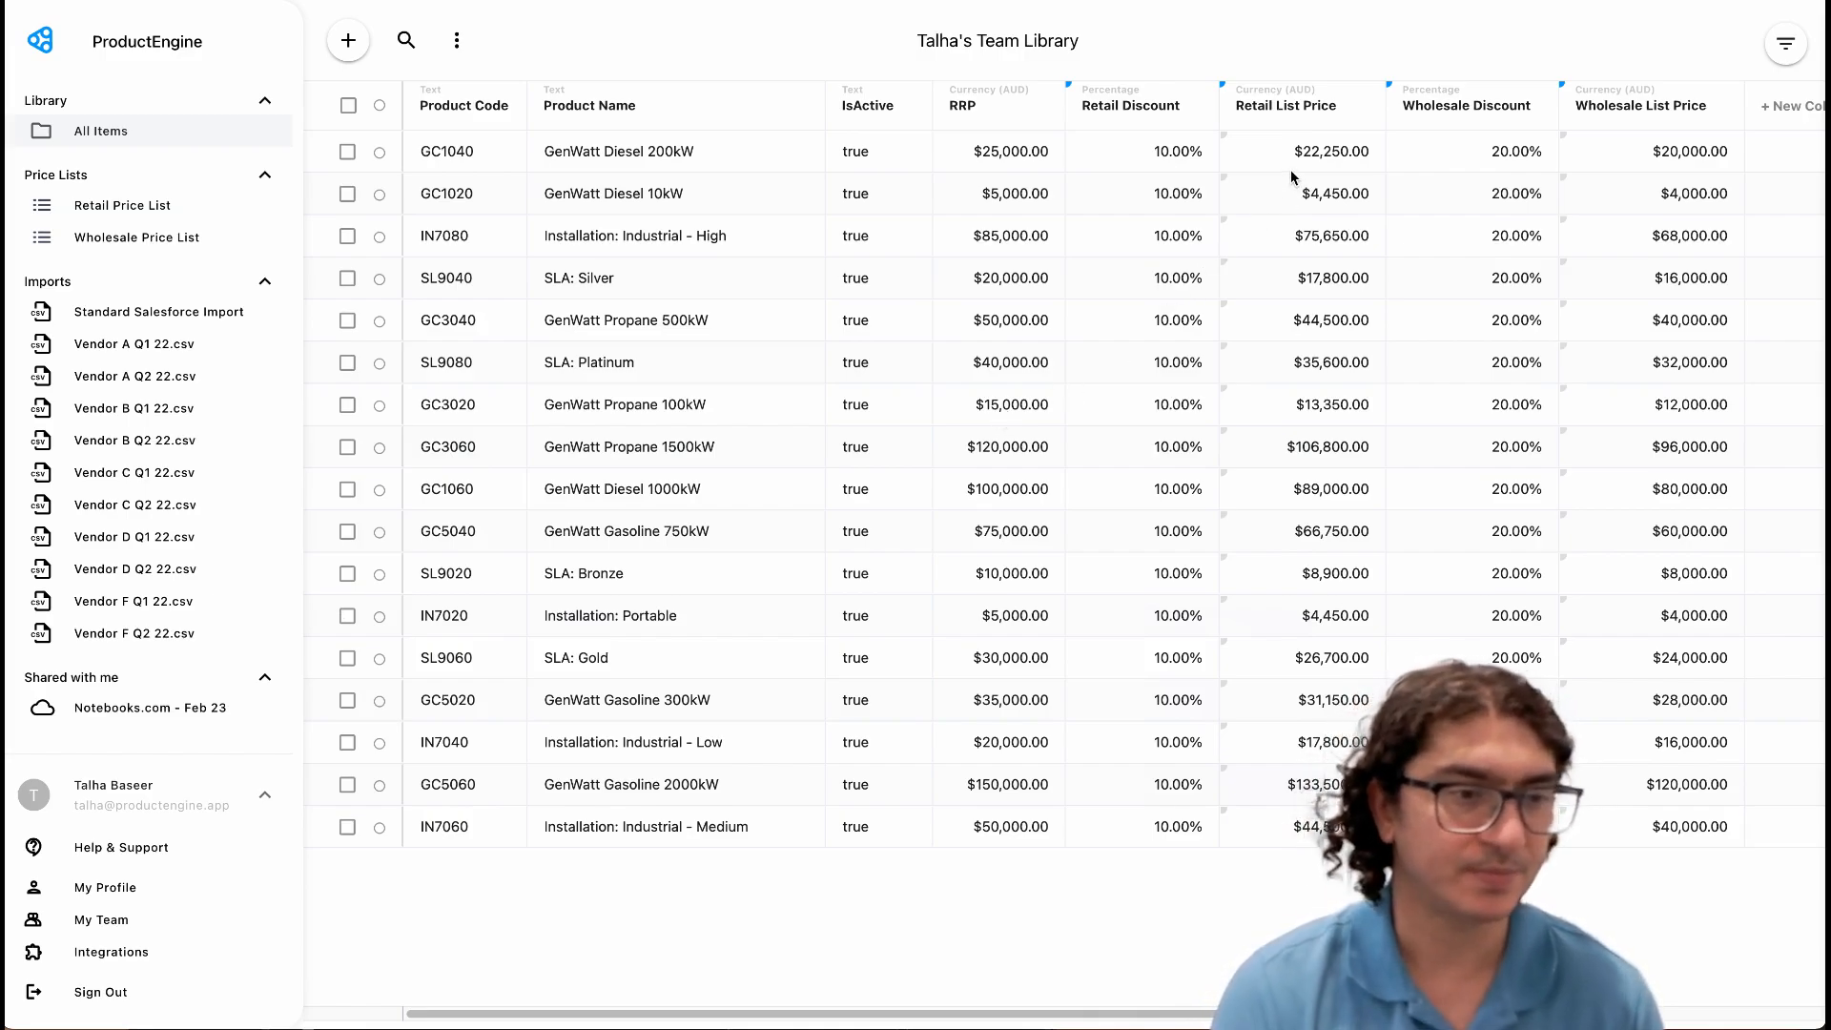
# - Examine the default value formula in the Retail List Price column's options
pyautogui.click(1142, 108)
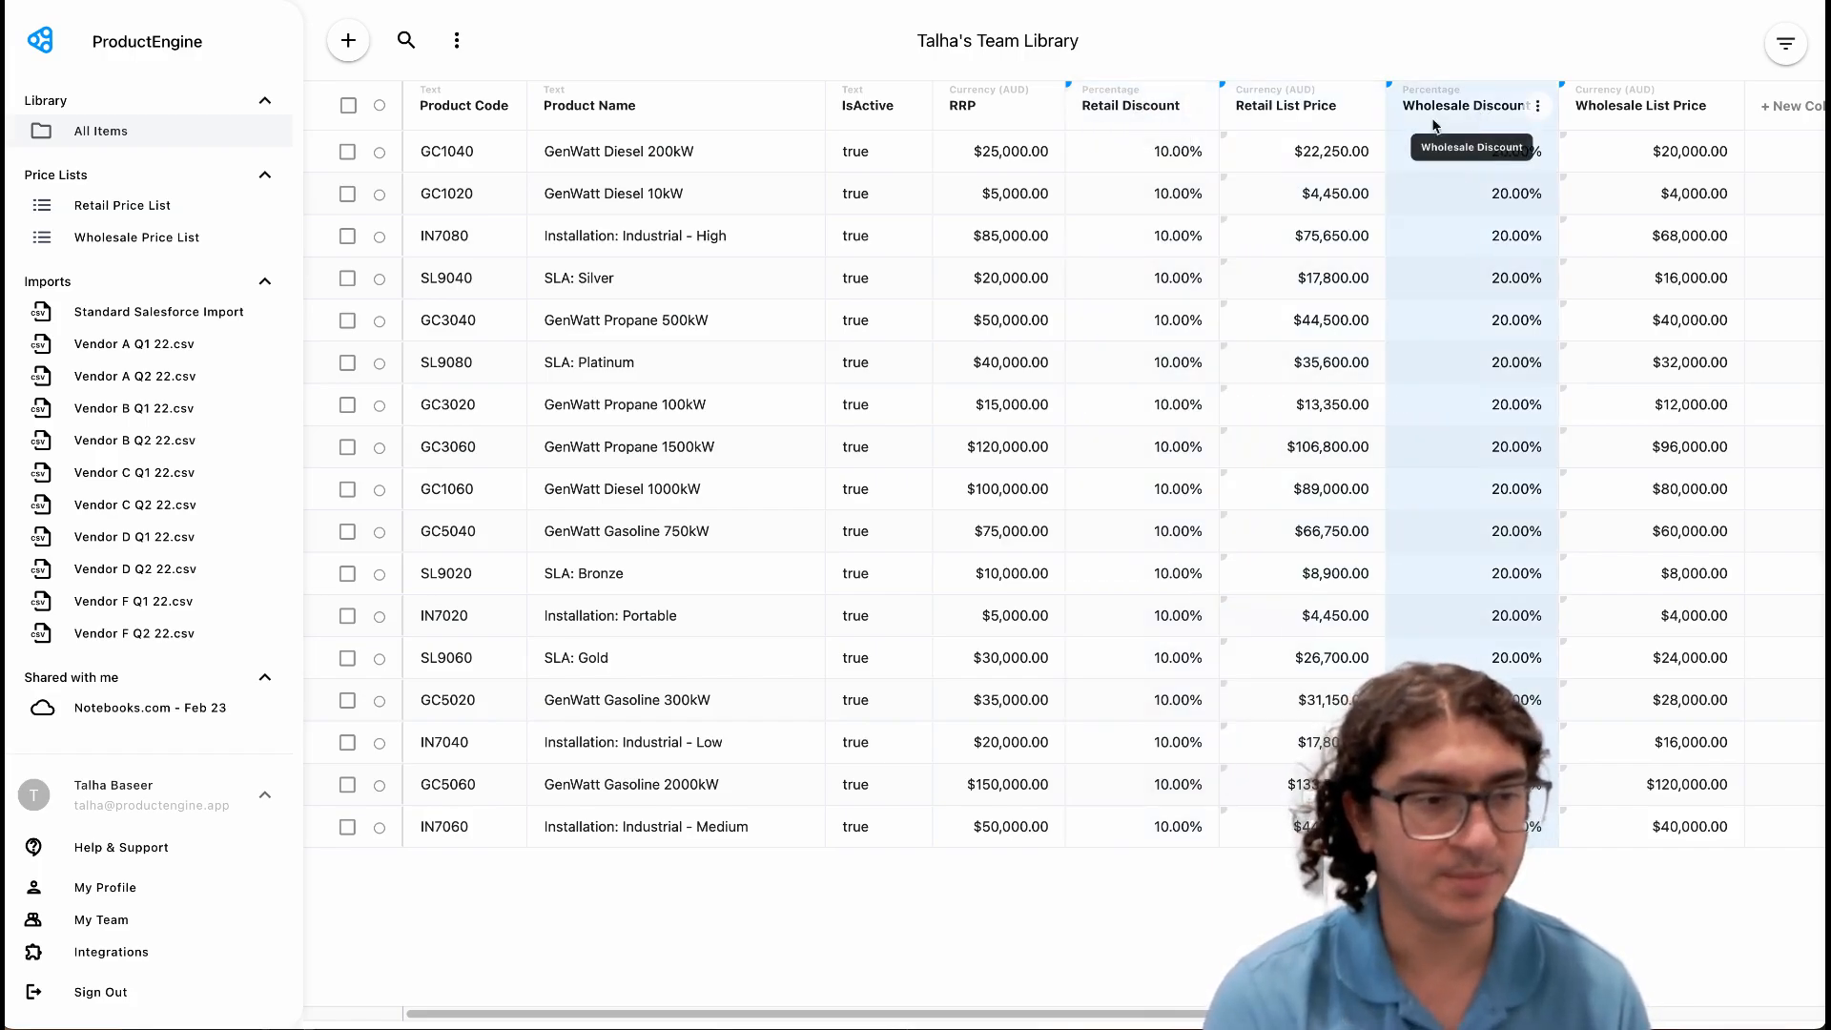
pyautogui.click(1366, 108)
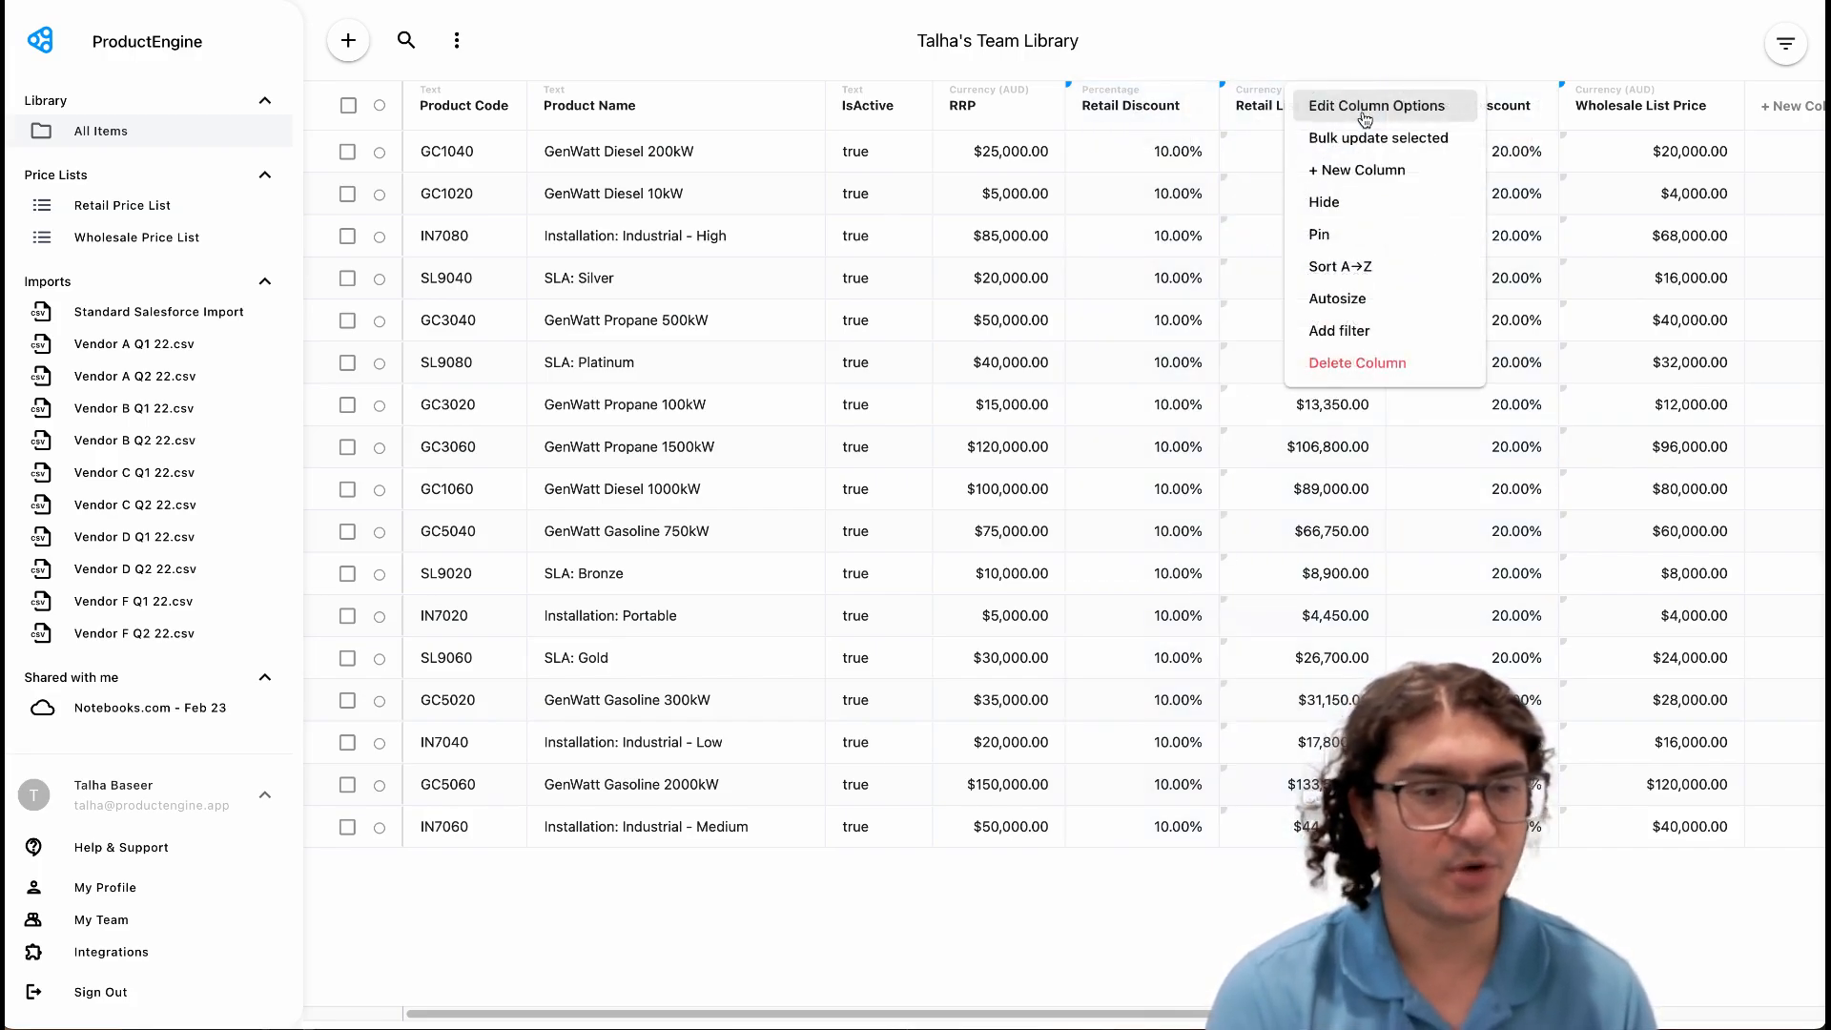
pyautogui.click(1238, 96)
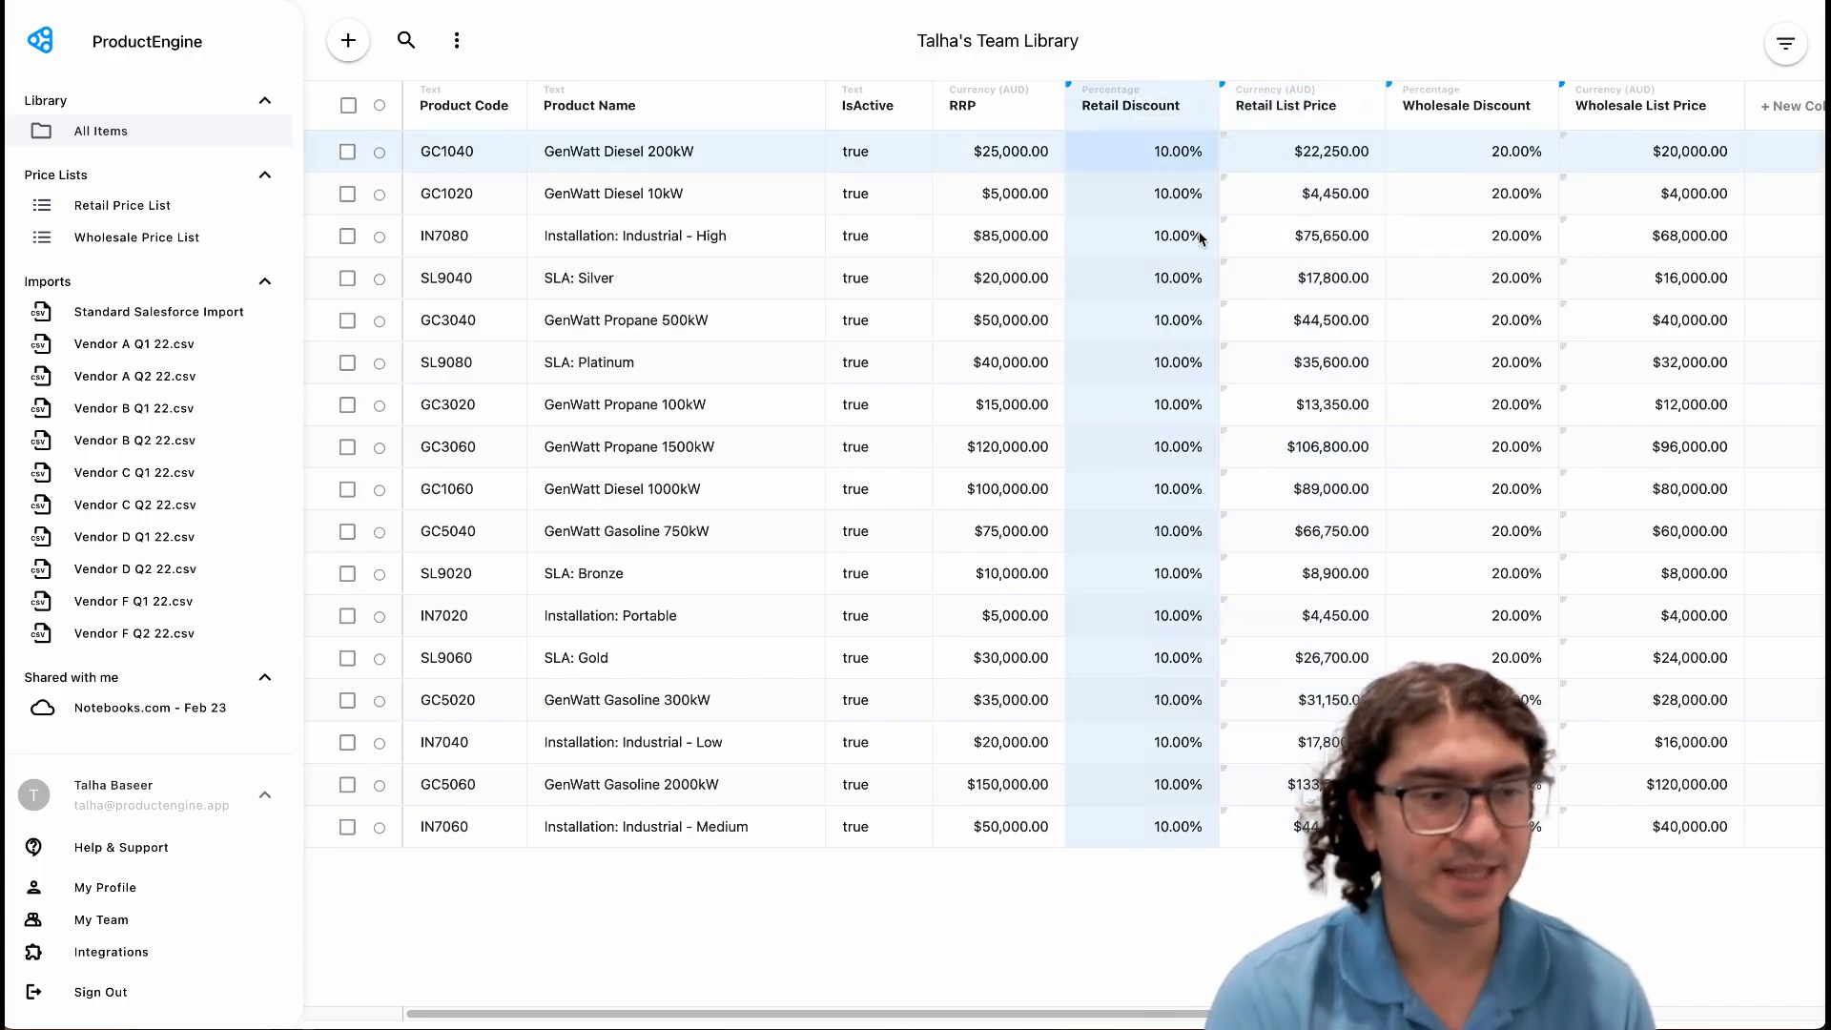
pyautogui.click(1224, 88)
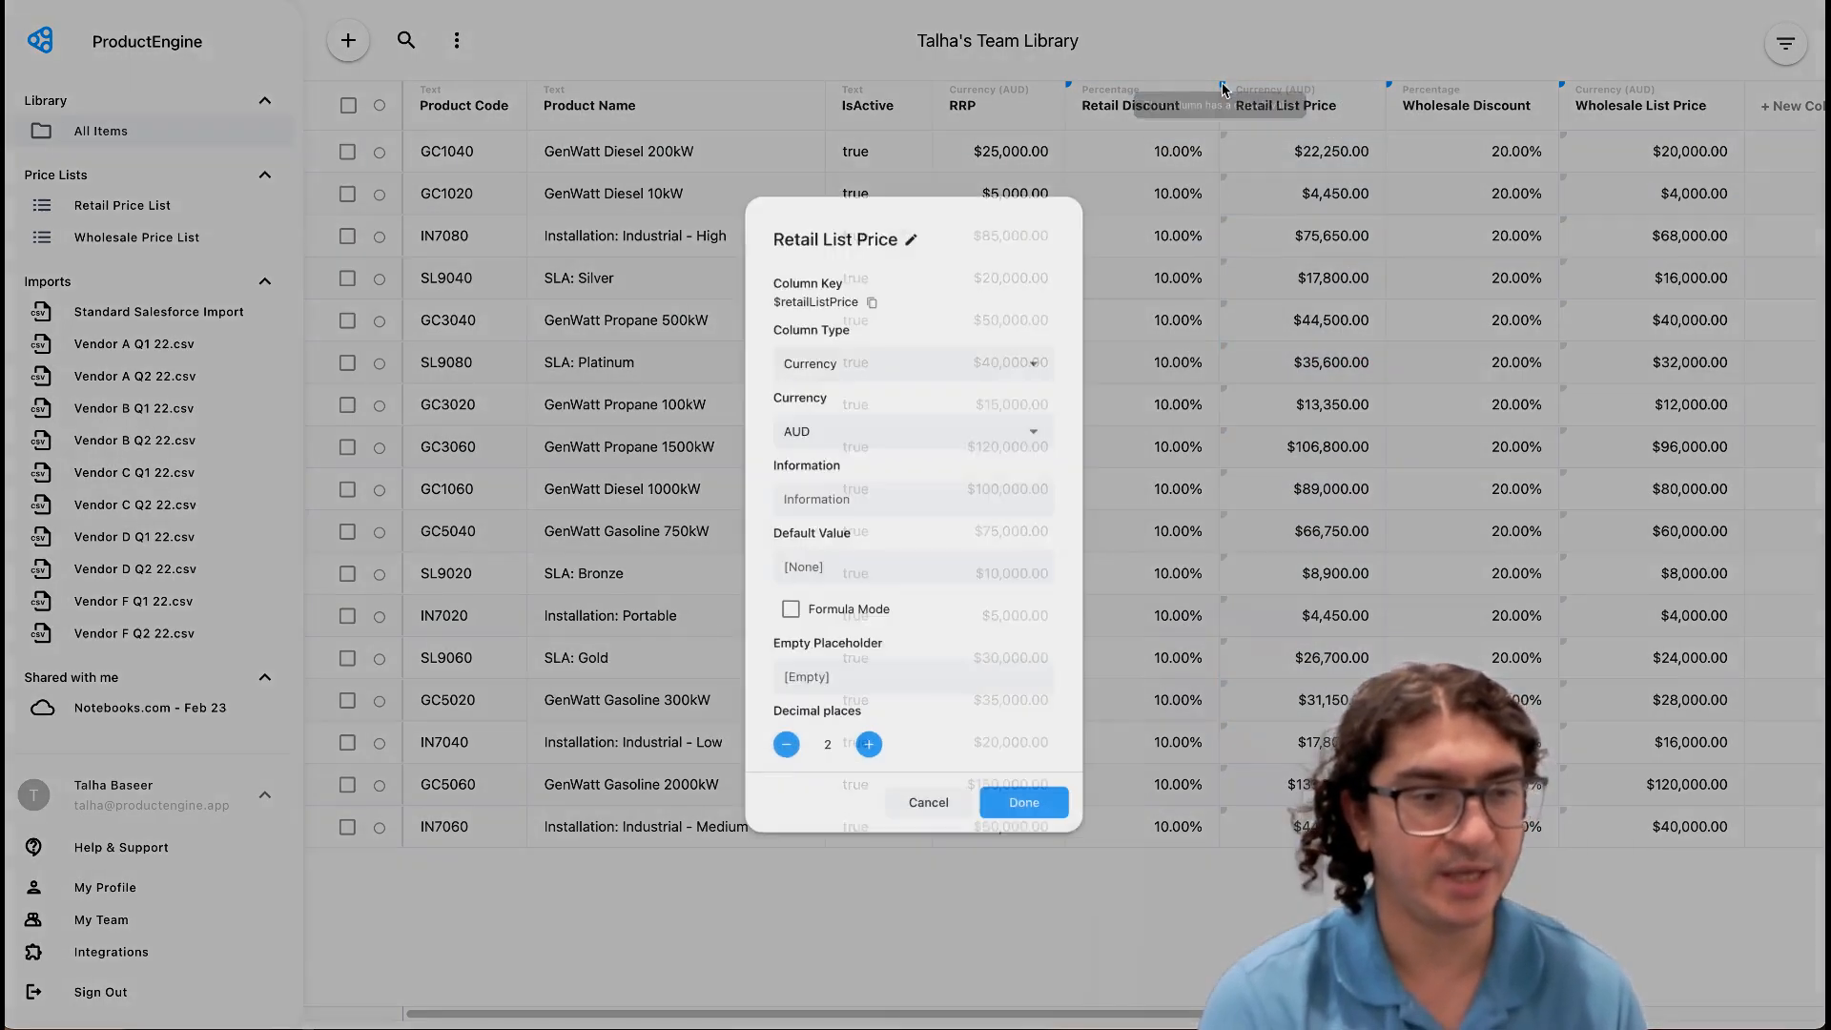
pyautogui.click(818, 621)
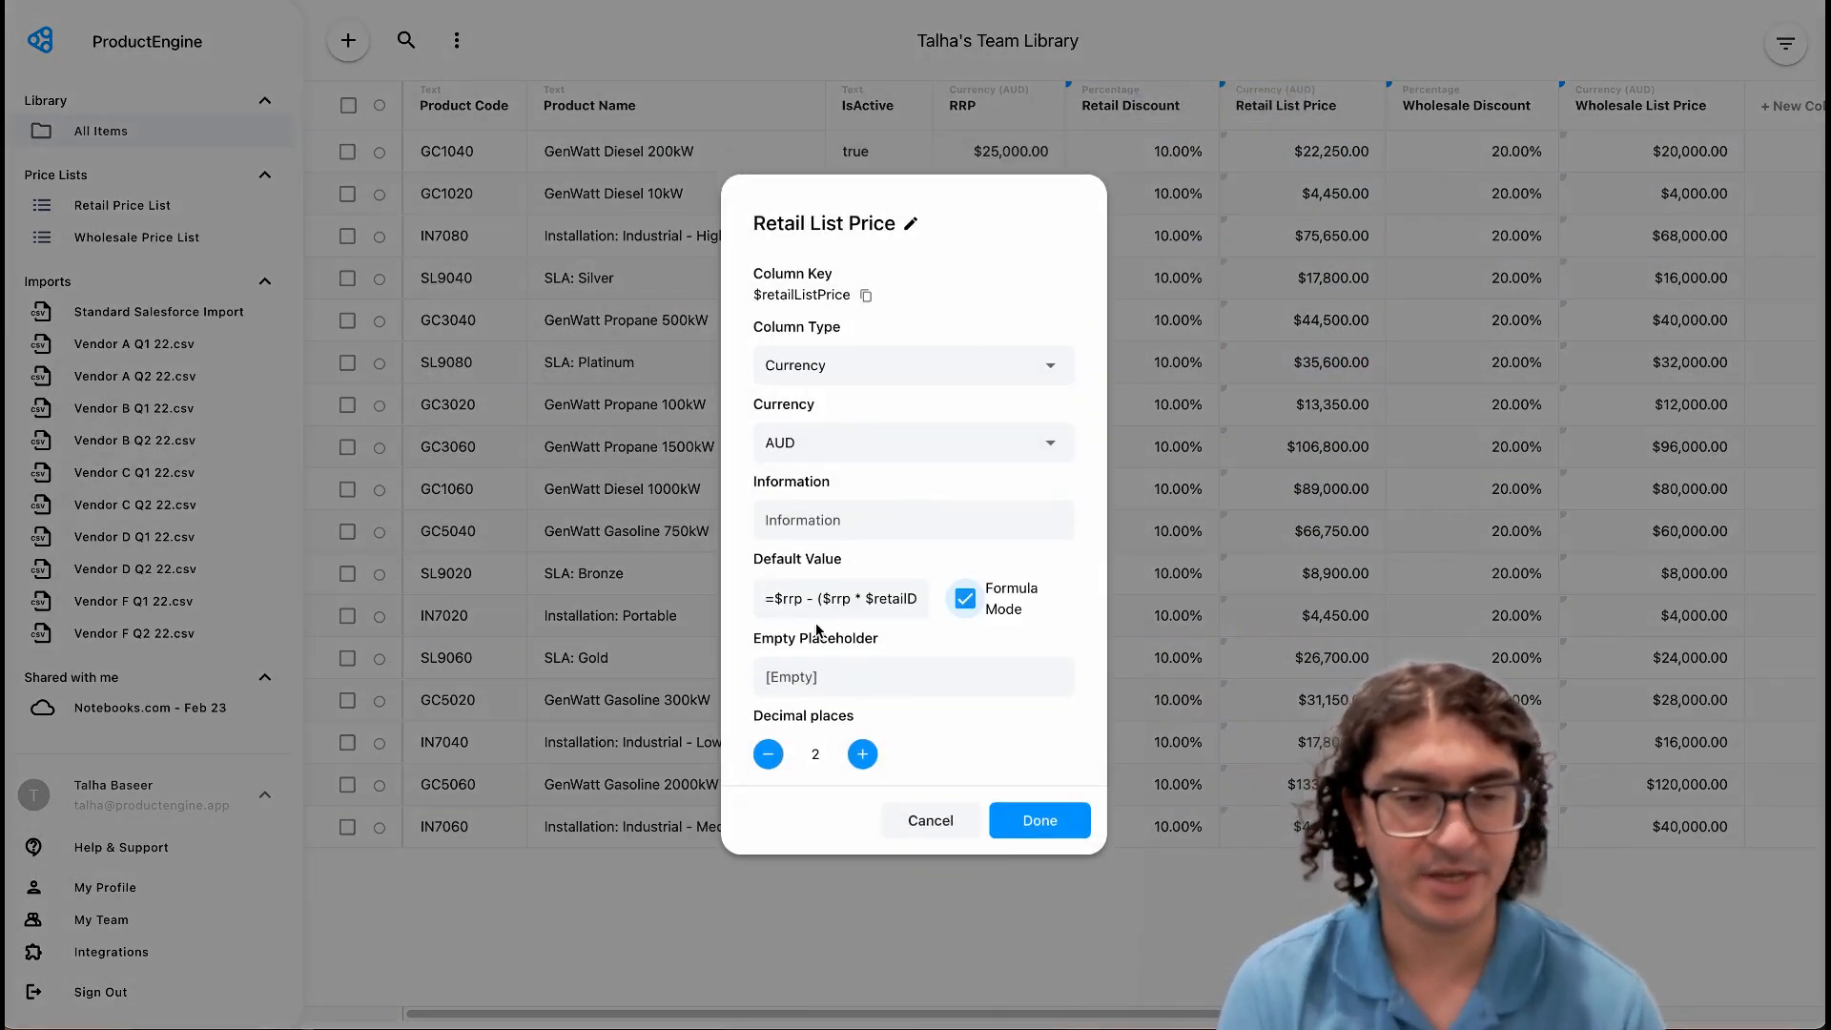
pyautogui.moveTo(792, 600); pyautogui.dragTo(936, 601)
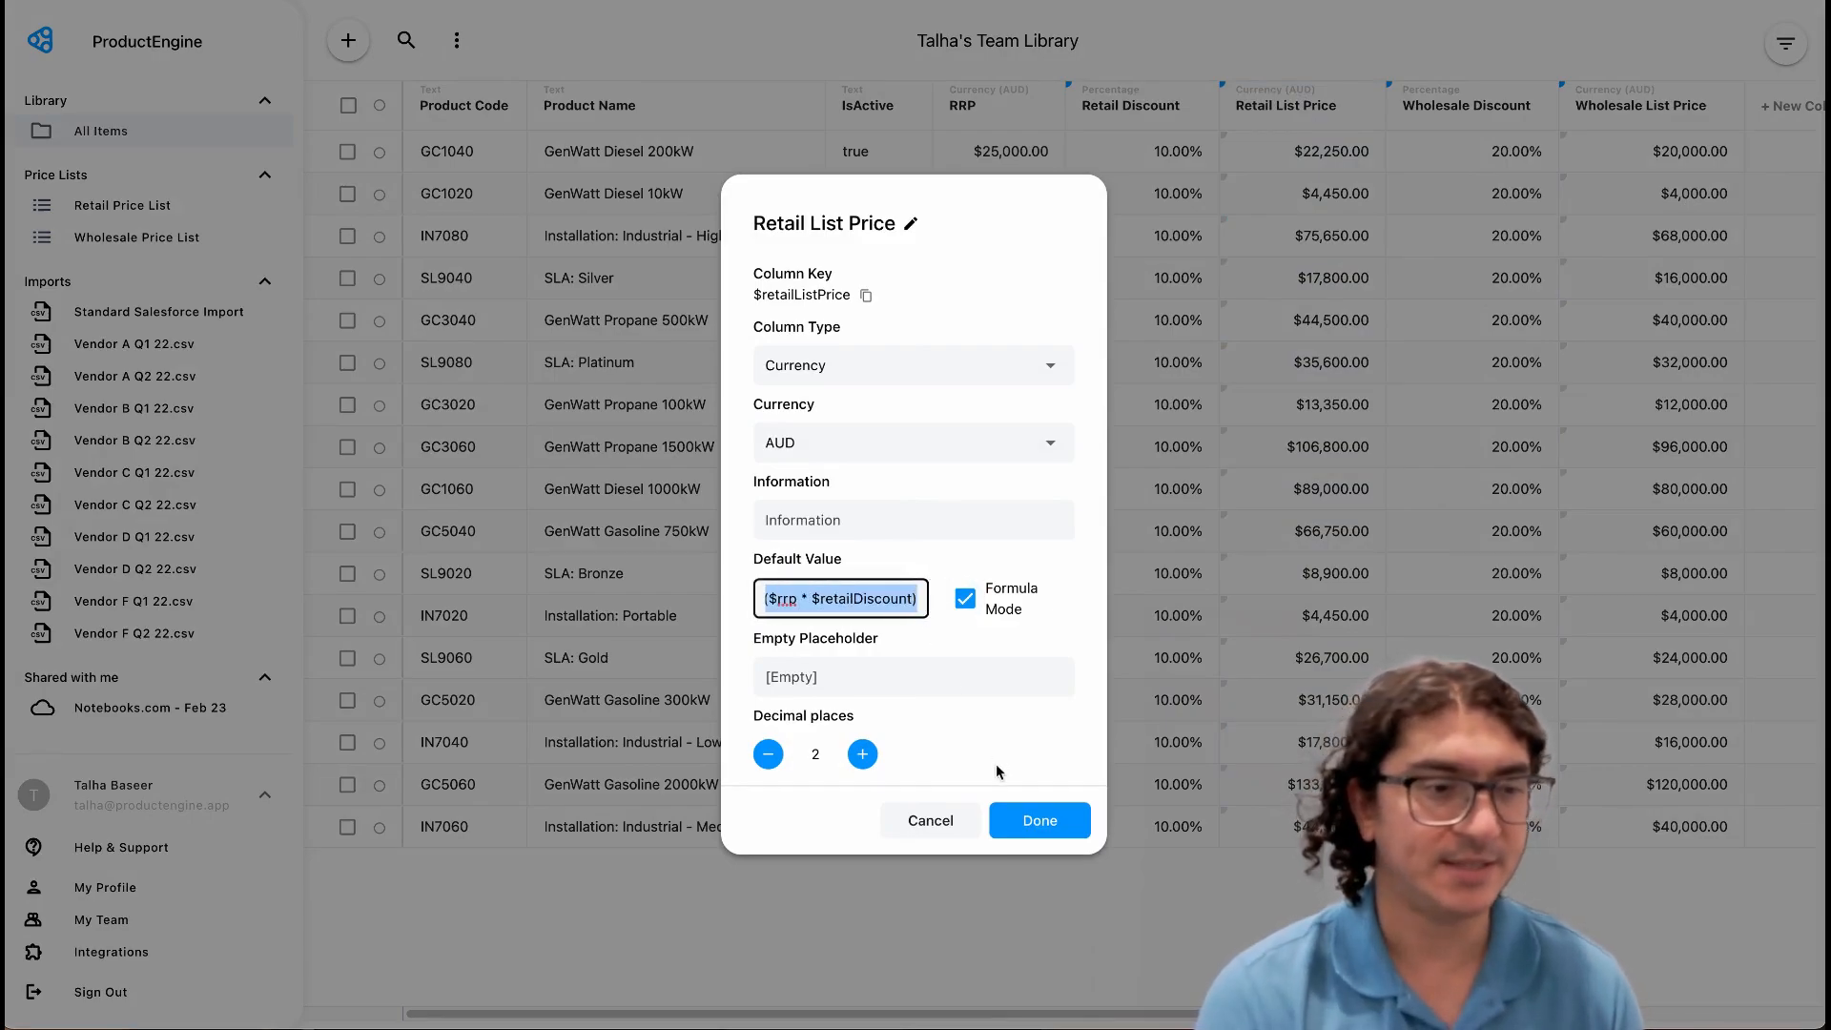
pyautogui.click(1026, 826)
# - Examine the default value formula in the Wholesale List Price column's options
pyautogui.click(1565, 85)
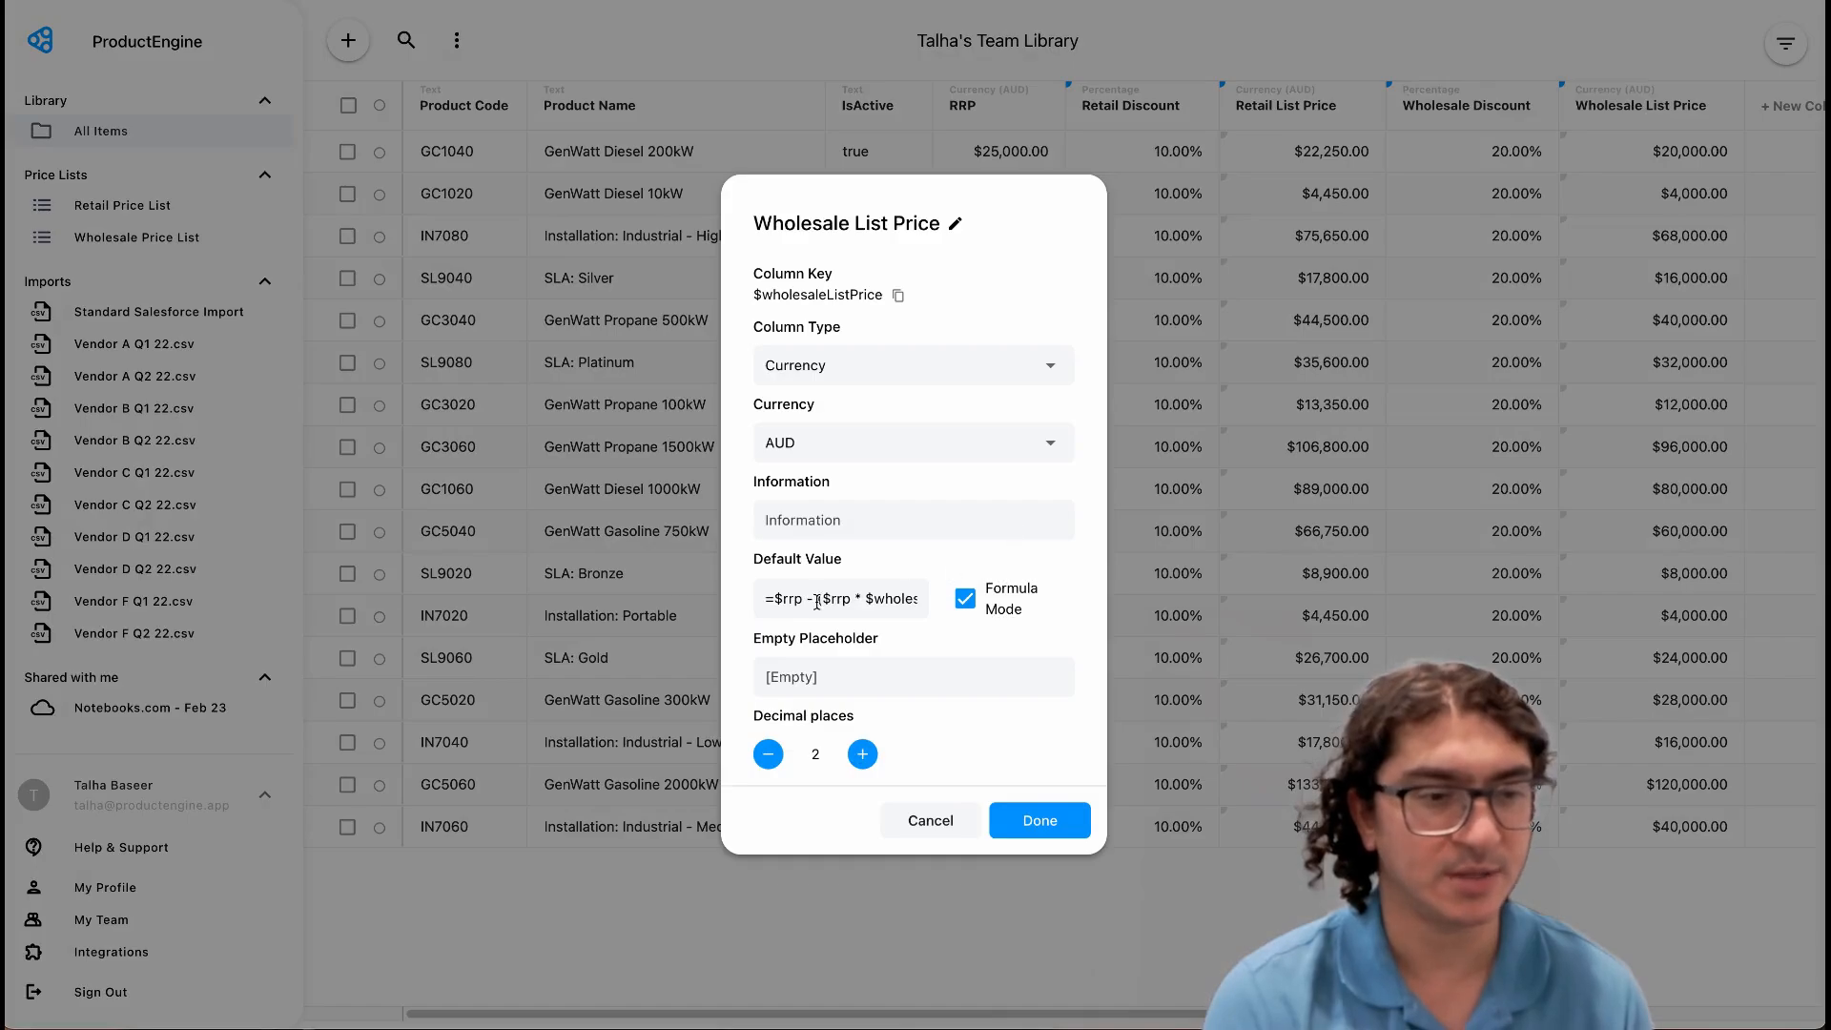
pyautogui.moveTo(818, 602); pyautogui.dragTo(977, 606)
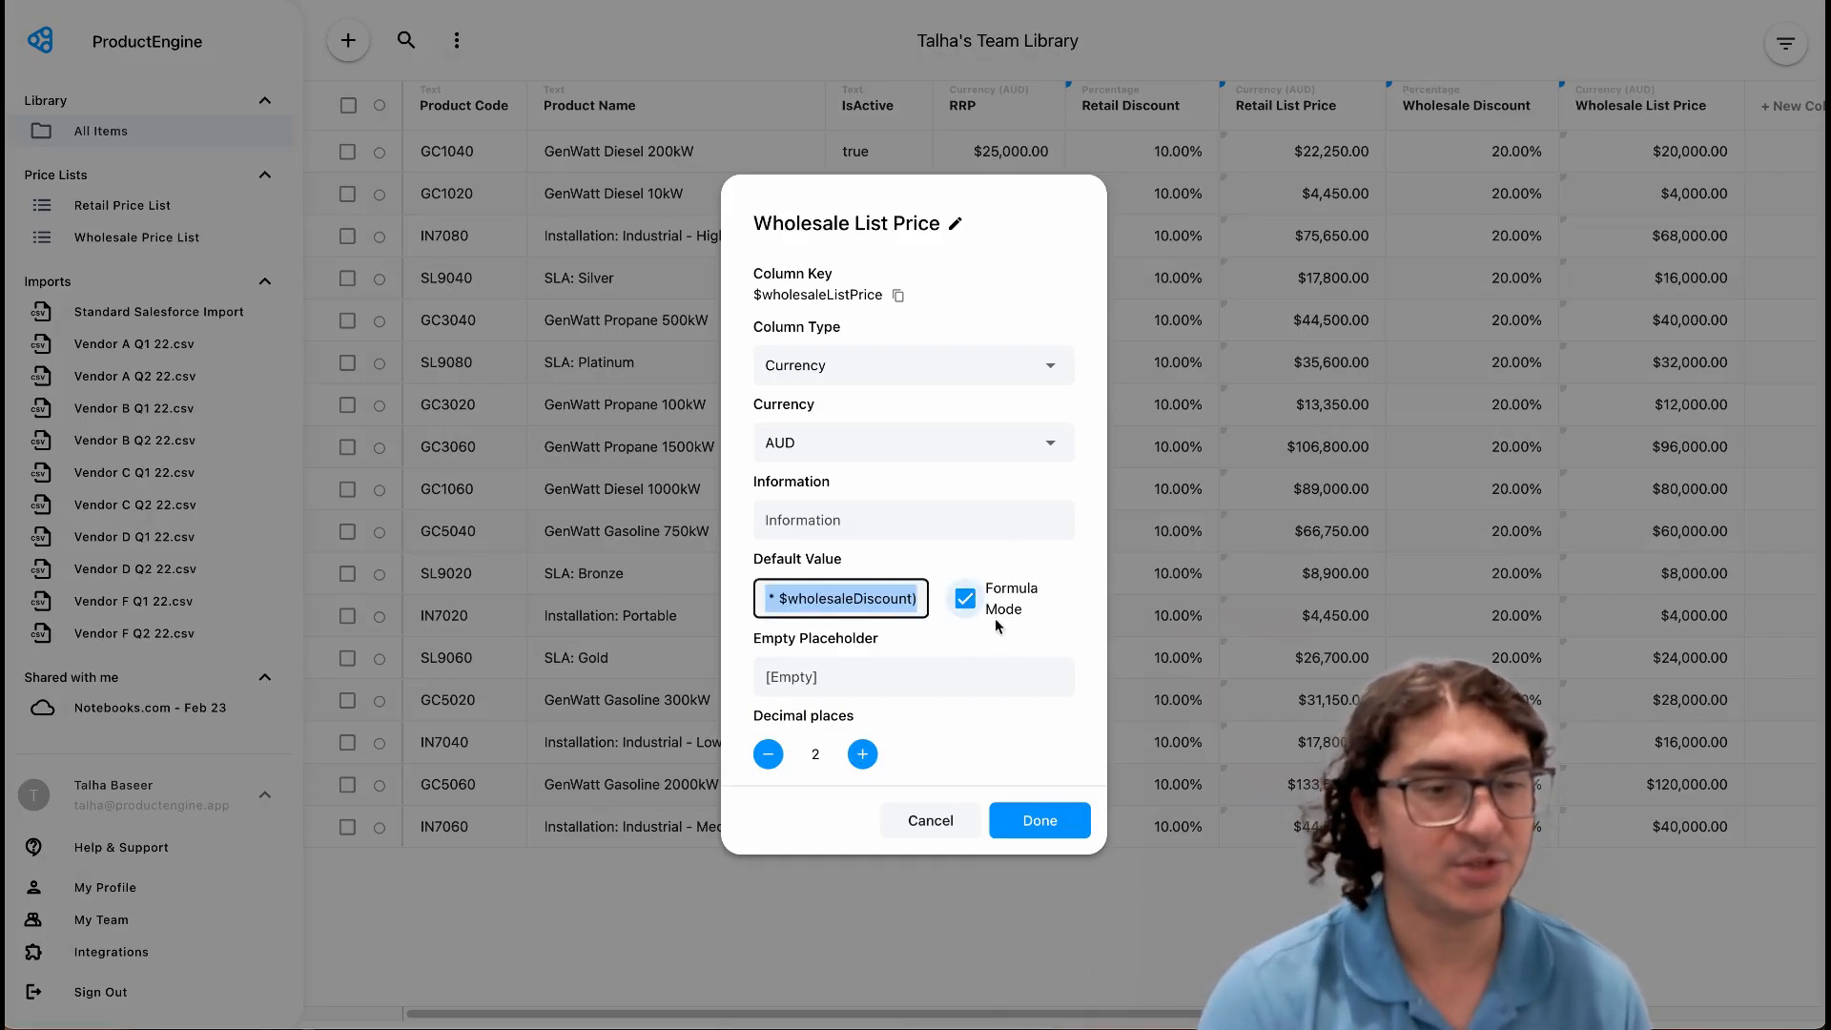
pyautogui.click(1040, 821)
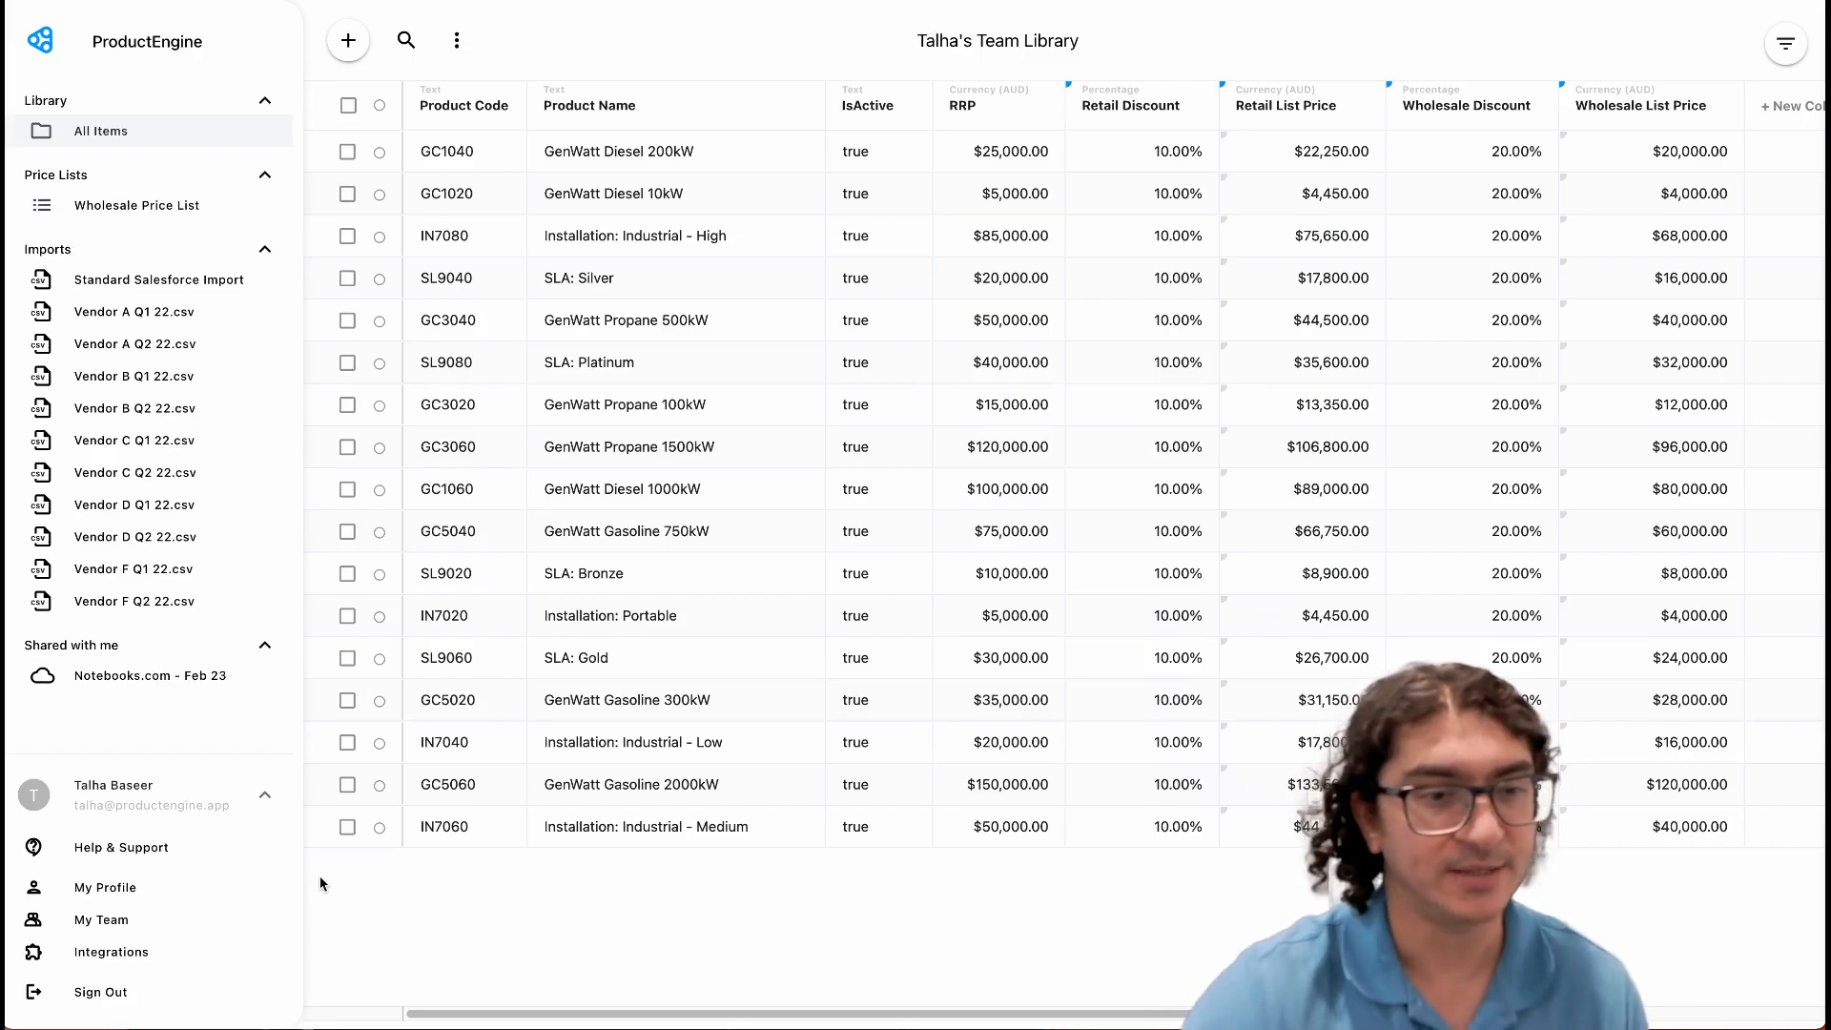
# - Add a Salesforce Publish Basic integration and name it Standard Salesforce Publish
pyautogui.click(146, 953)
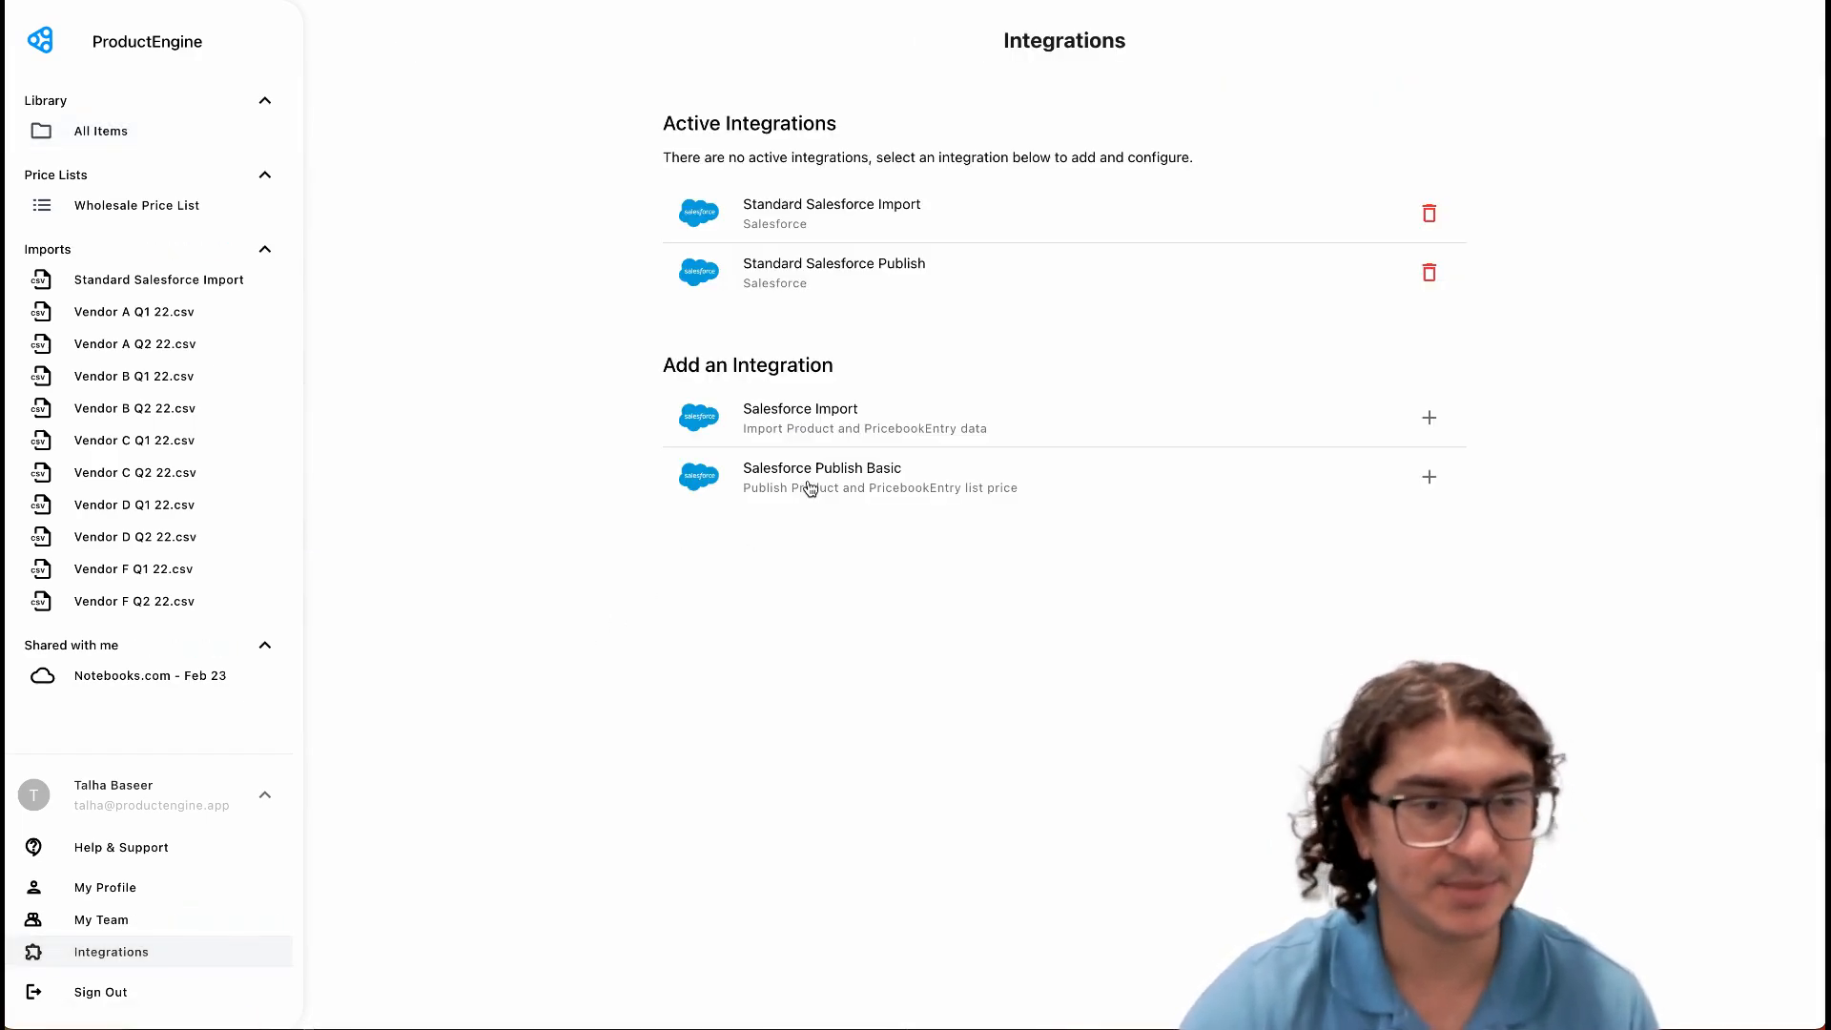
pyautogui.click(808, 488)
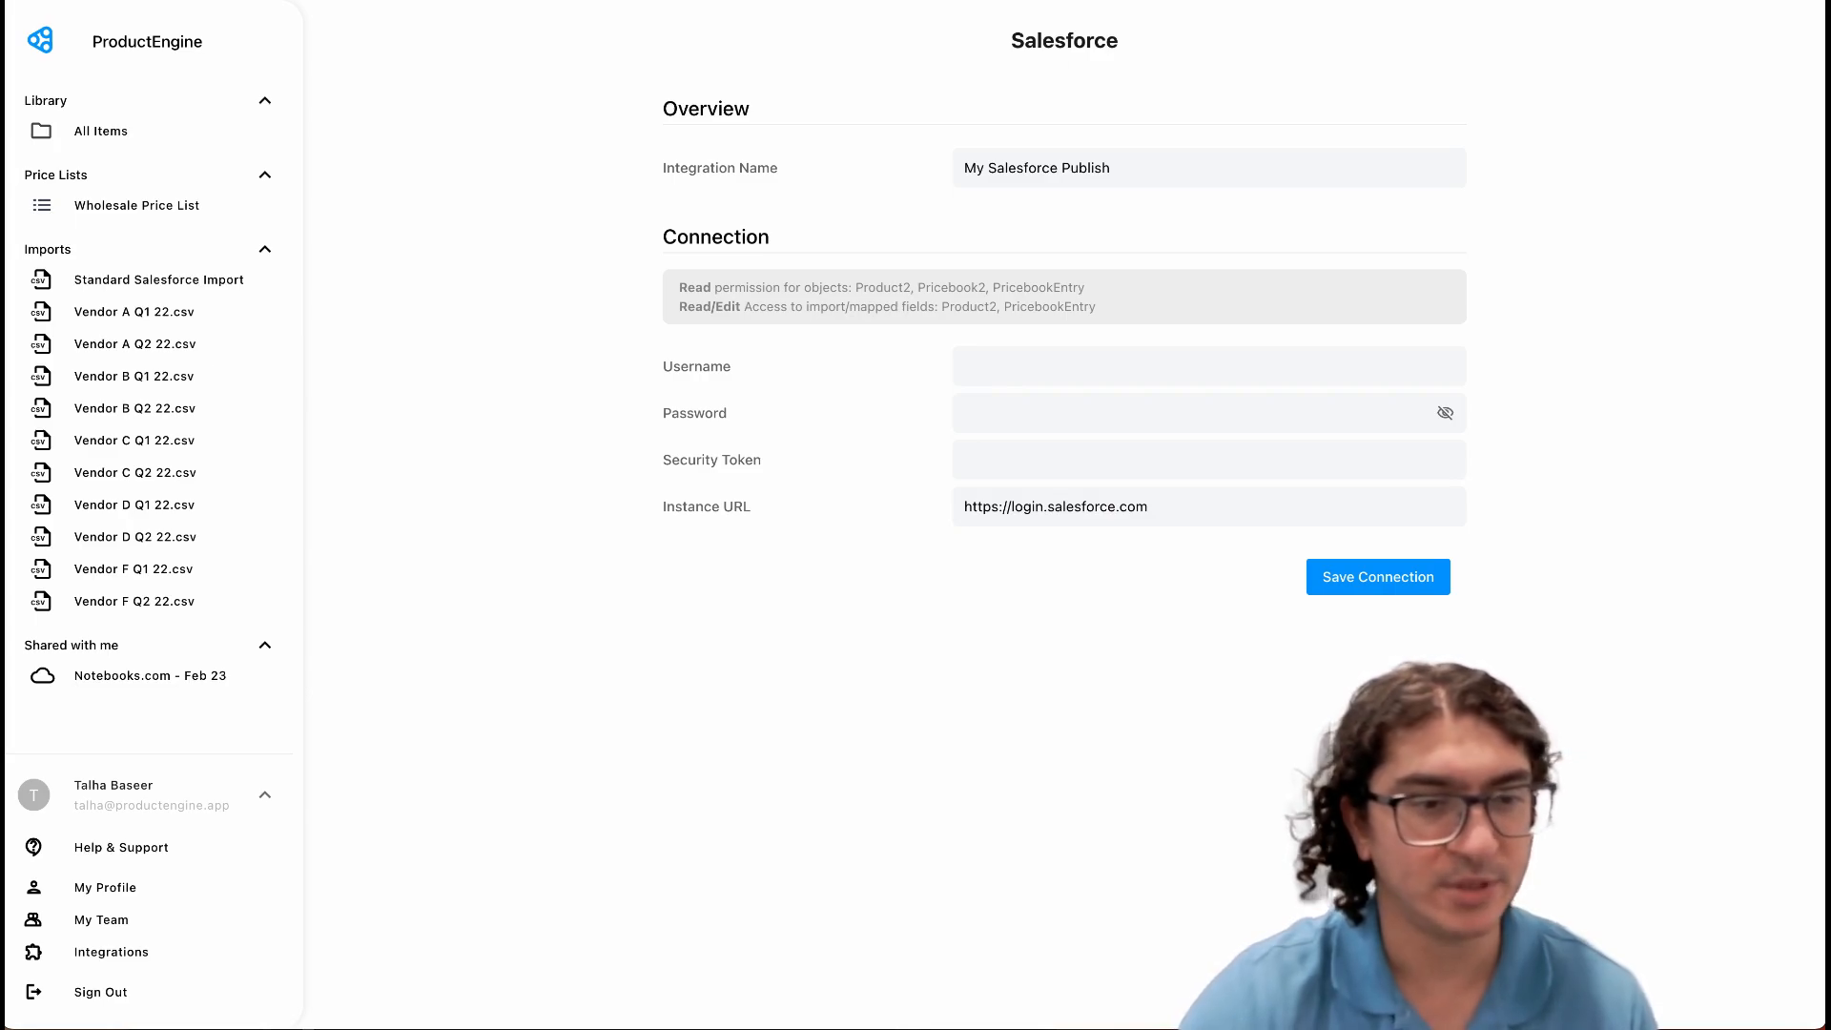
pyautogui.doubleClick(973, 169)
pyautogui.write('Standard')
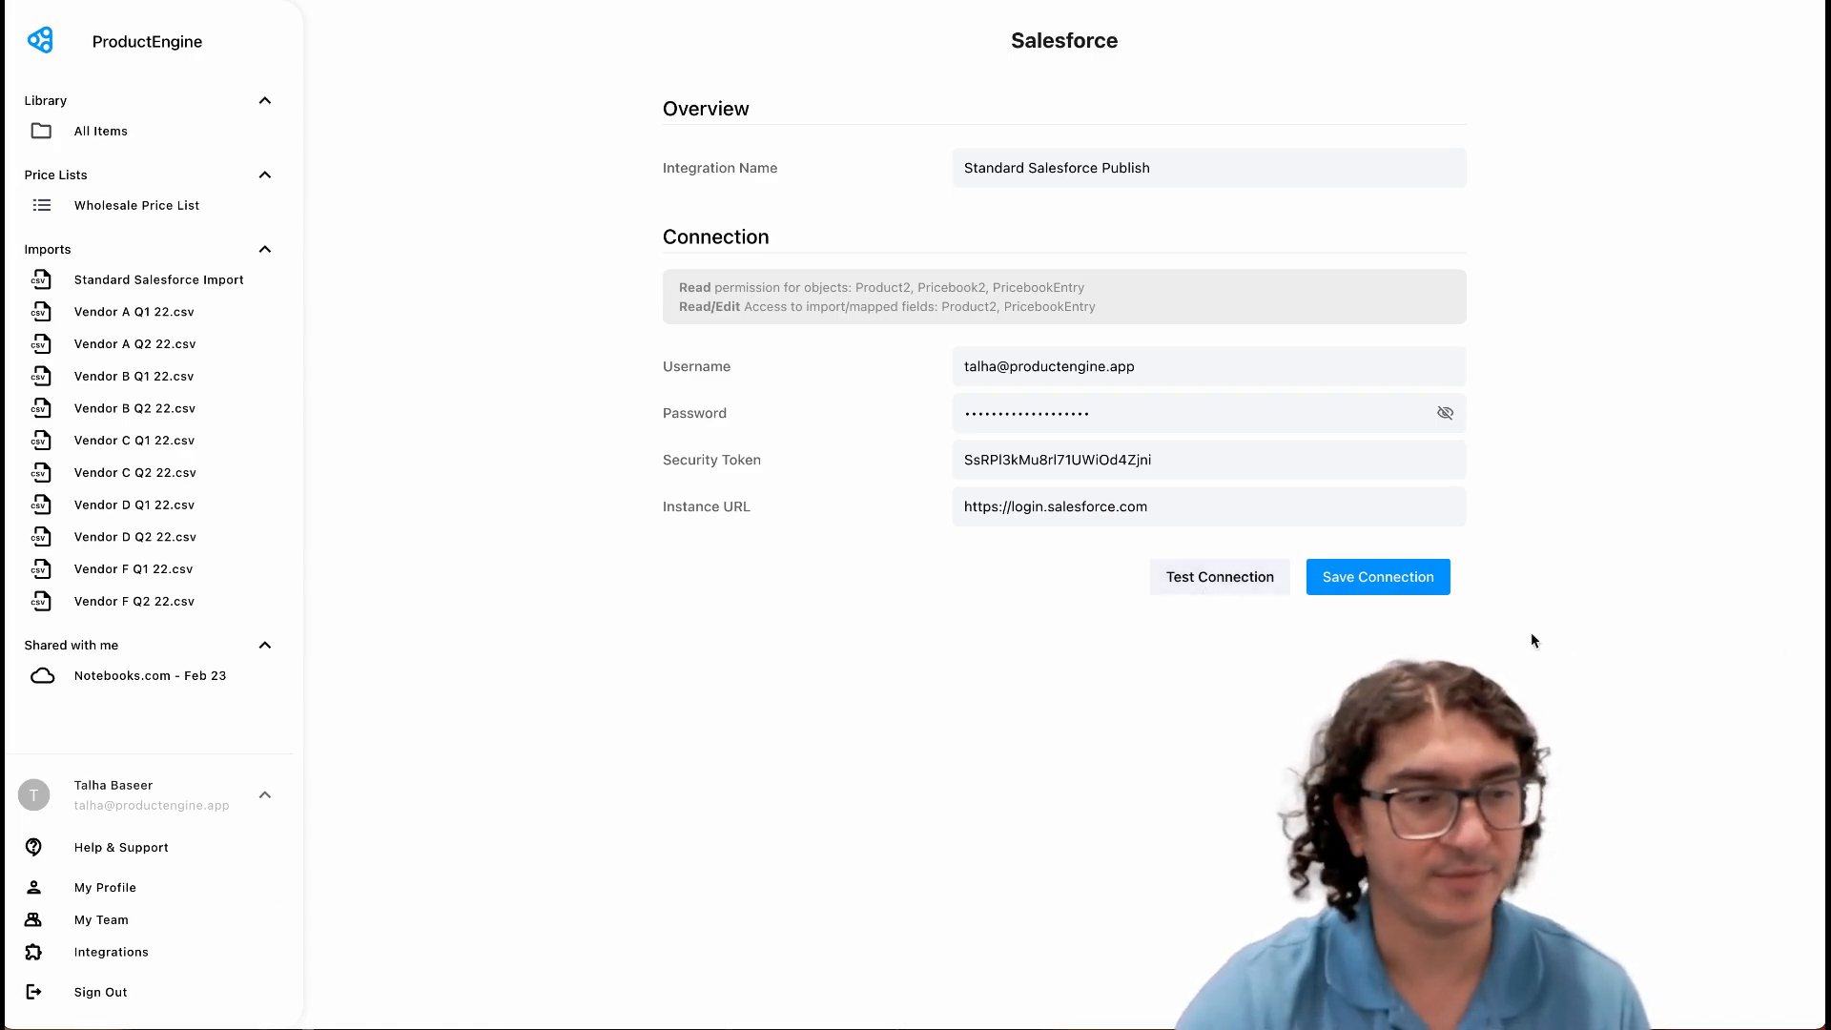
# - Test and save the Salesforce connection of the Standard Salesforce Publish integration
pyautogui.click(1243, 585)
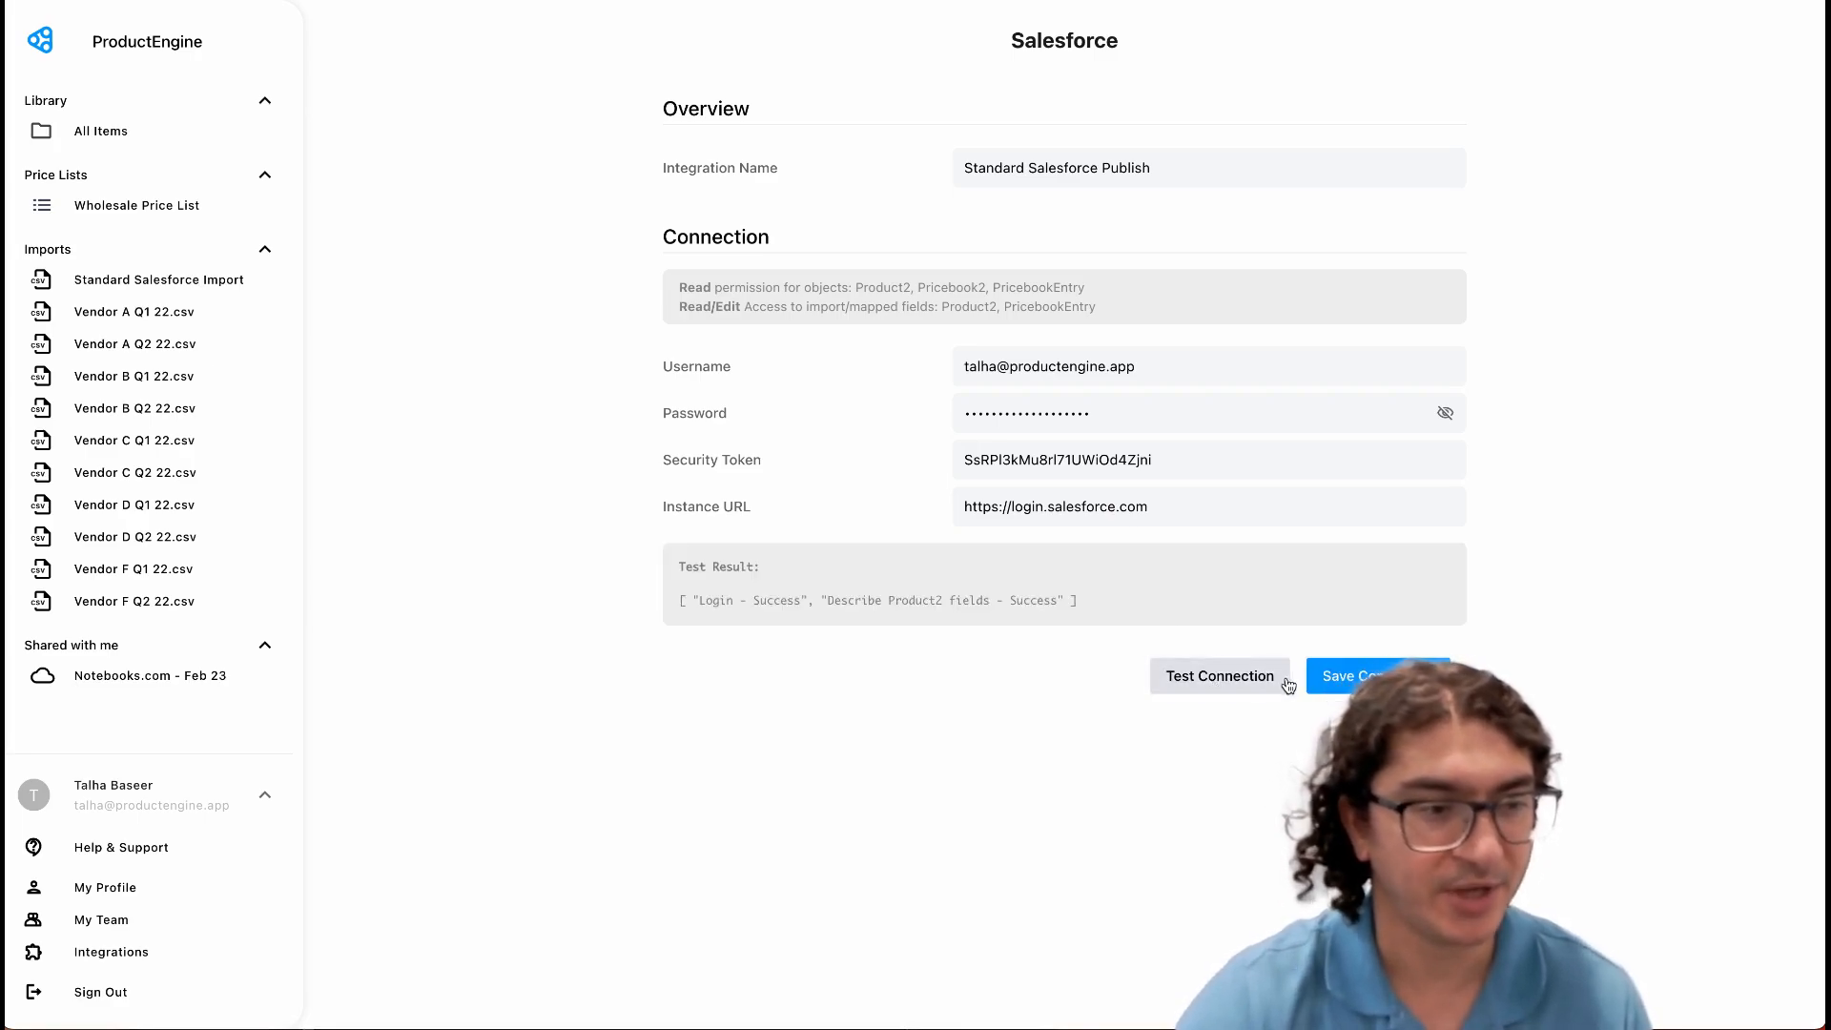
pyautogui.click(1350, 683)
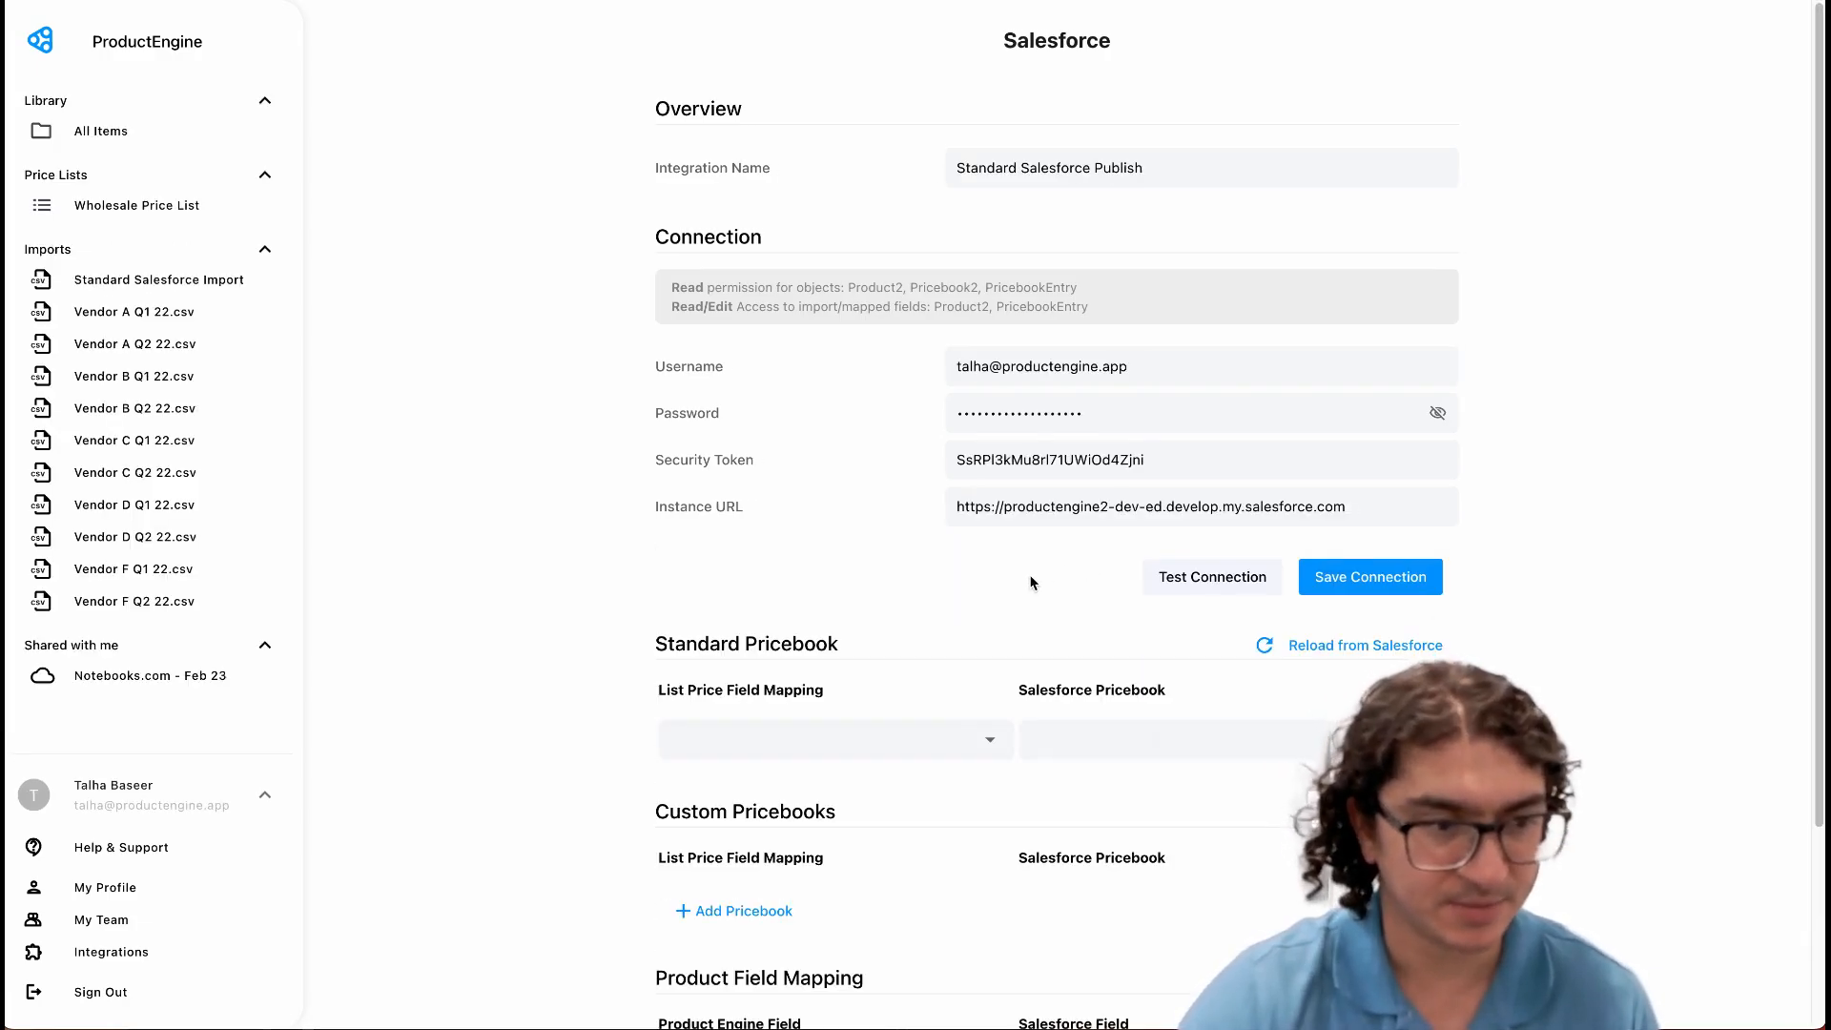
# - Map the RRP field to the Standard Price Book in the Standard Pricebook section
pyautogui.scroll(-1, 1031, 581)
pyautogui.scroll(-1, 1032, 581)
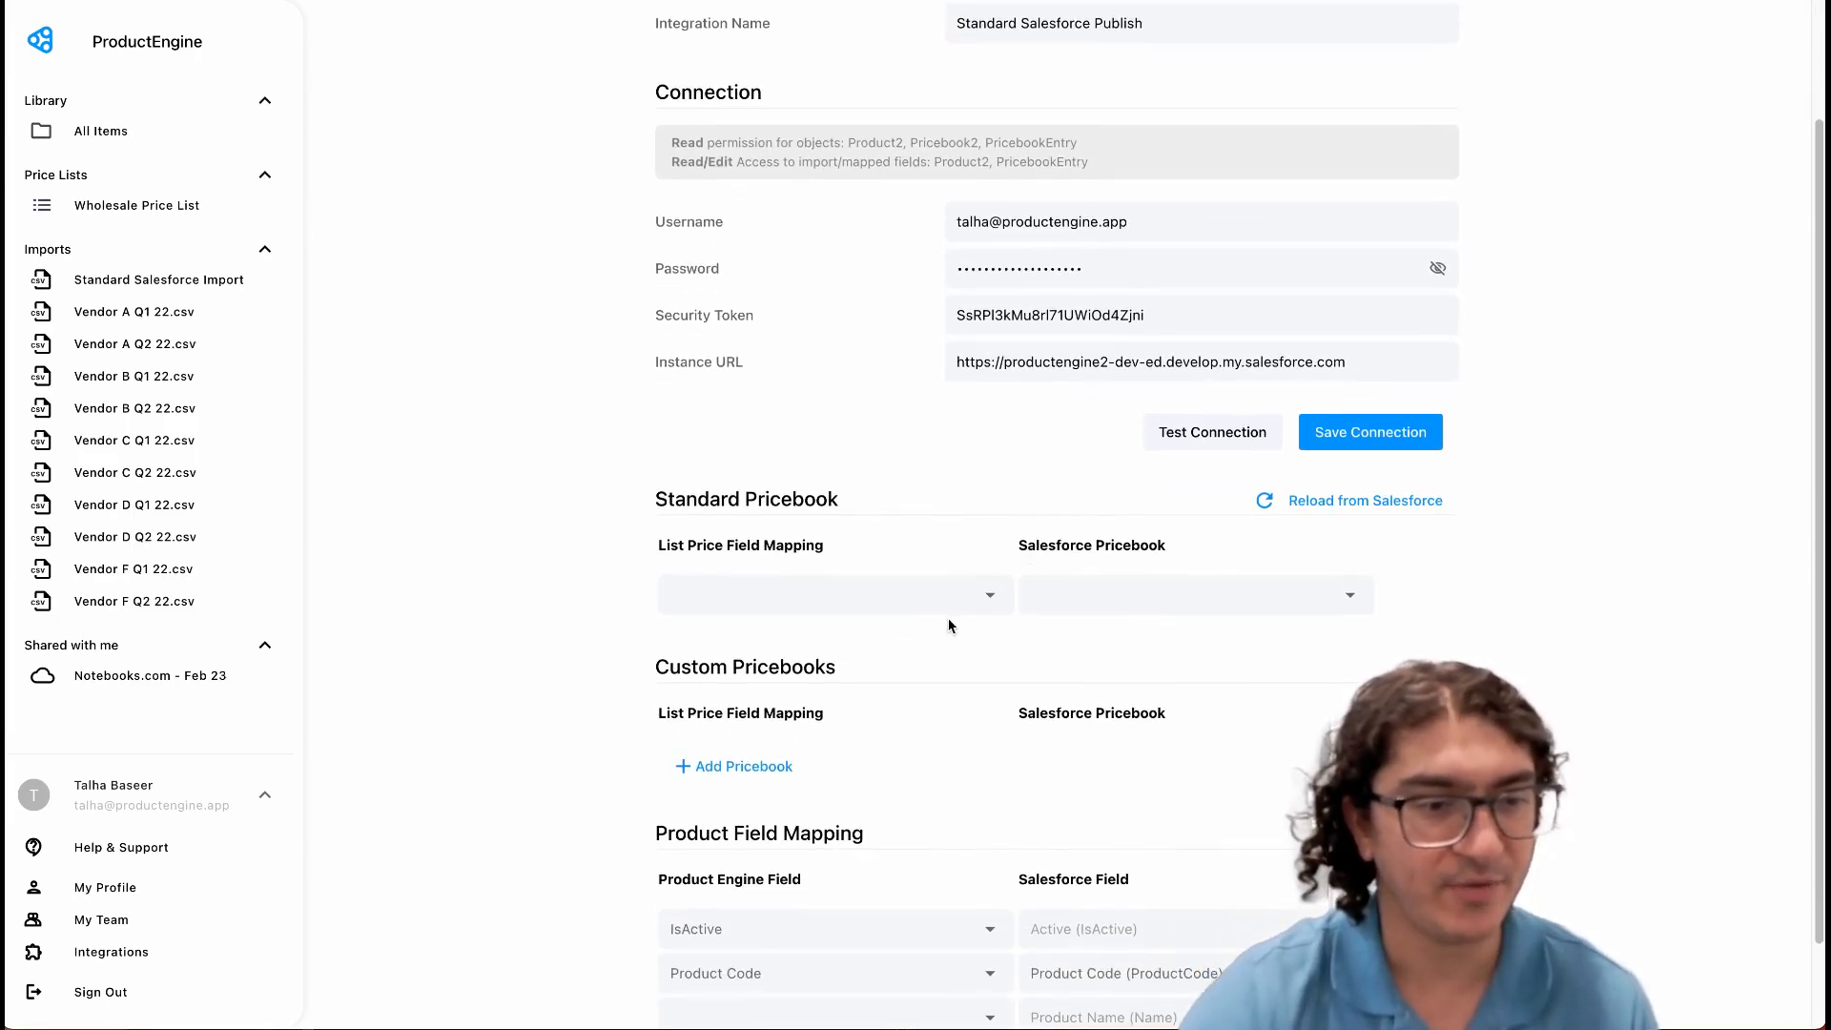
pyautogui.click(1062, 586)
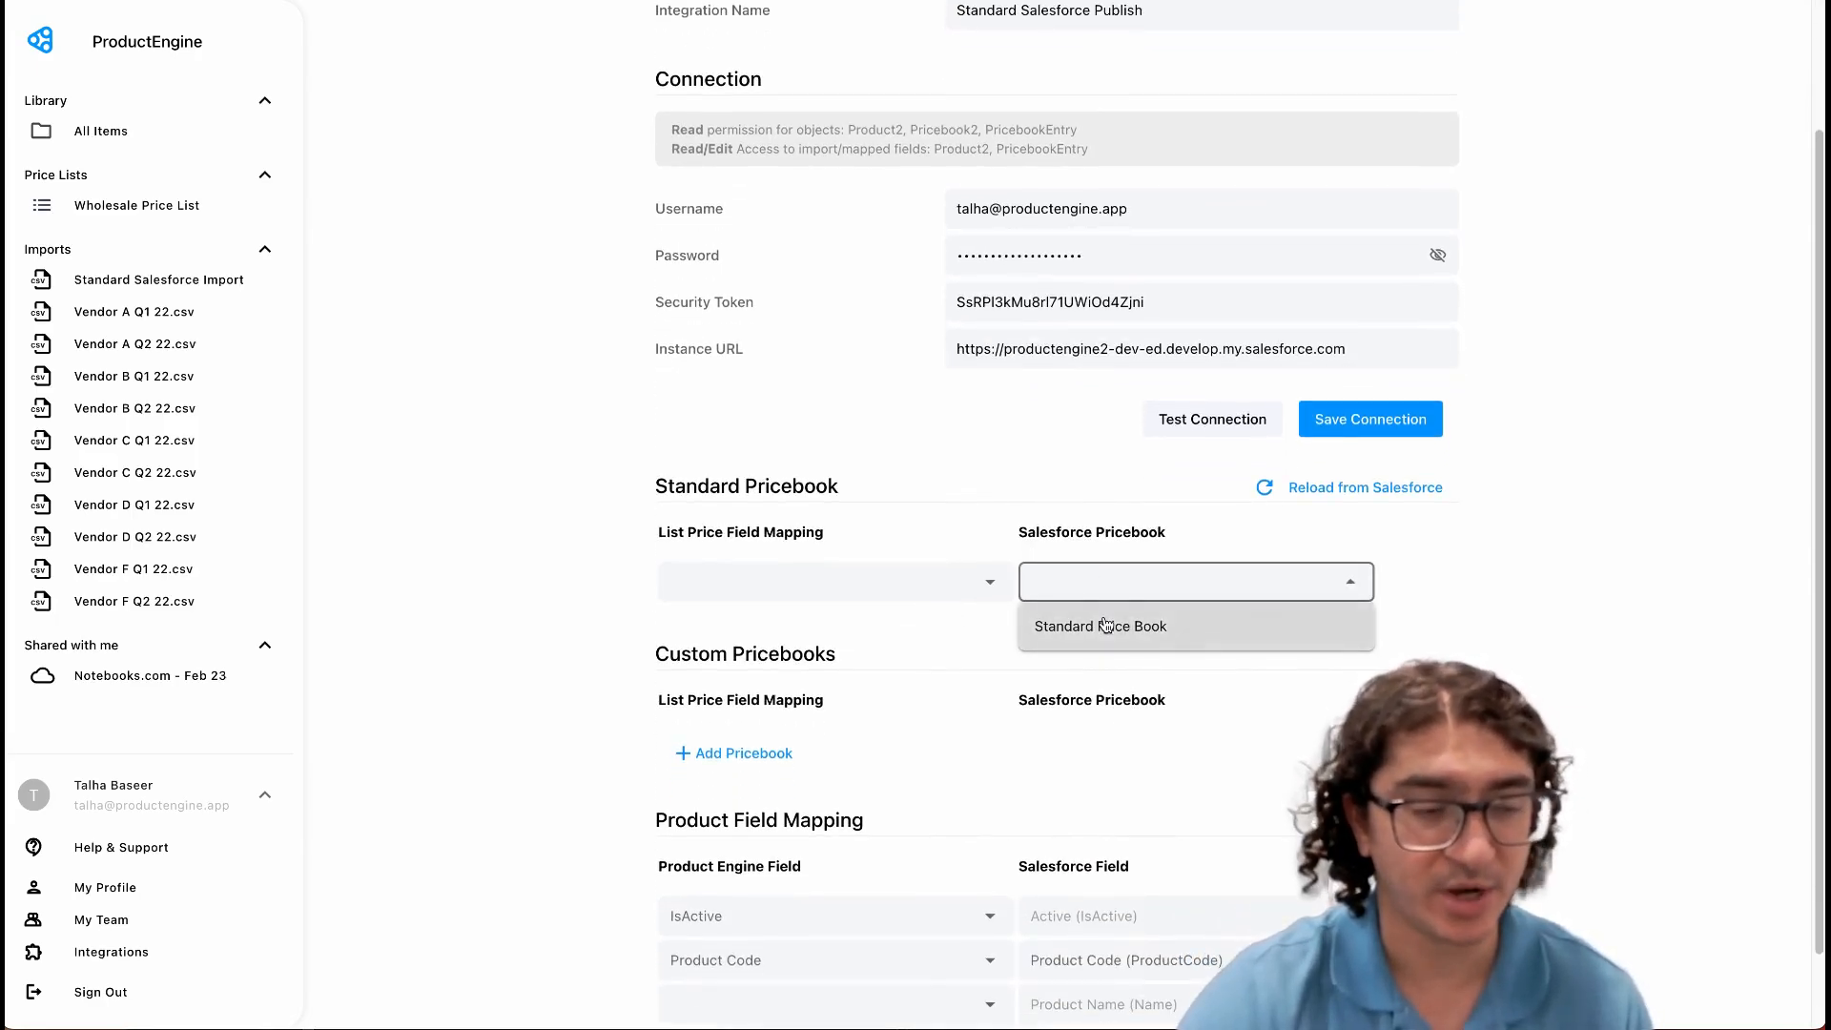
pyautogui.click(1096, 620)
pyautogui.click(946, 589)
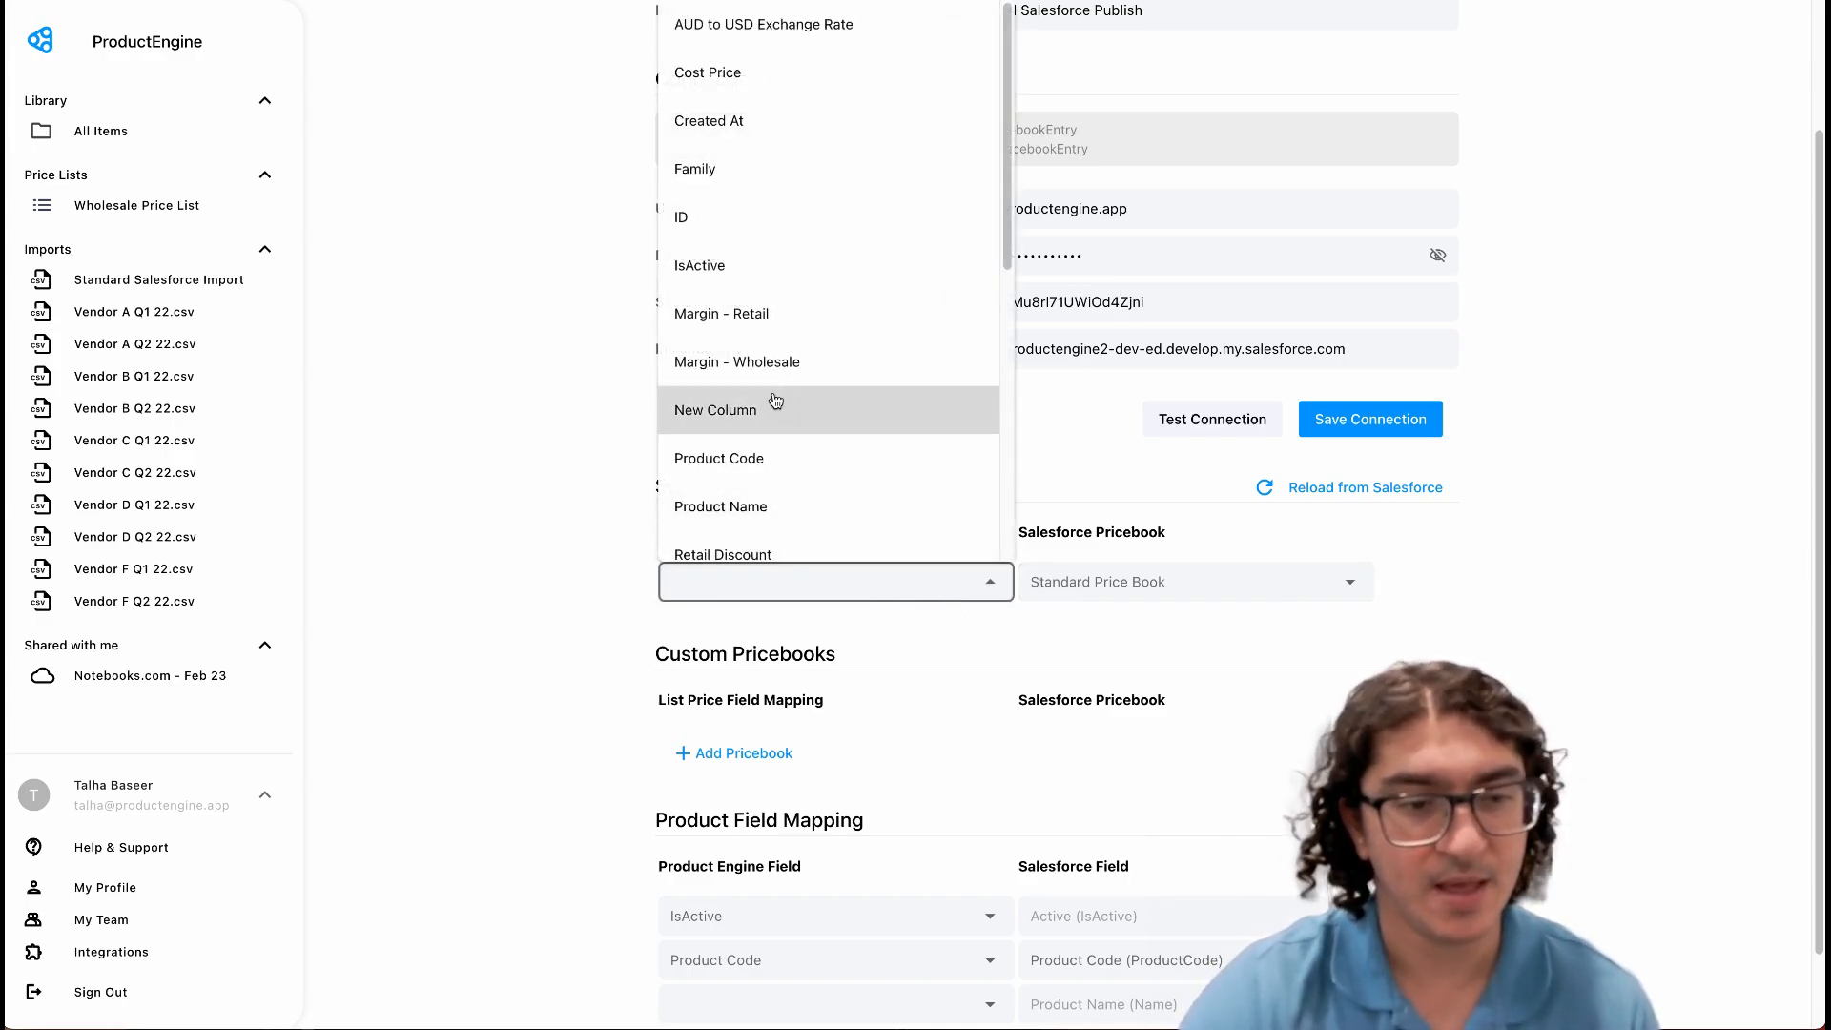
pyautogui.scroll(-3, 776, 401)
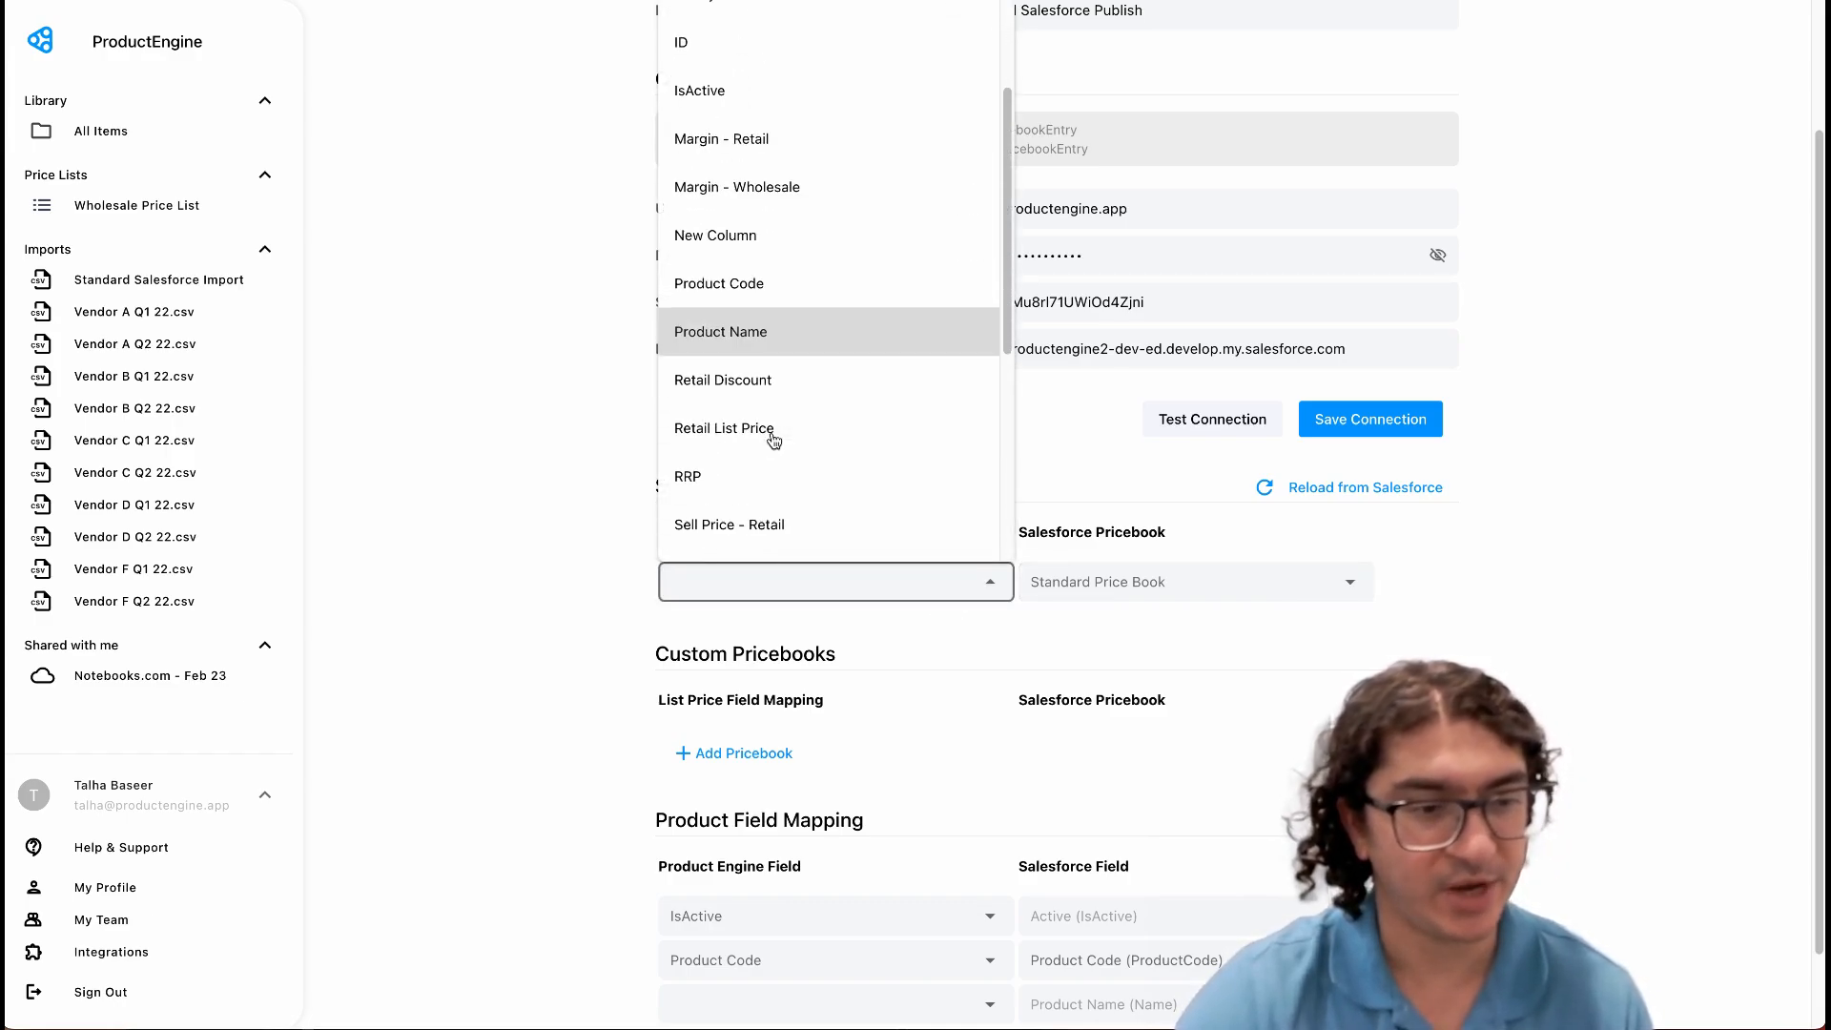
pyautogui.click(748, 481)
# - Add two custom pricebook rows and assign them the Salesforce pricebooks Retail and Wholesale
pyautogui.scroll(-1, 747, 534)
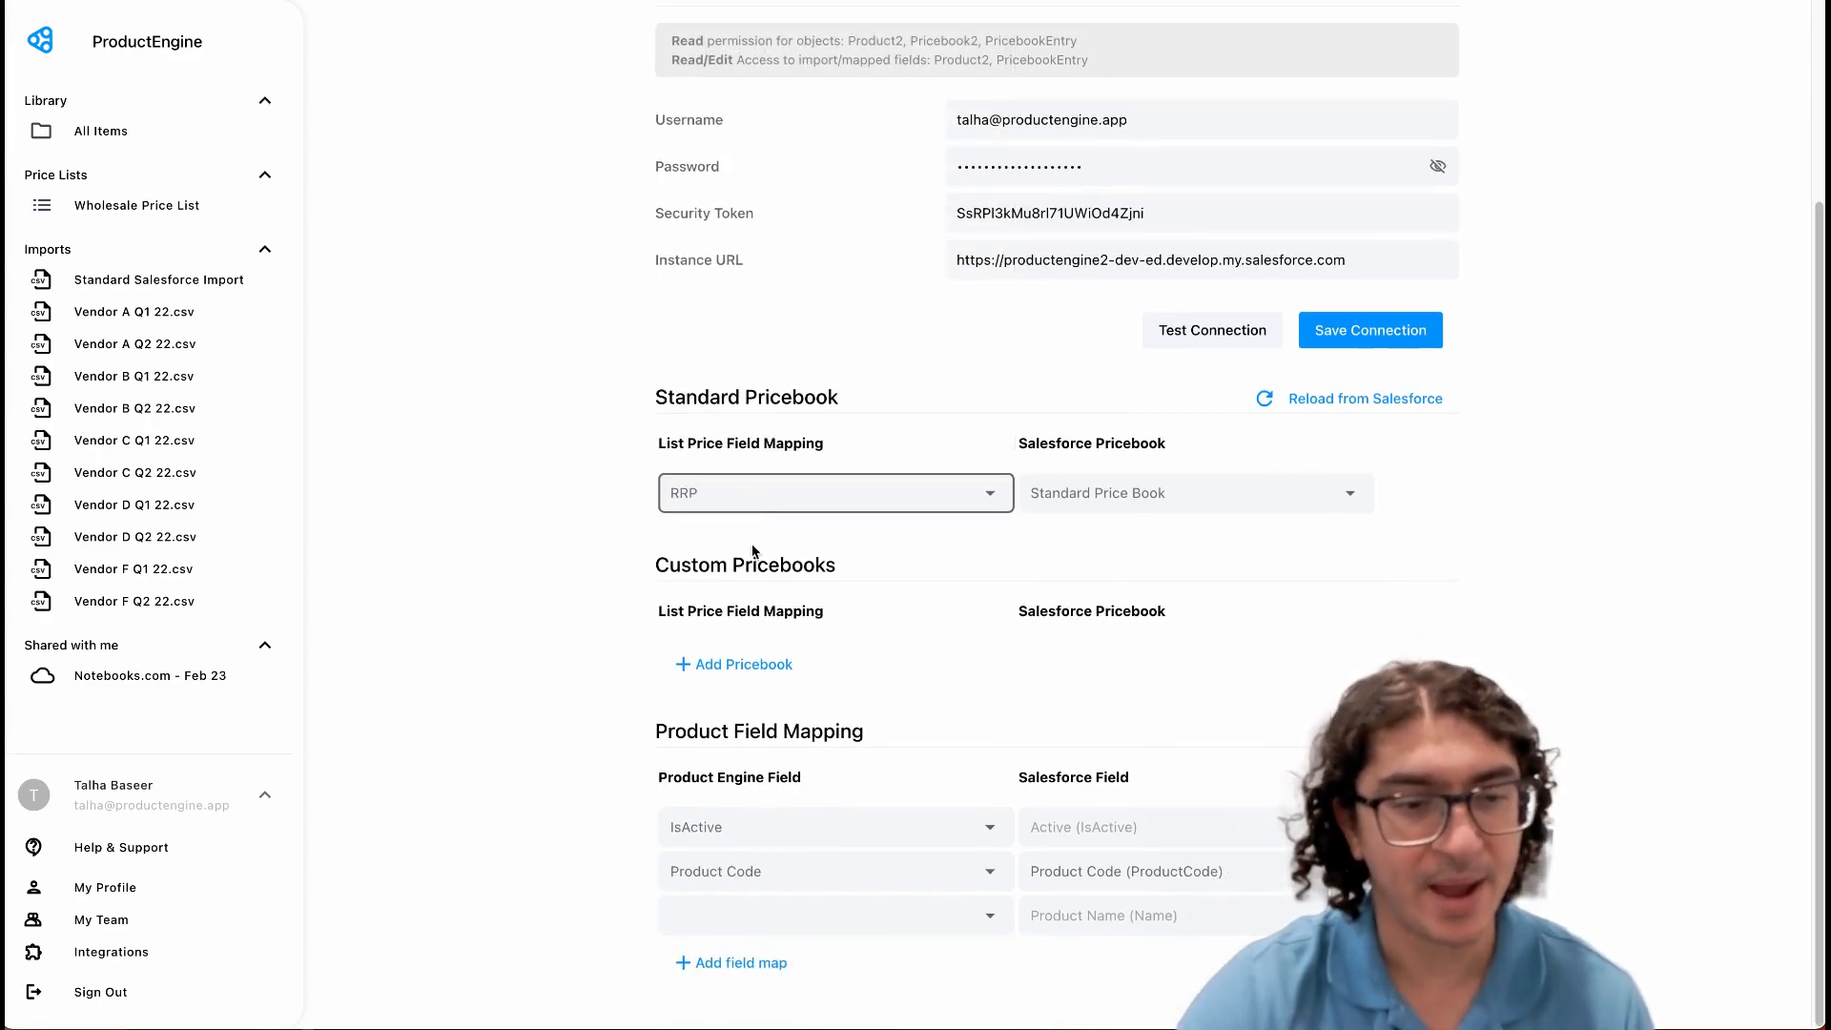
pyautogui.click(753, 672)
pyautogui.click(749, 708)
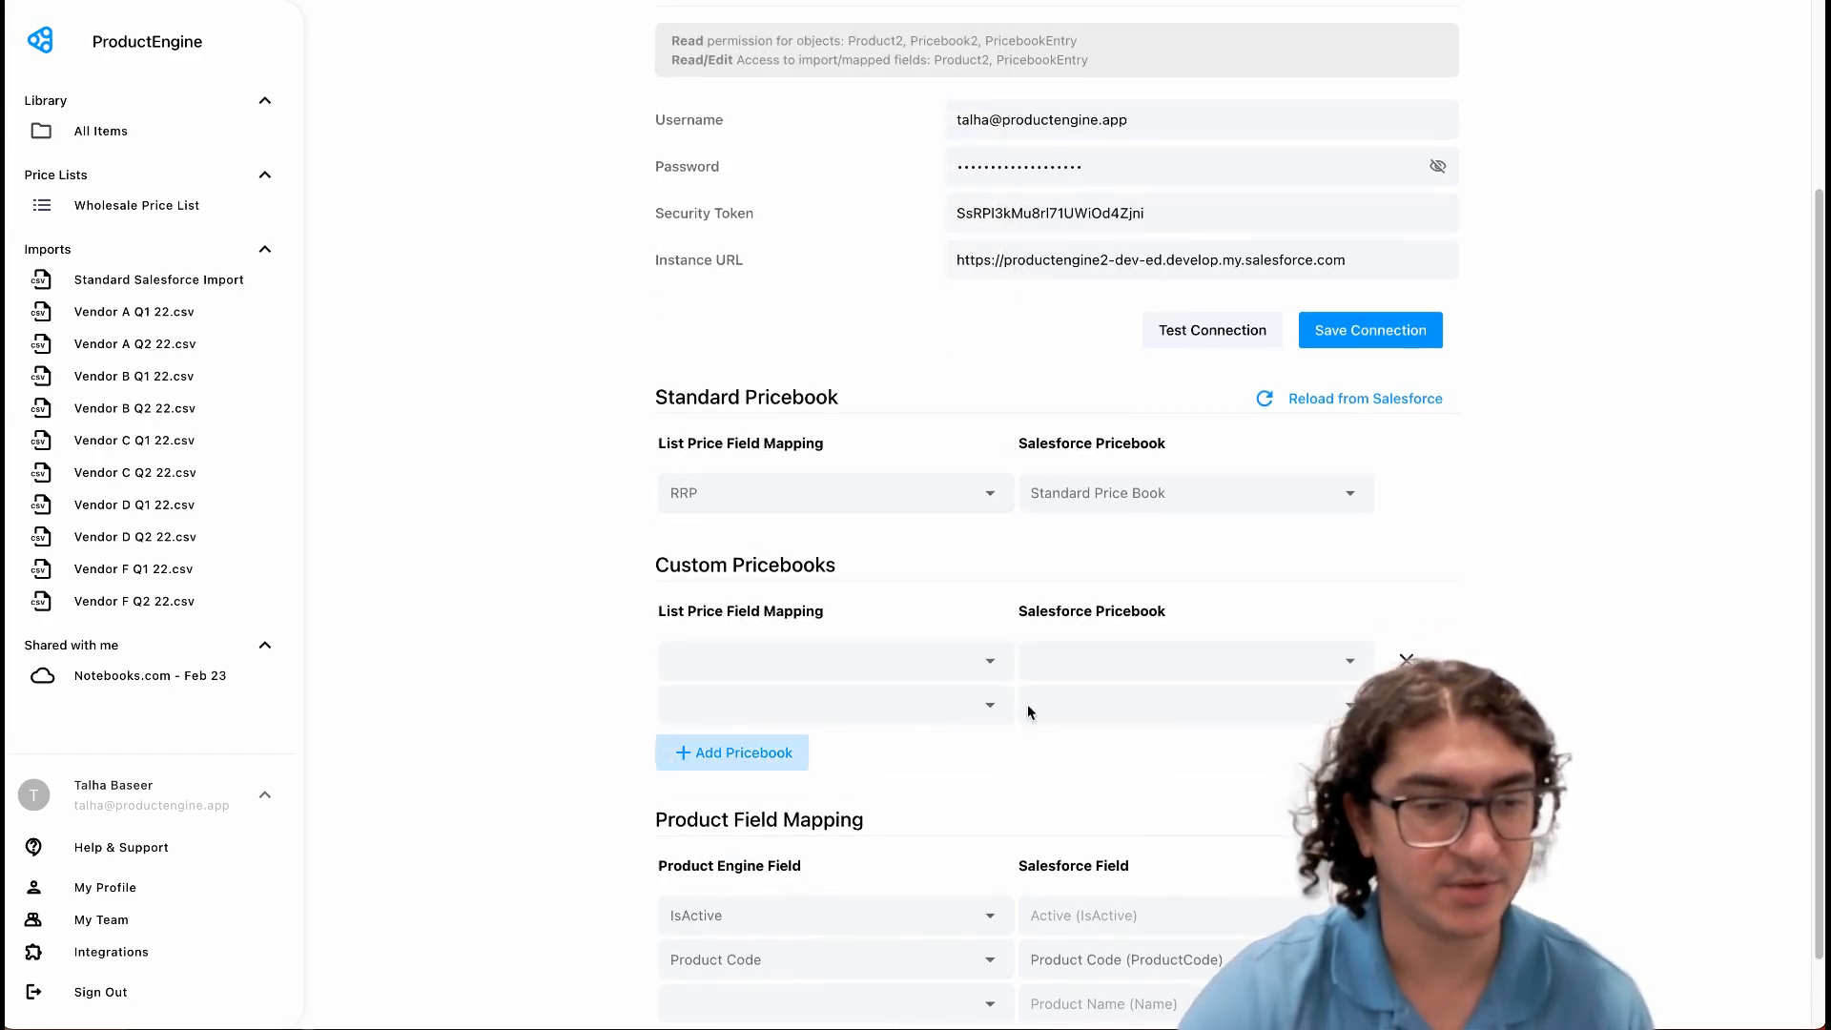
pyautogui.click(1142, 673)
pyautogui.click(1144, 710)
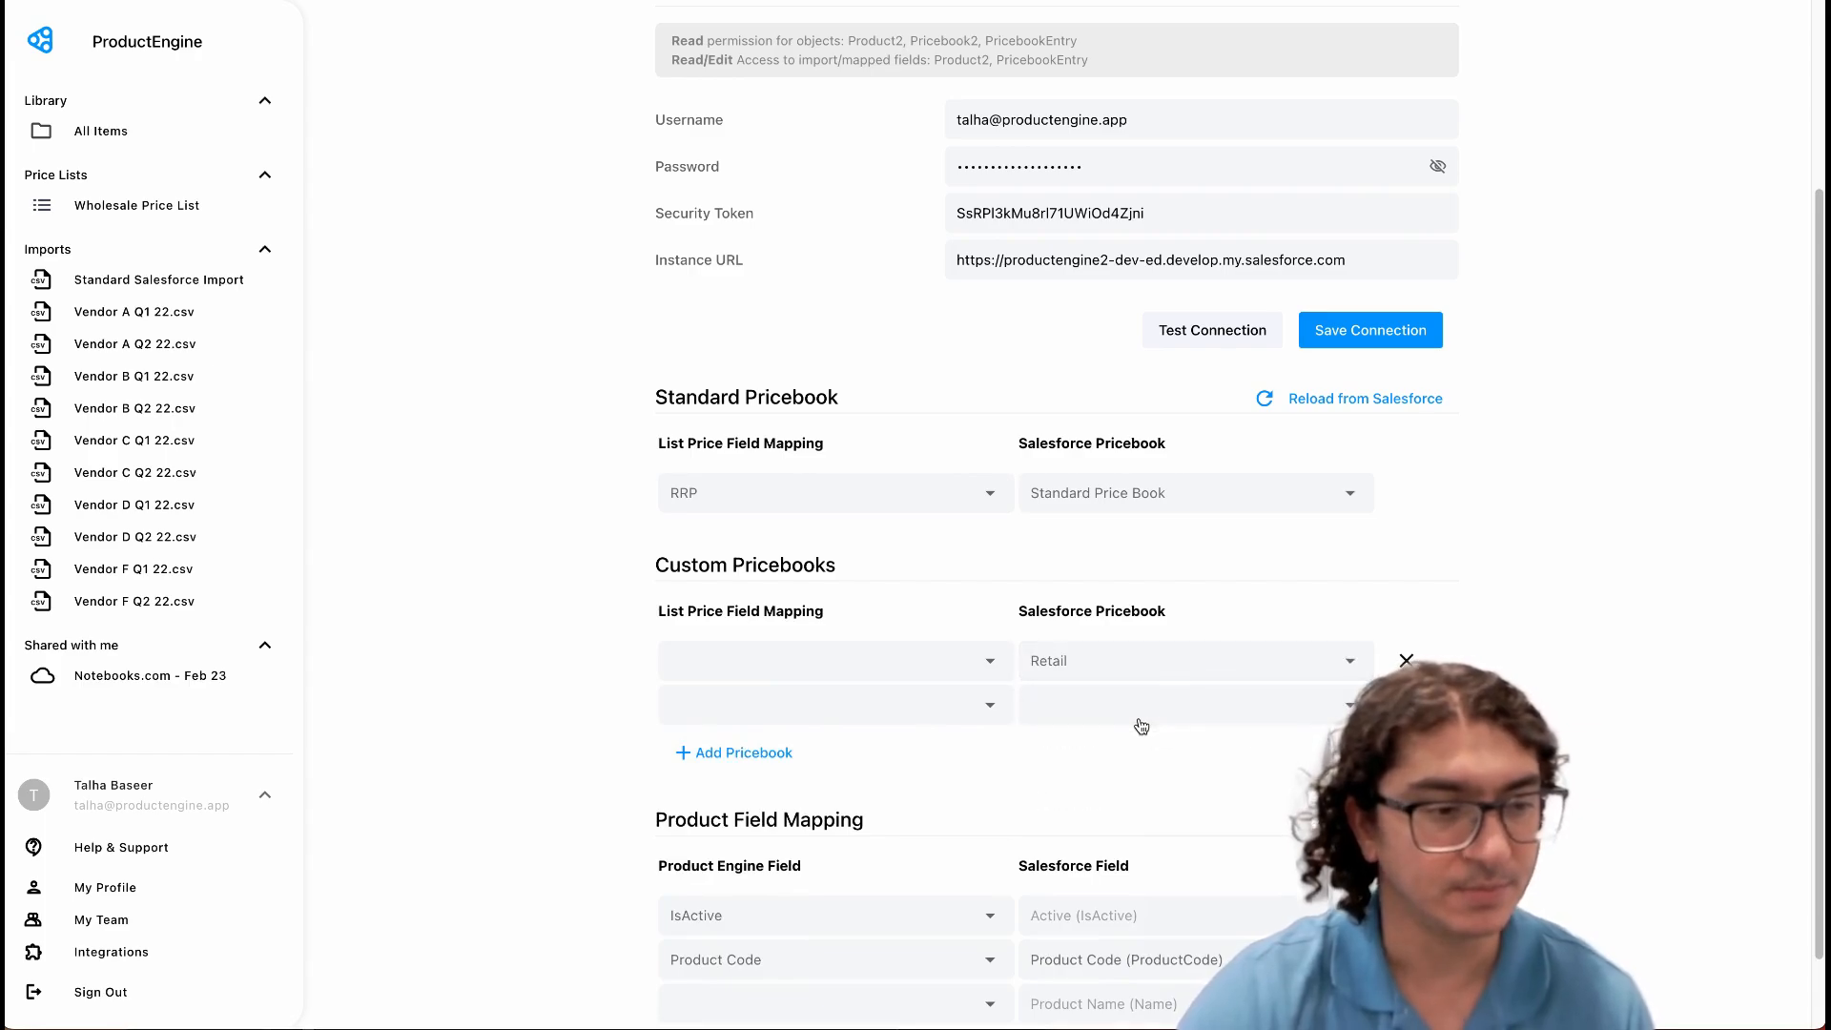
pyautogui.click(1142, 717)
pyautogui.click(1113, 844)
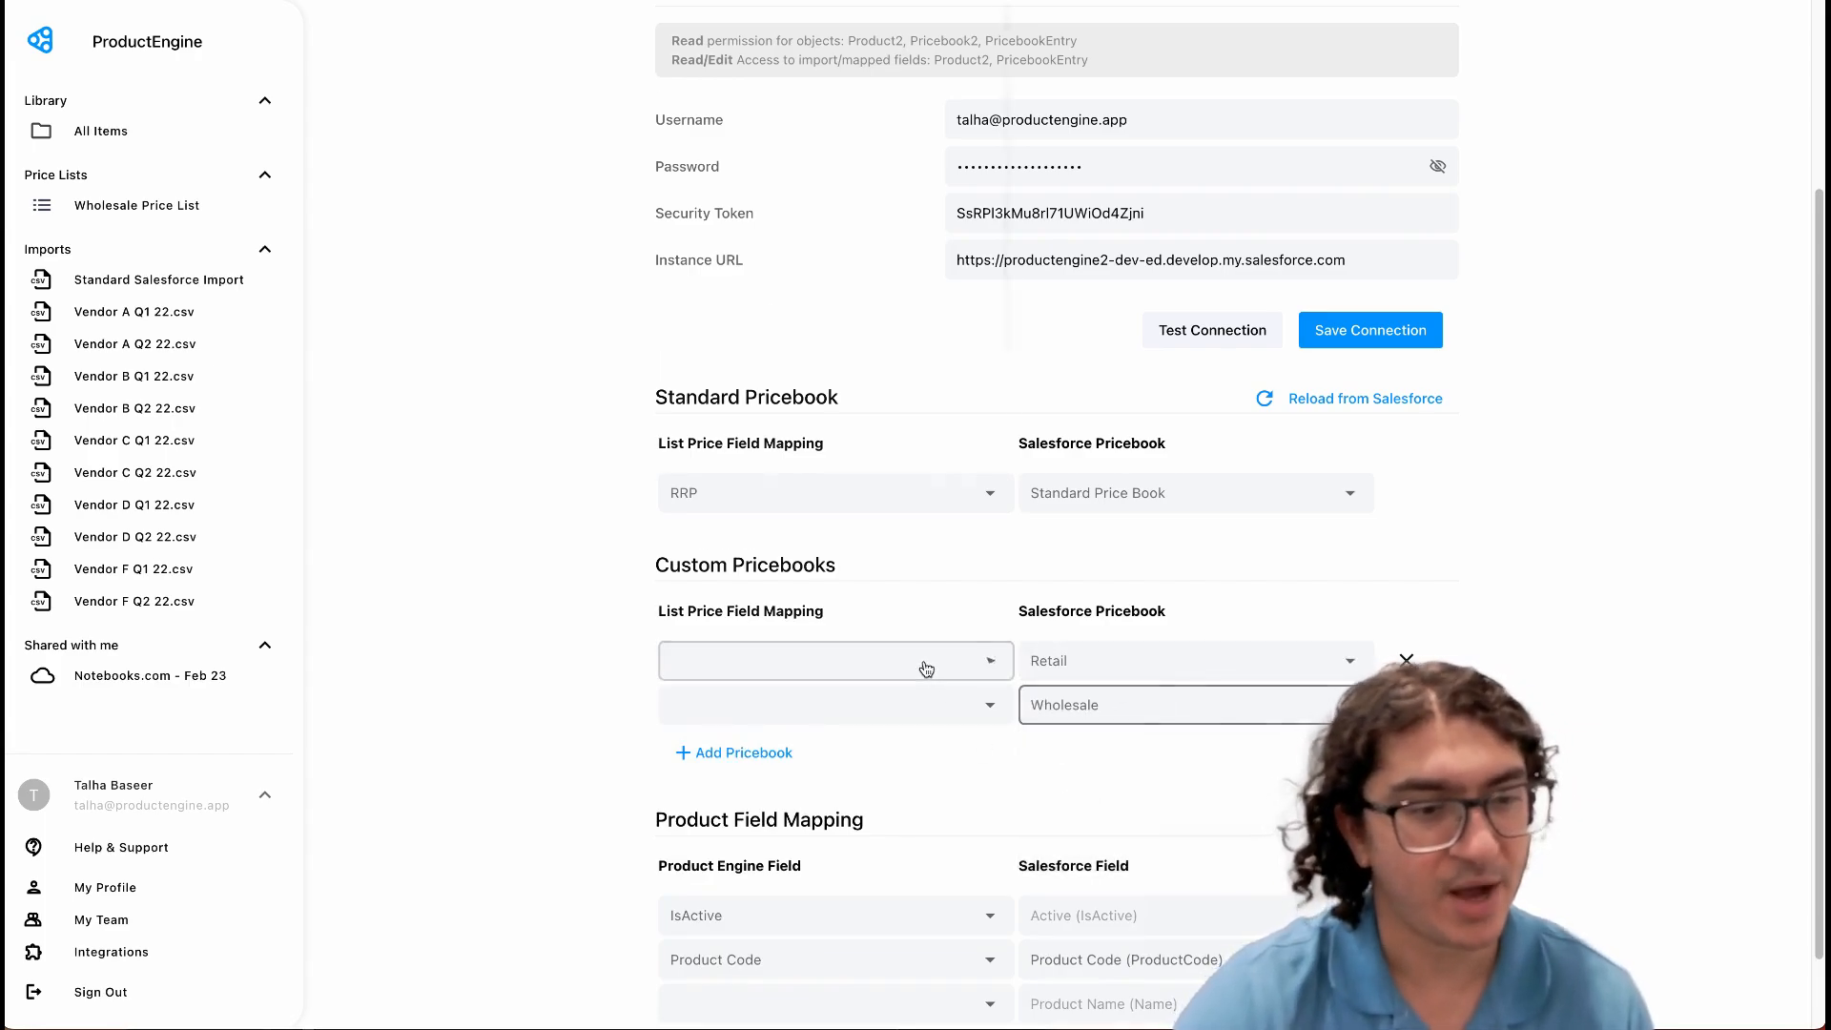
# - Map Retail List Price to the Retail pricebook and Wholesale List Price to the Wholesale pricebook
pyautogui.click(924, 667)
pyautogui.click(754, 653)
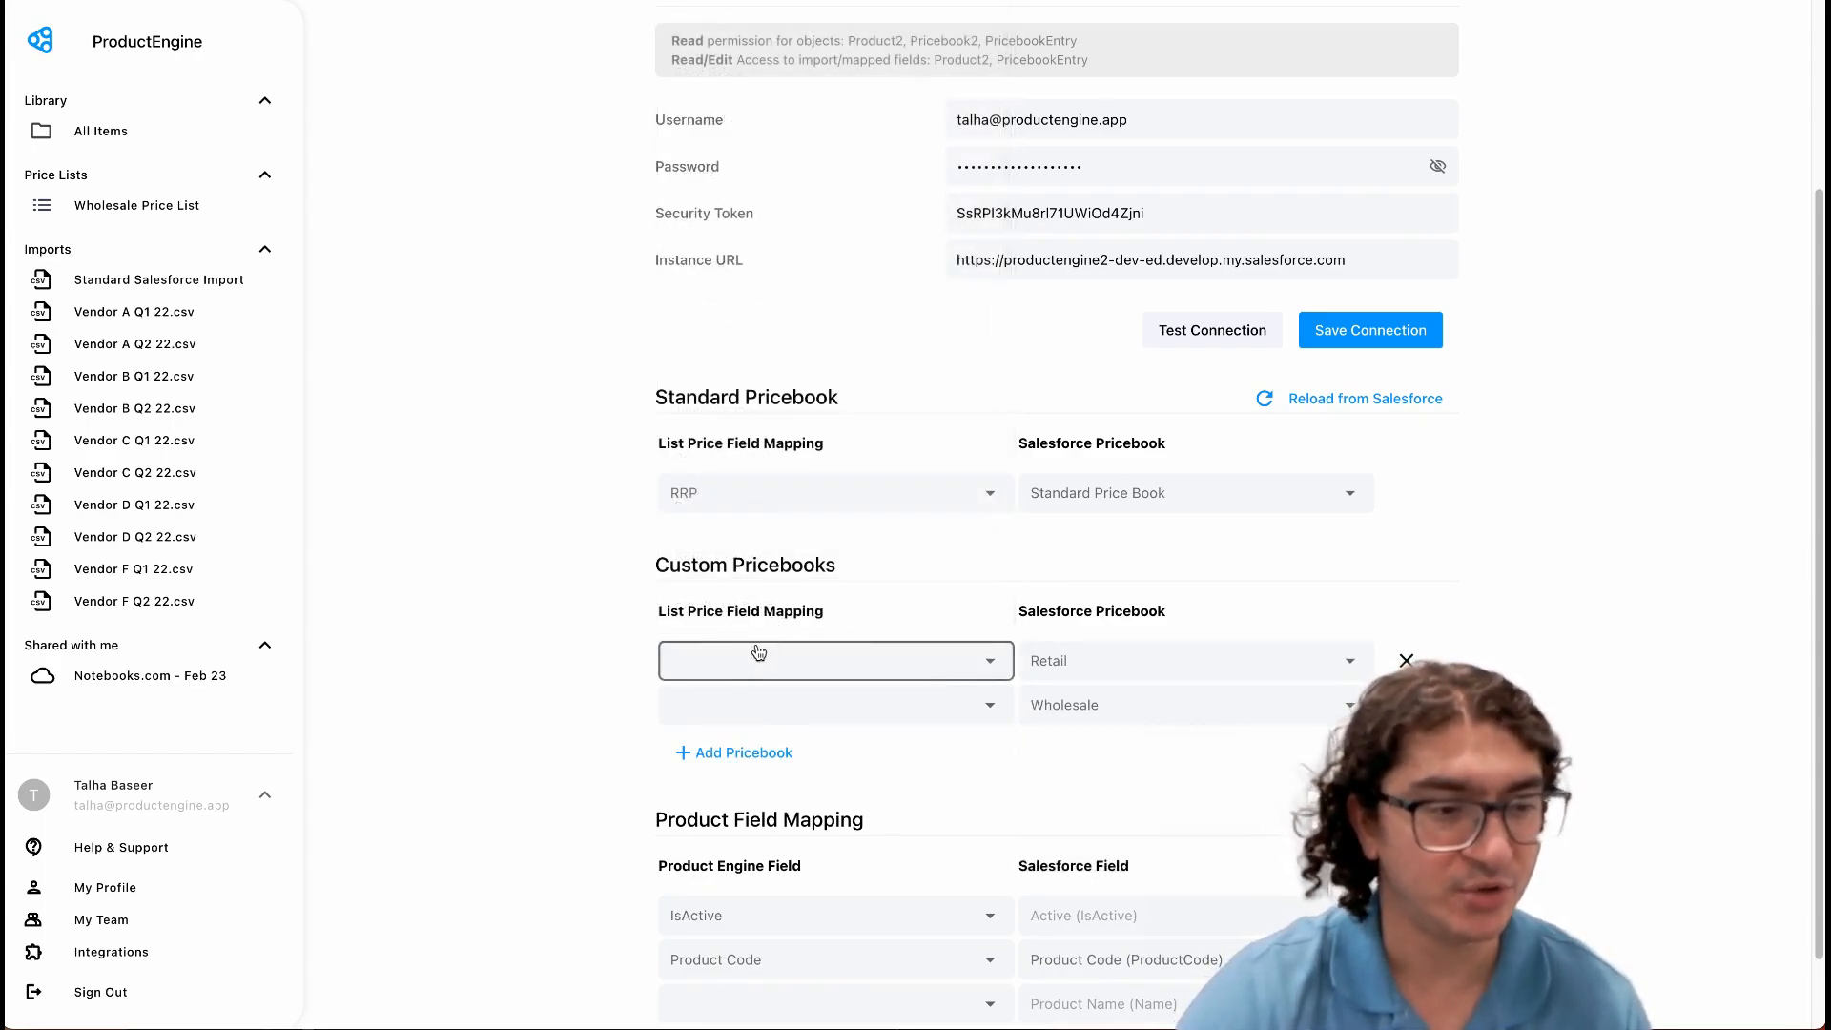
pyautogui.click(758, 652)
pyautogui.click(760, 602)
pyautogui.click(756, 704)
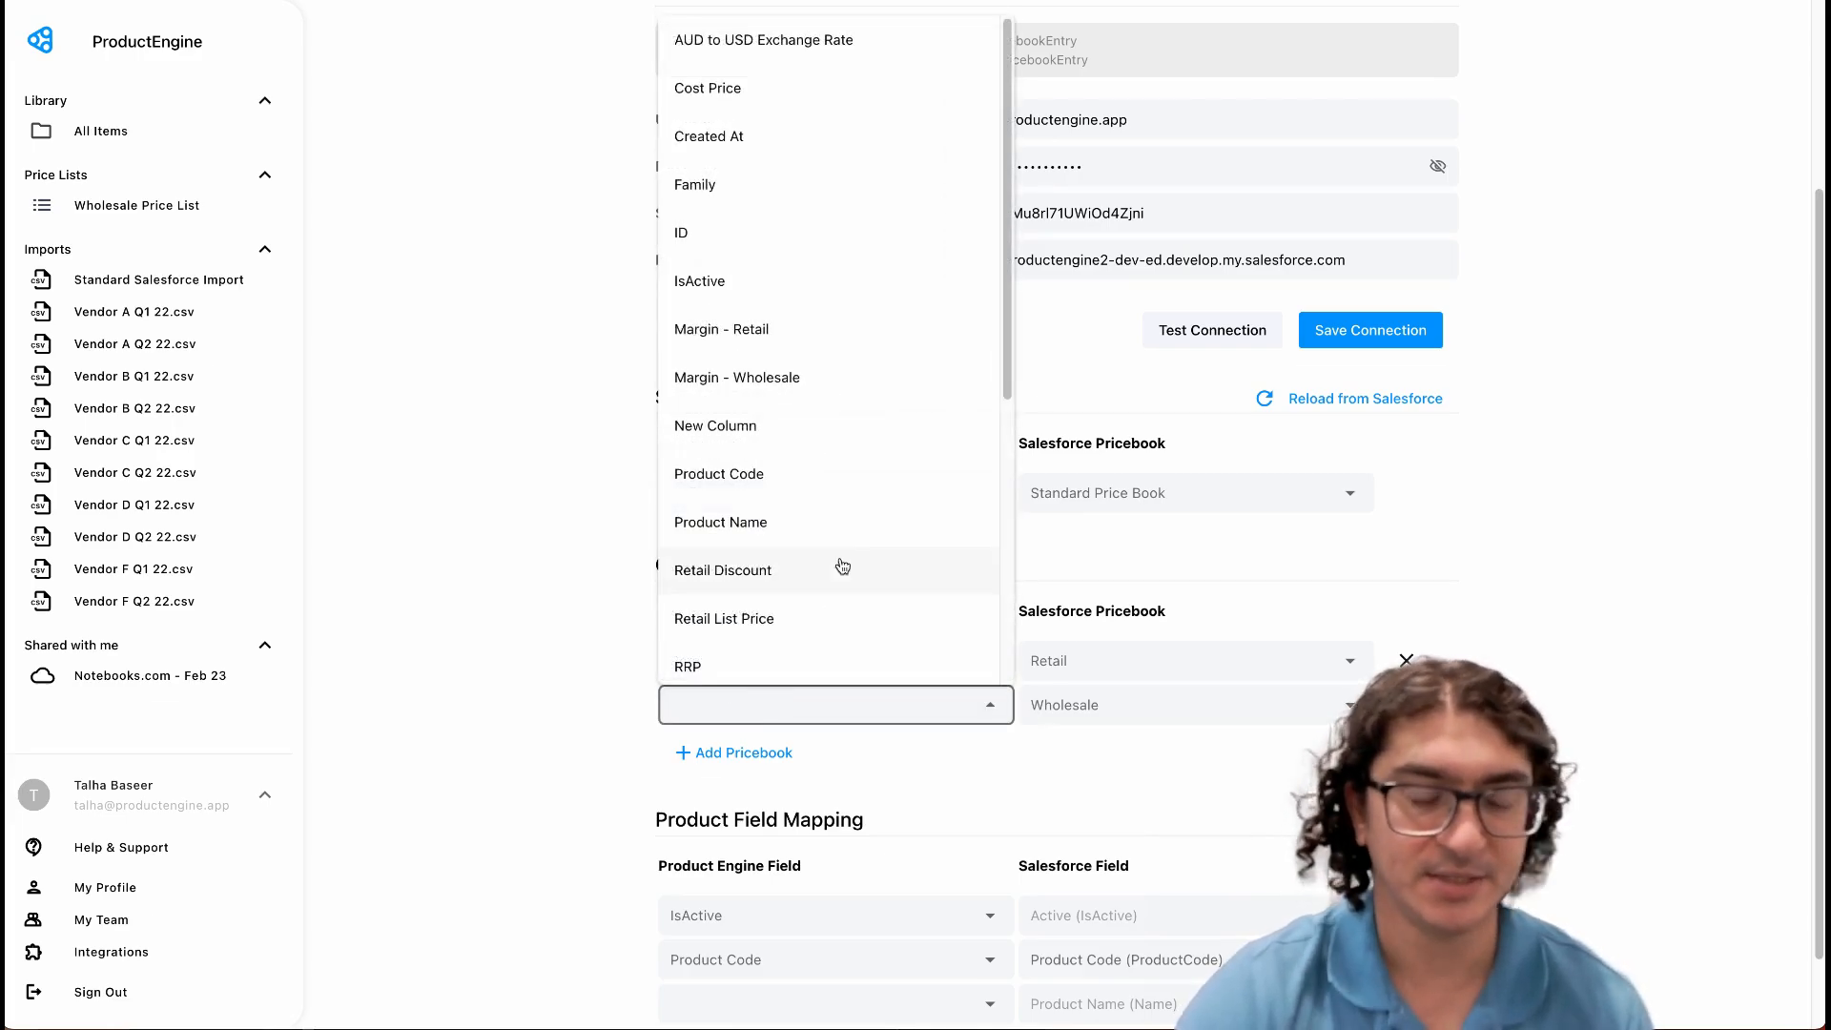
pyautogui.scroll(-5, 842, 566)
pyautogui.click(789, 654)
# - Map the library's Product Name field to Salesforce's Product Name (Name) and save the connection
pyautogui.scroll(-1, 658, 629)
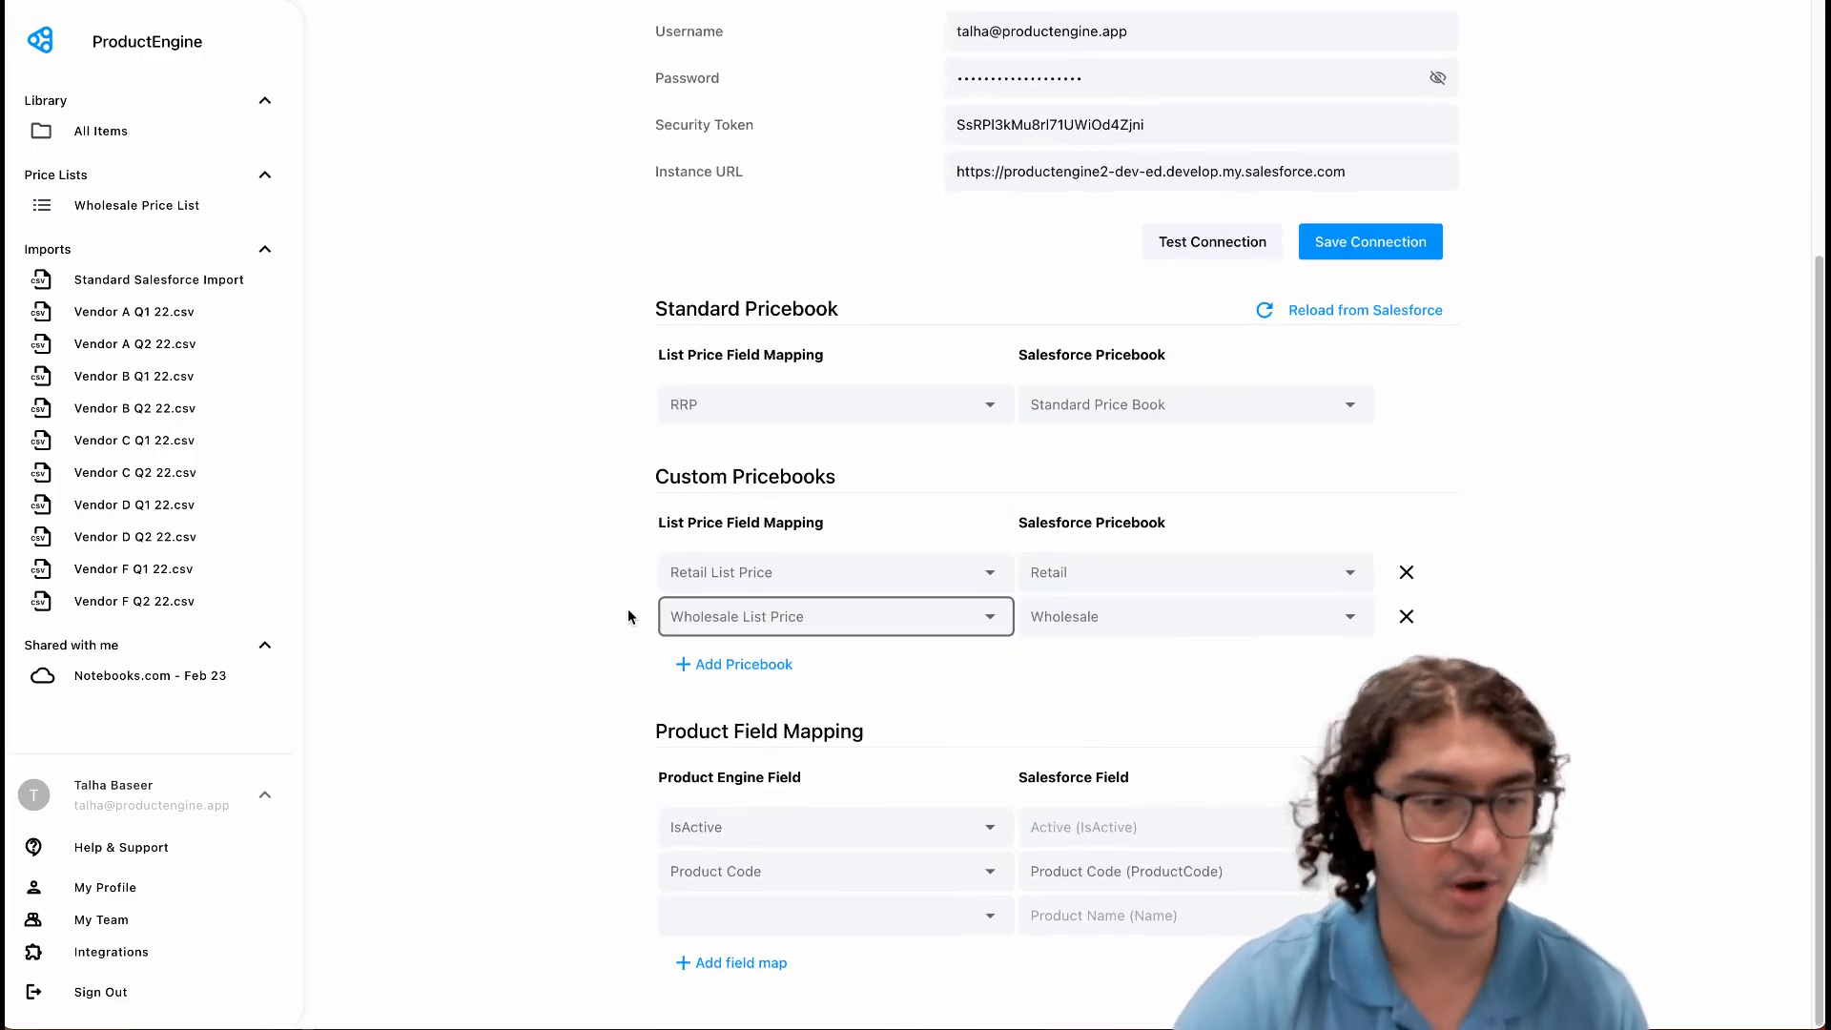
pyautogui.click(804, 914)
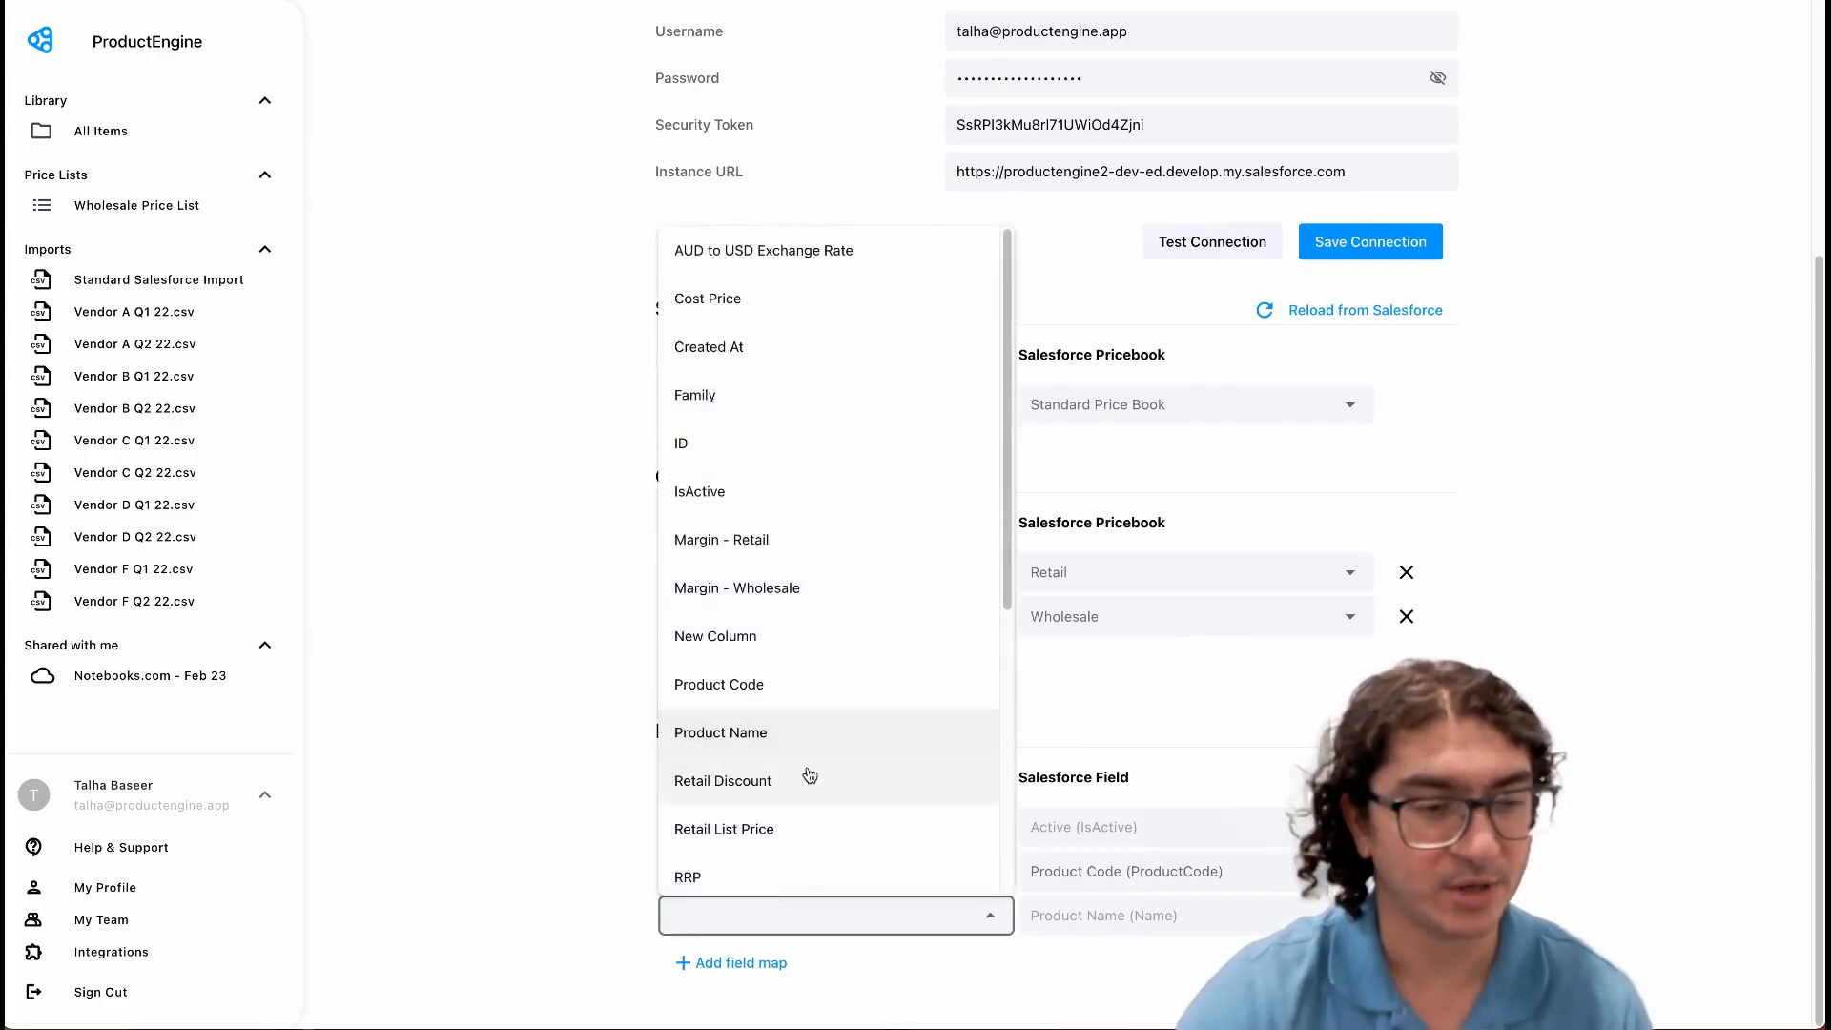
pyautogui.click(790, 736)
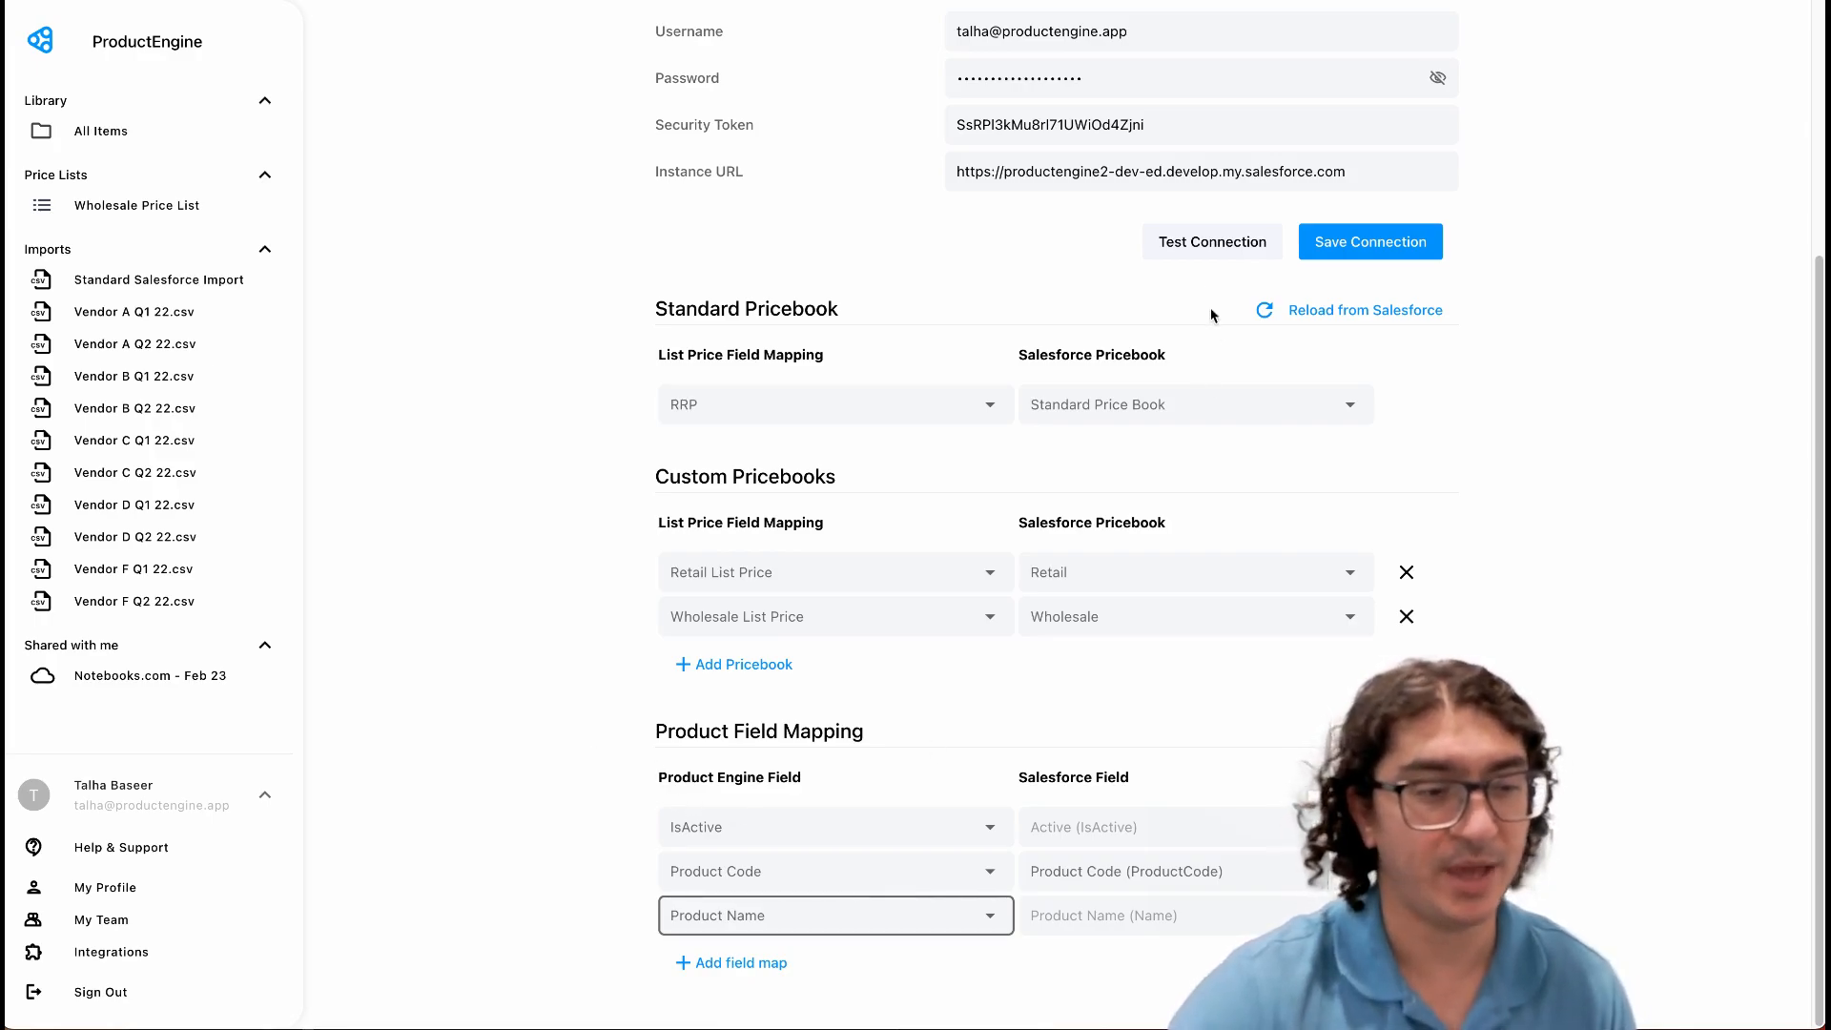
pyautogui.click(1364, 246)
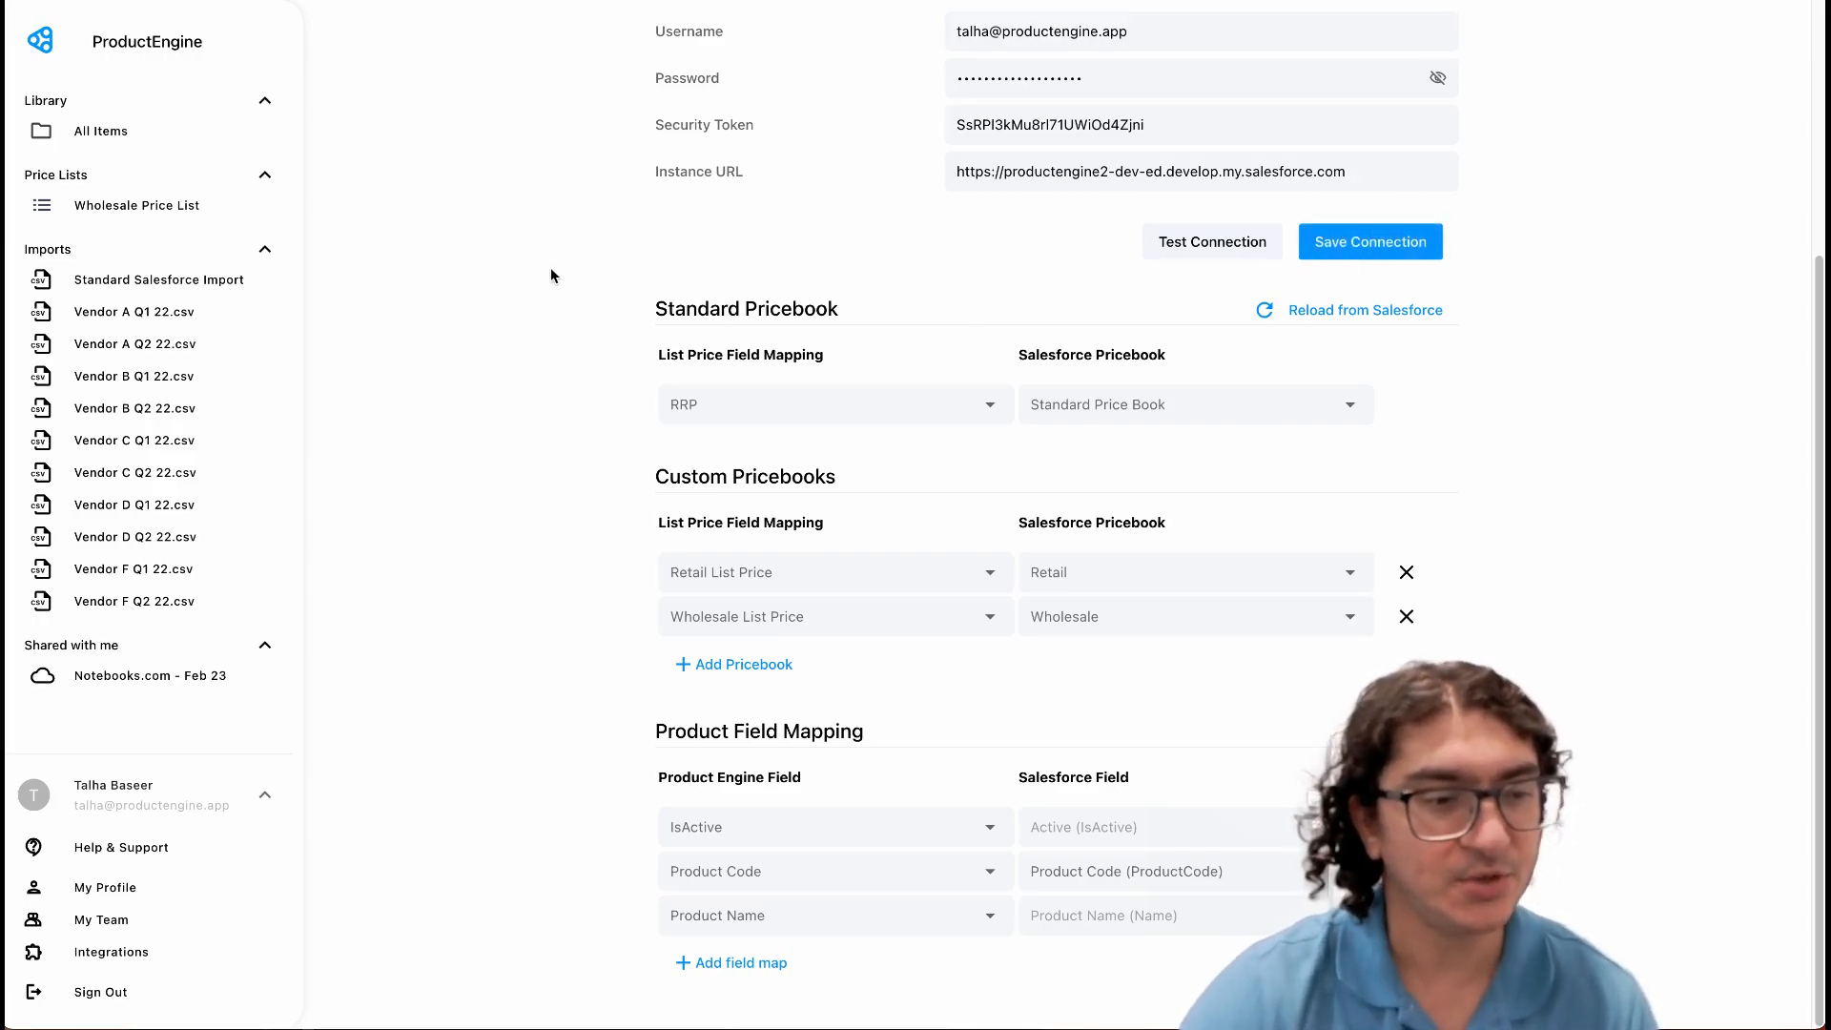
# - Select all items in the library and start a new price list from them named Retail Price List
pyautogui.click(171, 141)
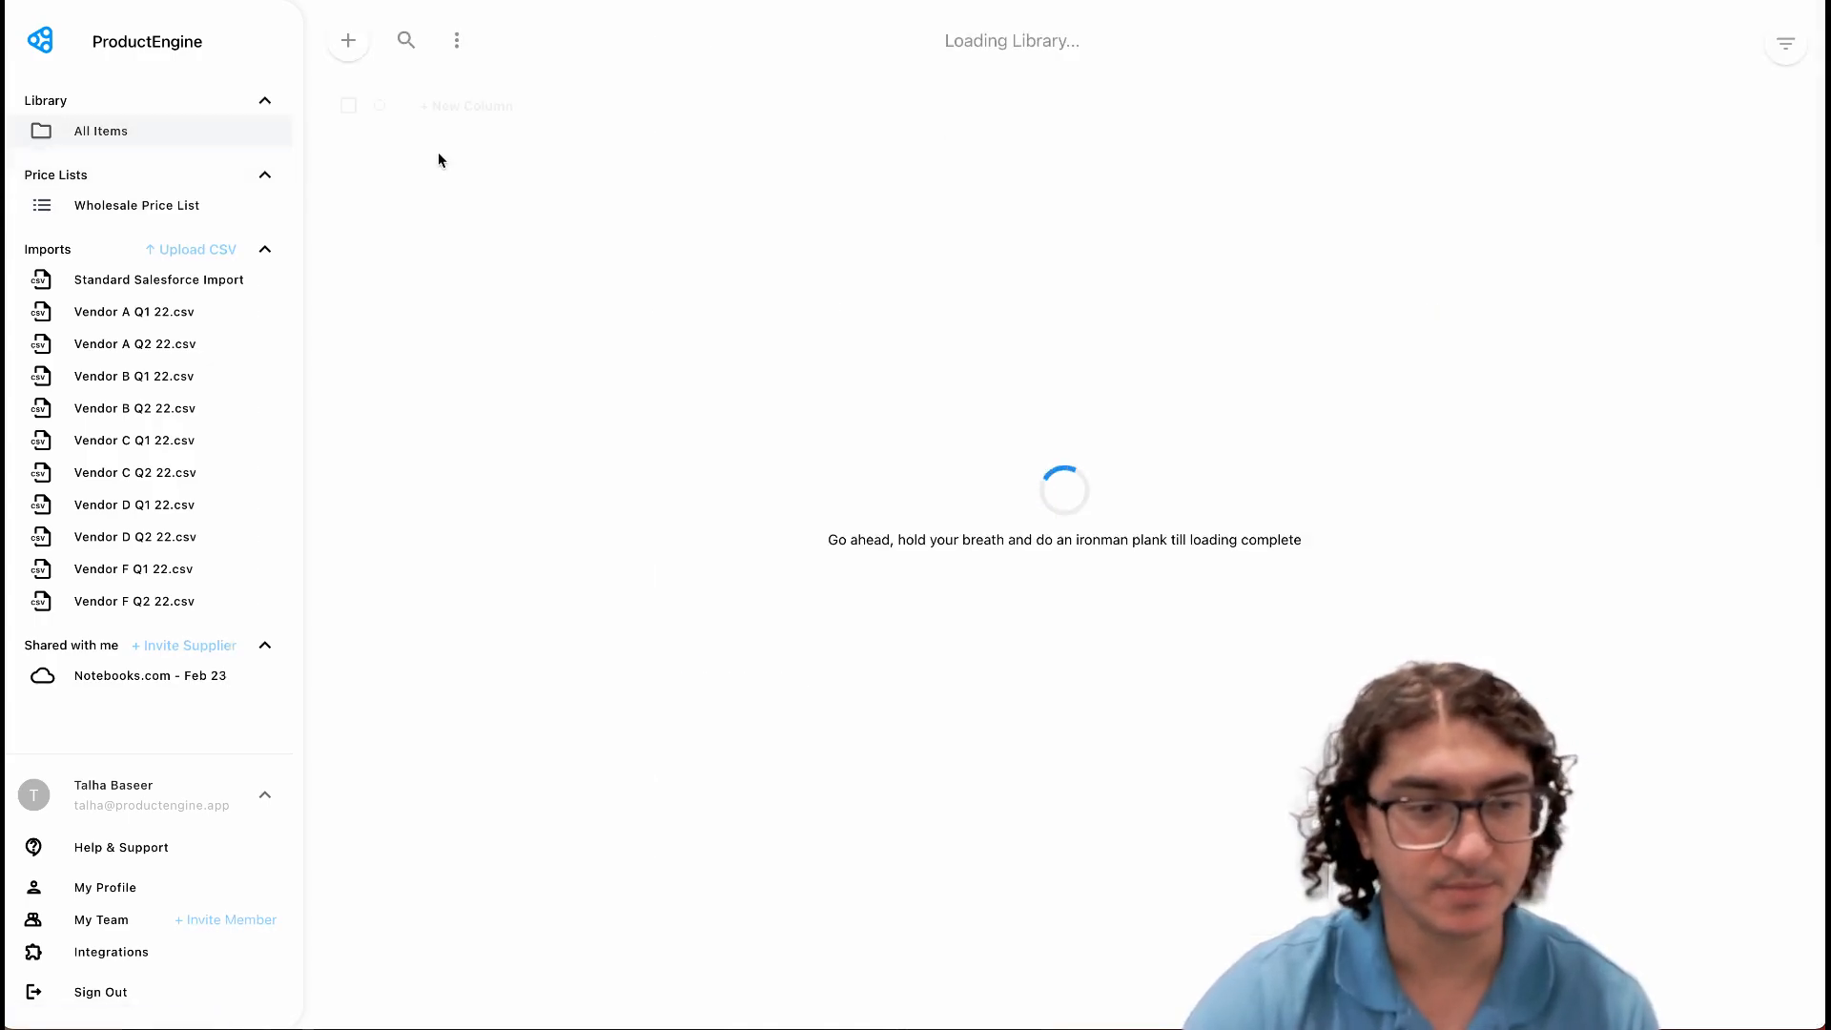
pyautogui.click(349, 105)
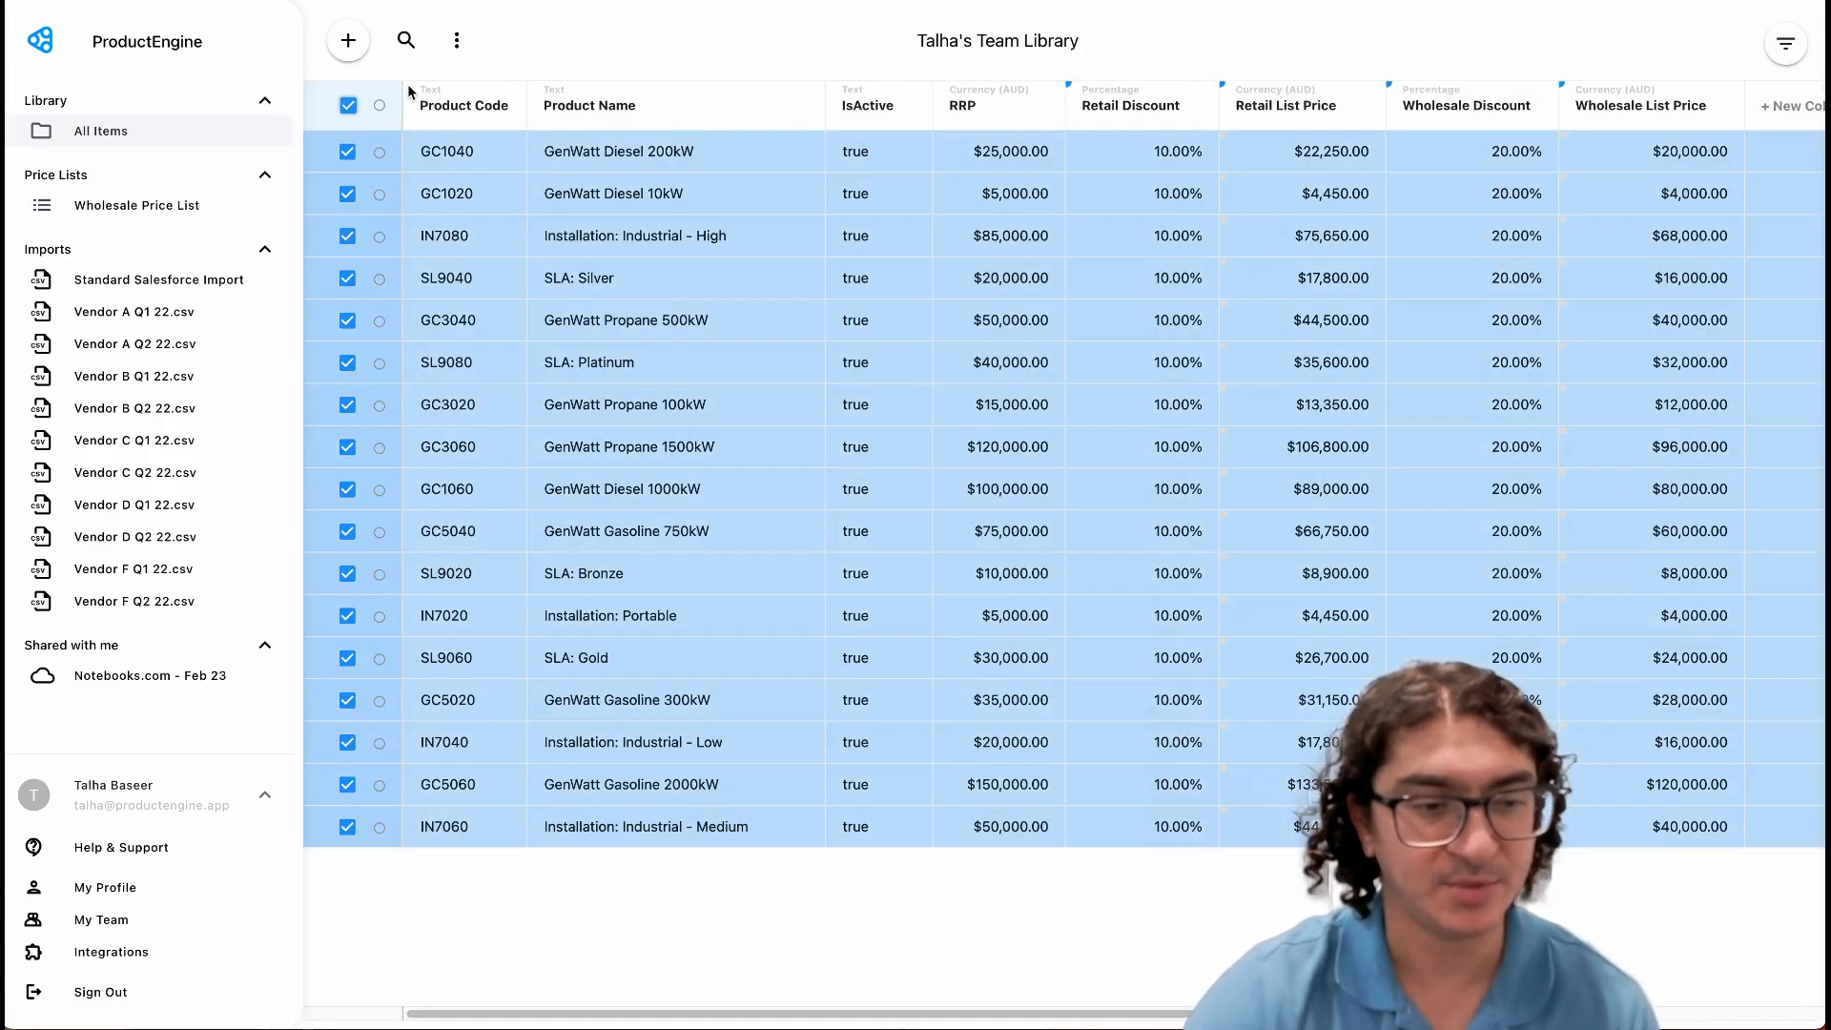
pyautogui.click(456, 41)
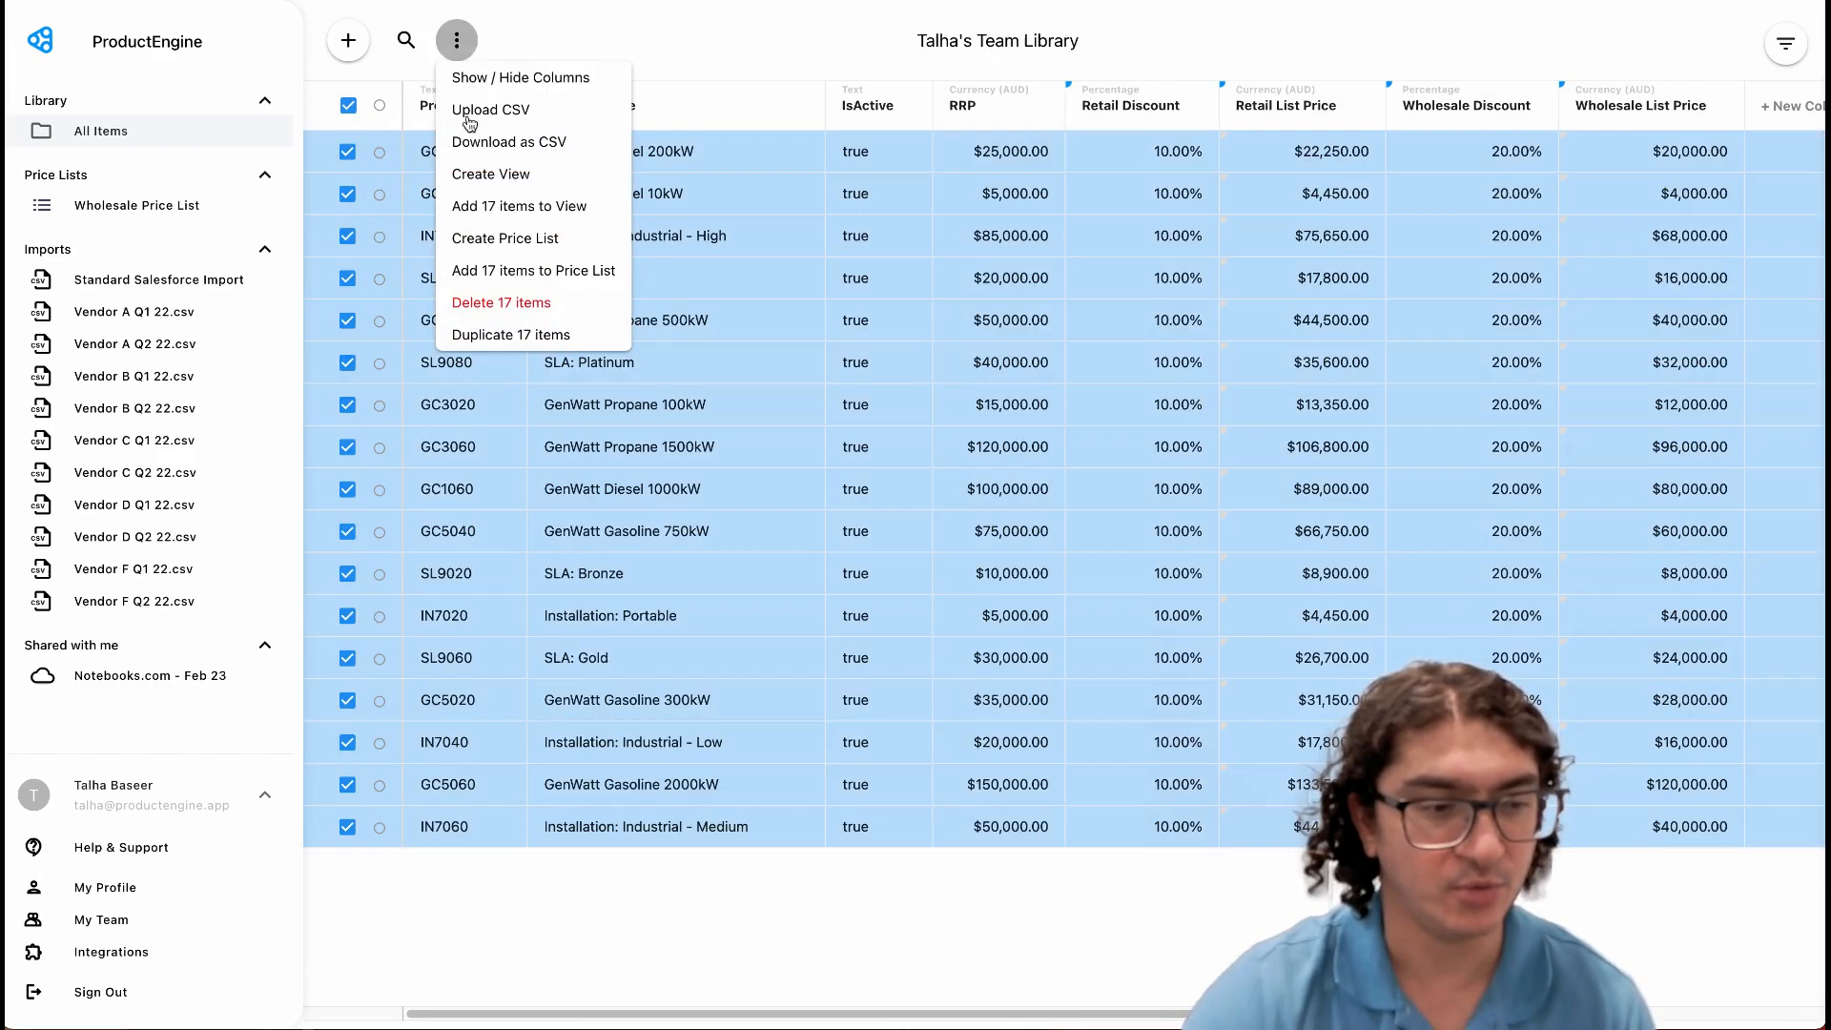
pyautogui.click(504, 238)
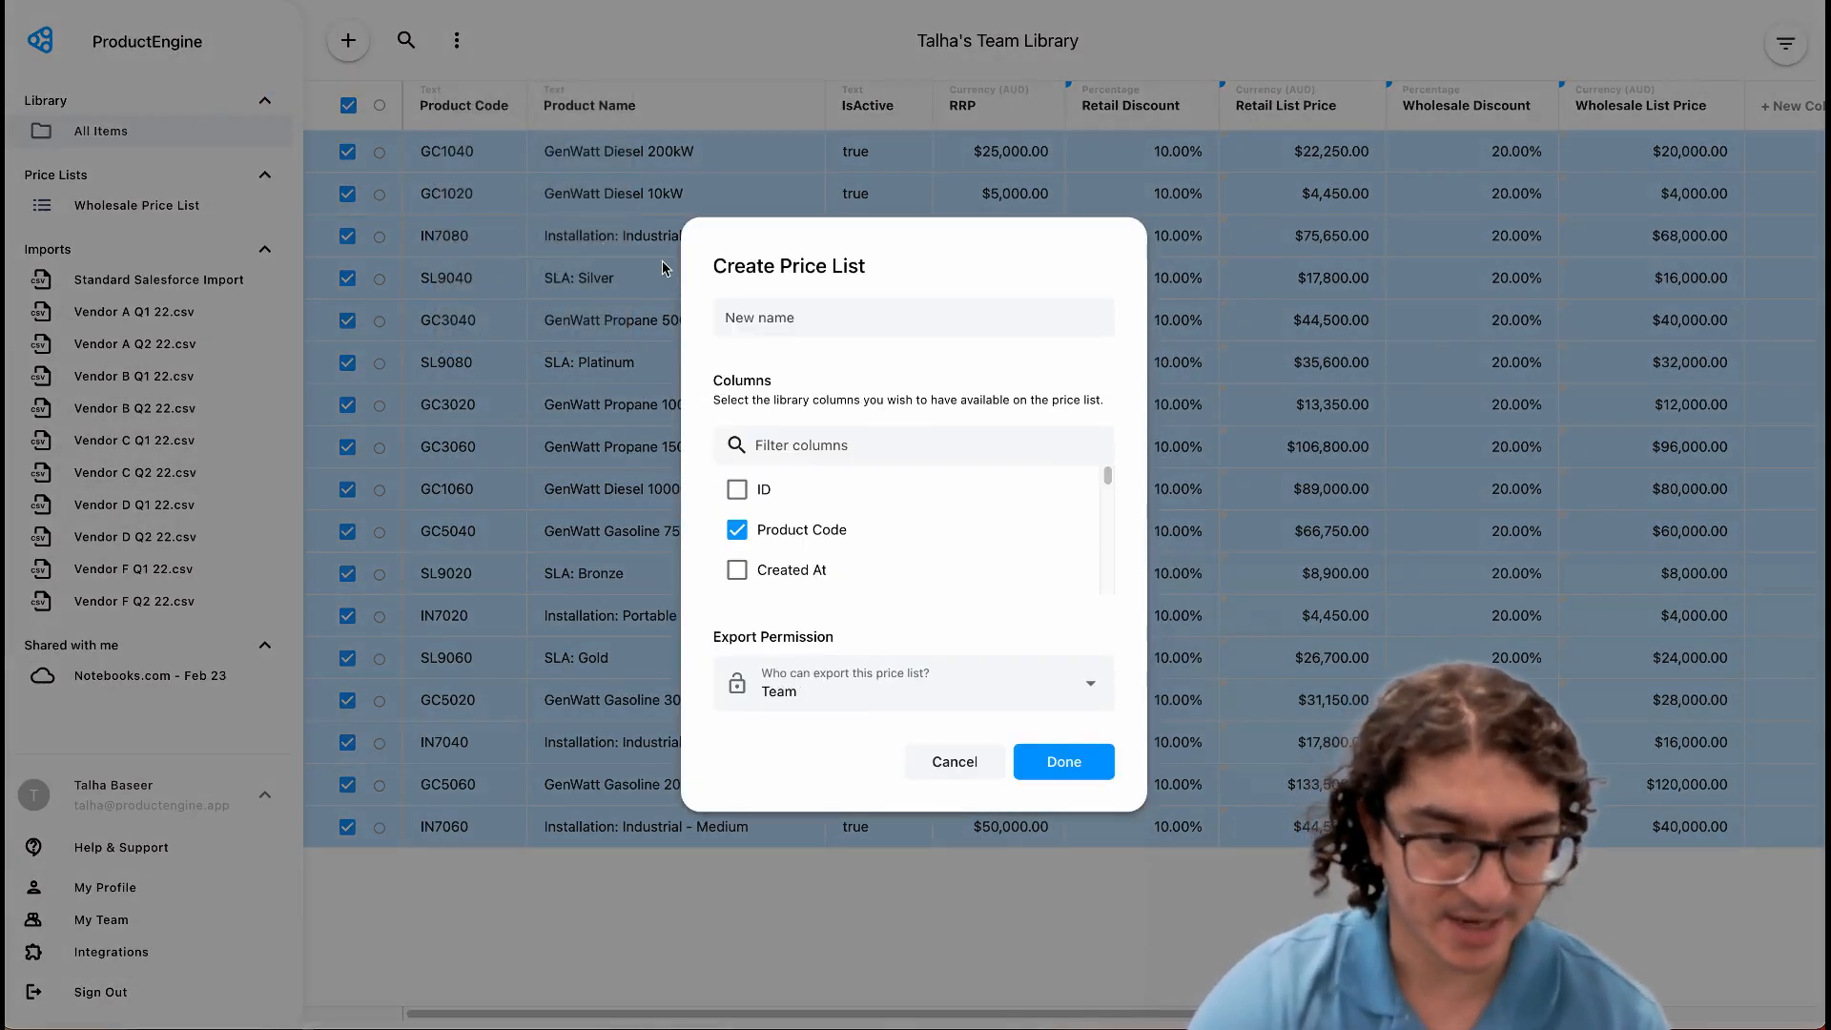
pyautogui.write('Retail Price List')
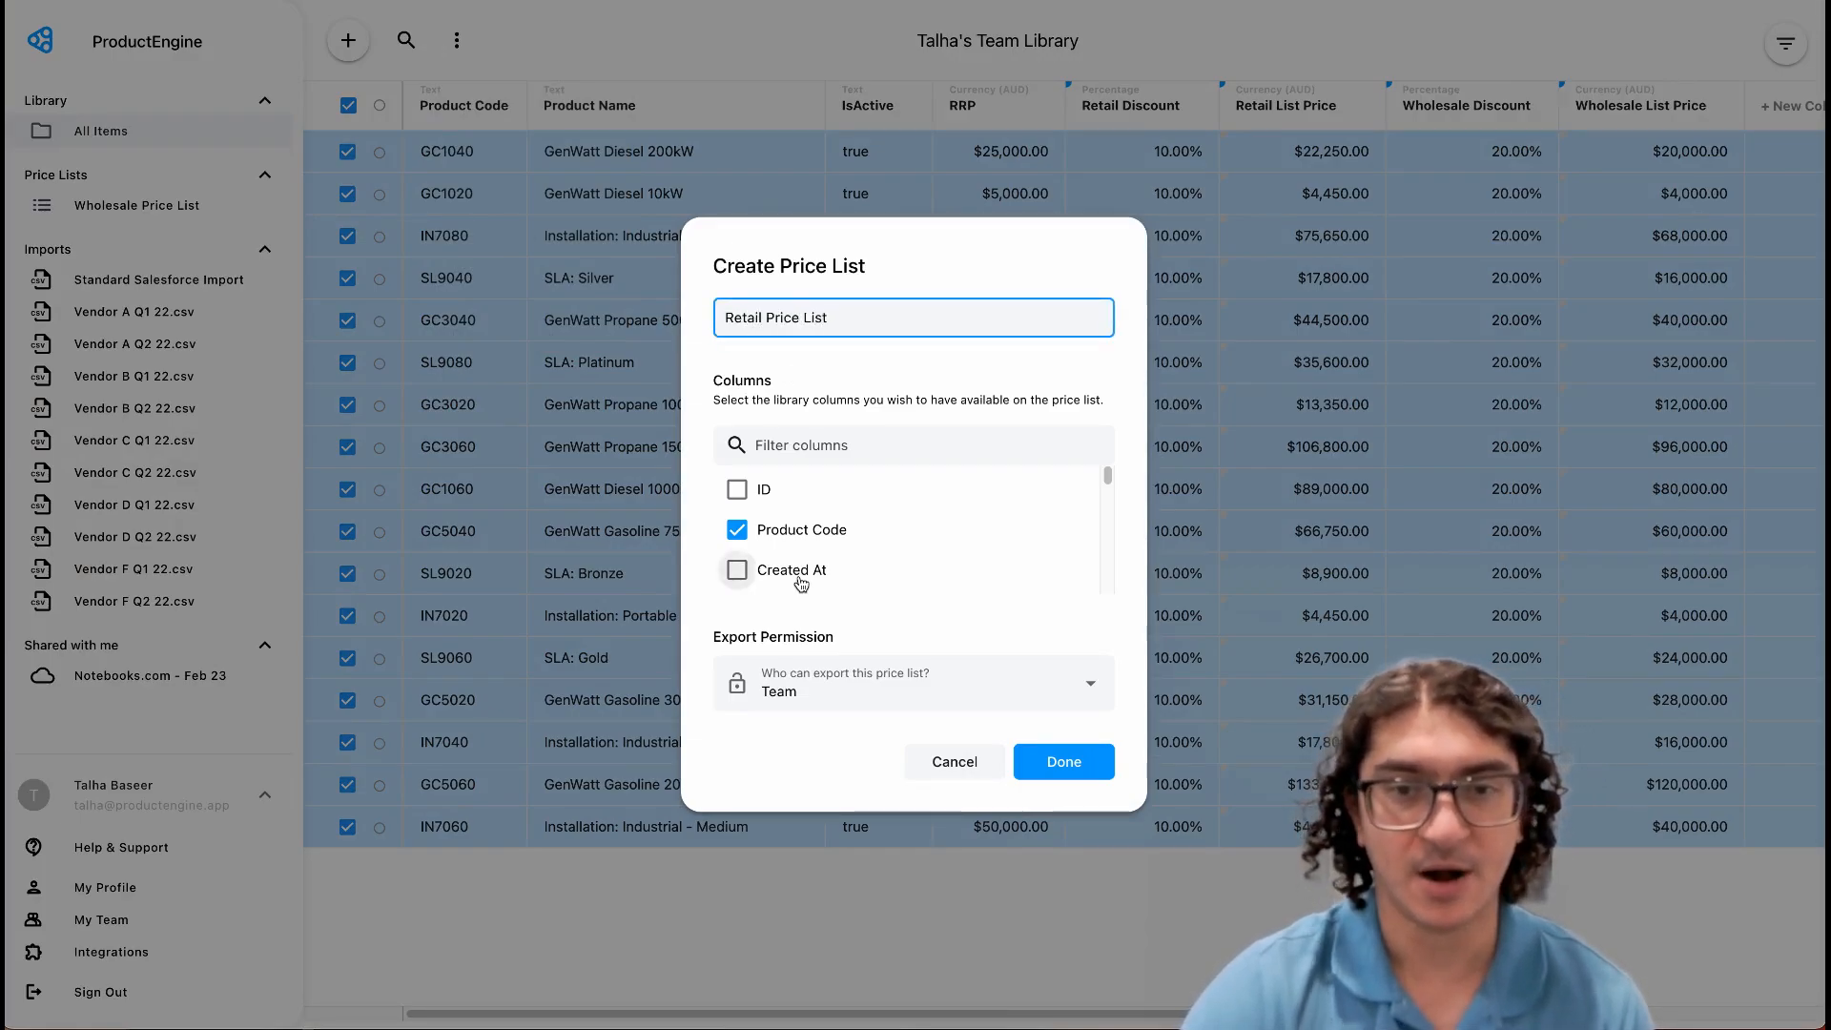
# - Exclude the Retail Discount, Wholesale Discount and Wholesale List Price columns and create the price list
pyautogui.scroll(-5, 806, 572)
pyautogui.scroll(-6, 806, 567)
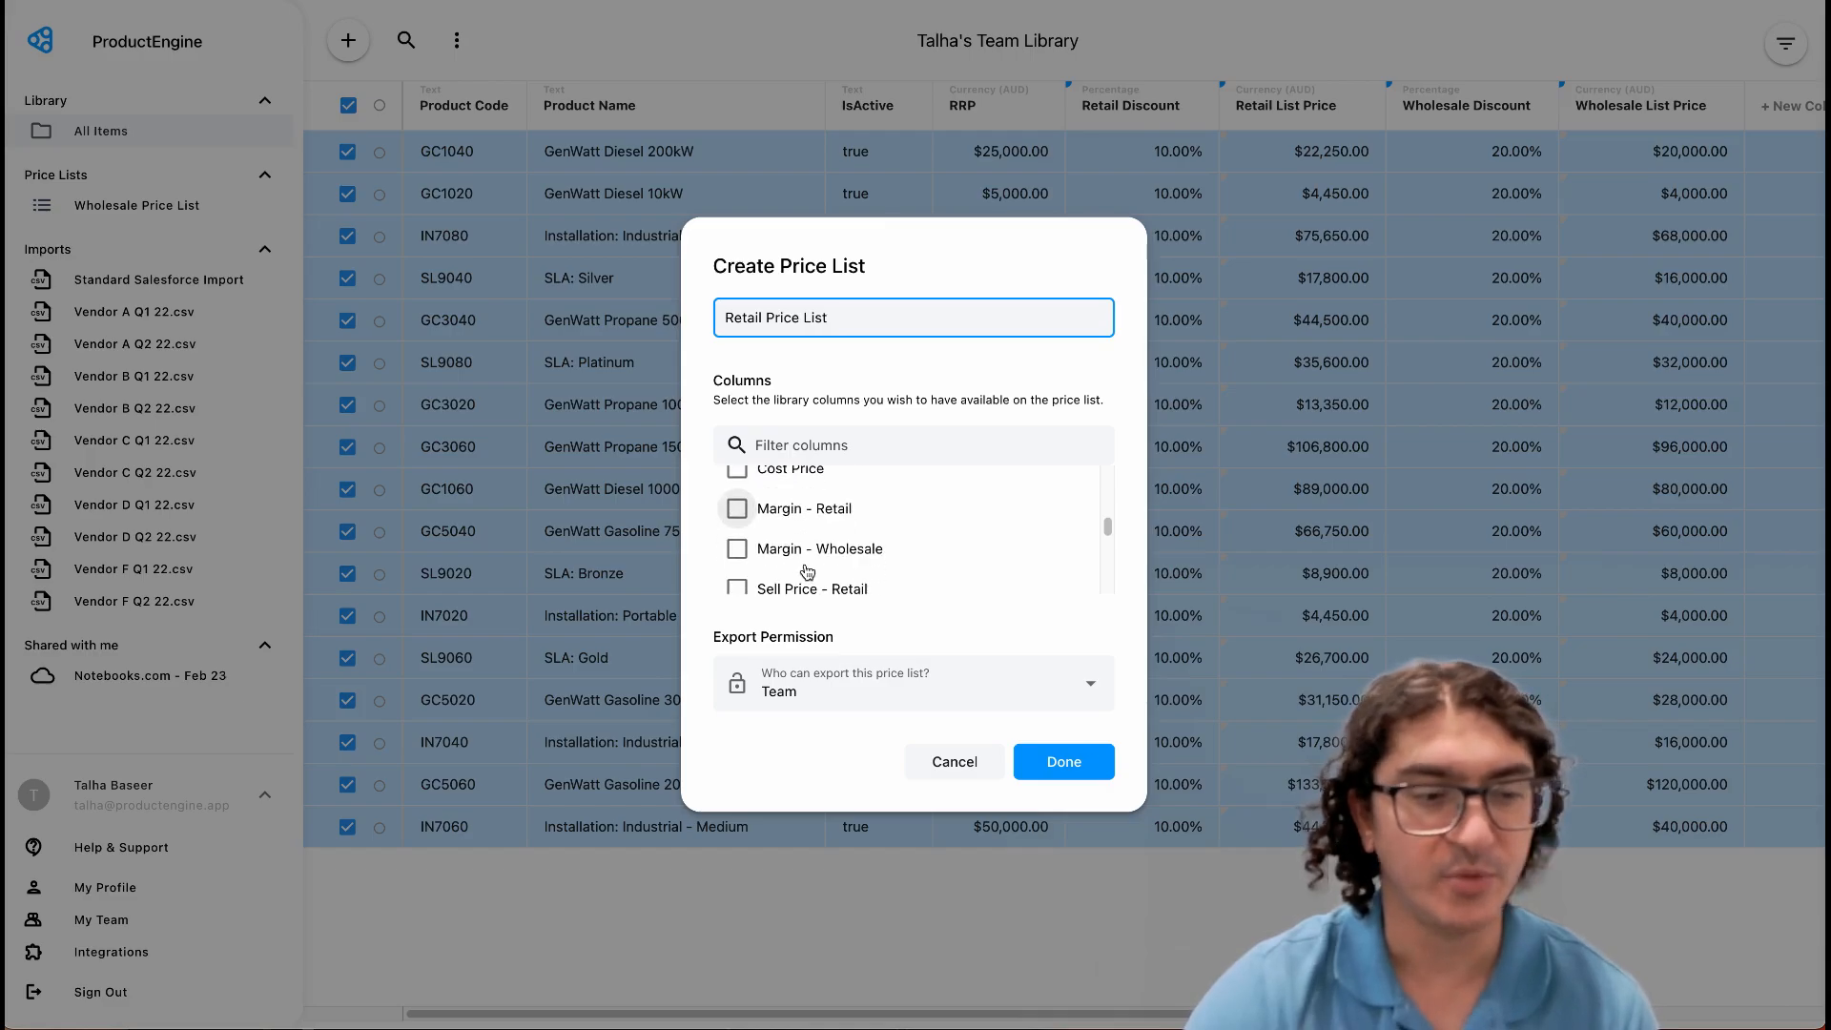
pyautogui.scroll(1, 802, 556)
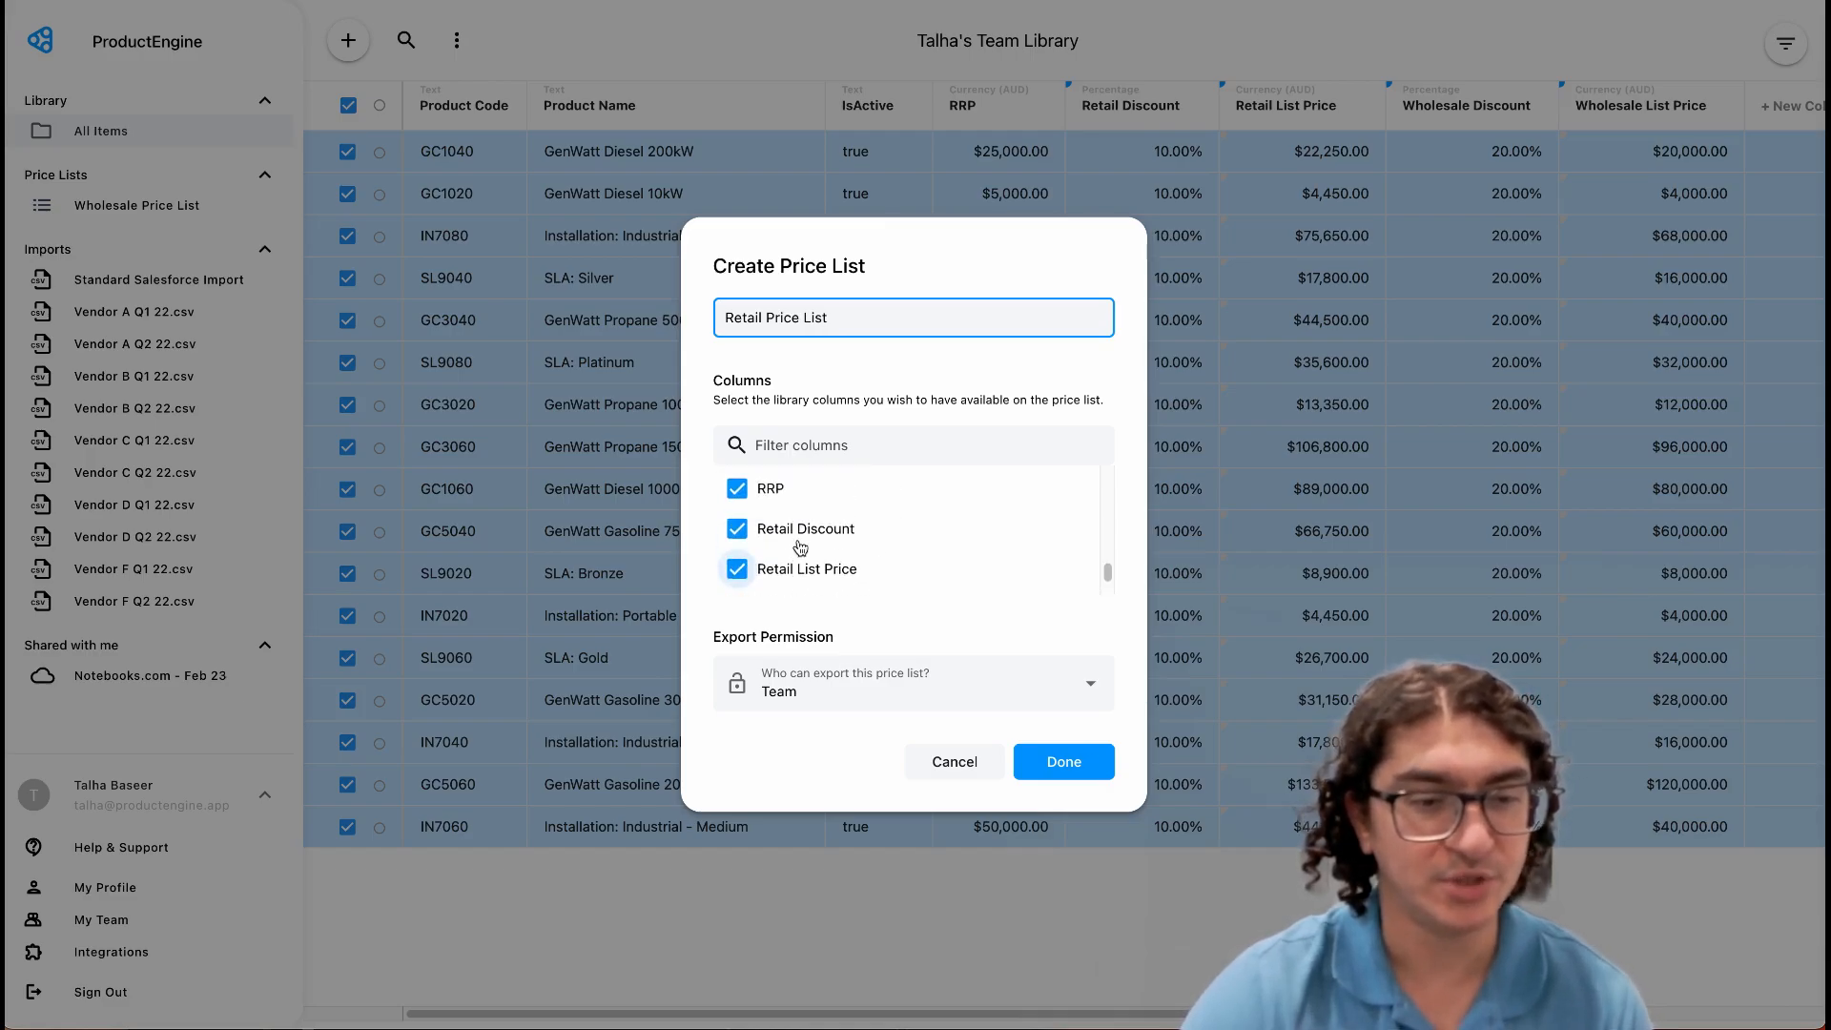
pyautogui.click(801, 542)
pyautogui.scroll(-2, 806, 538)
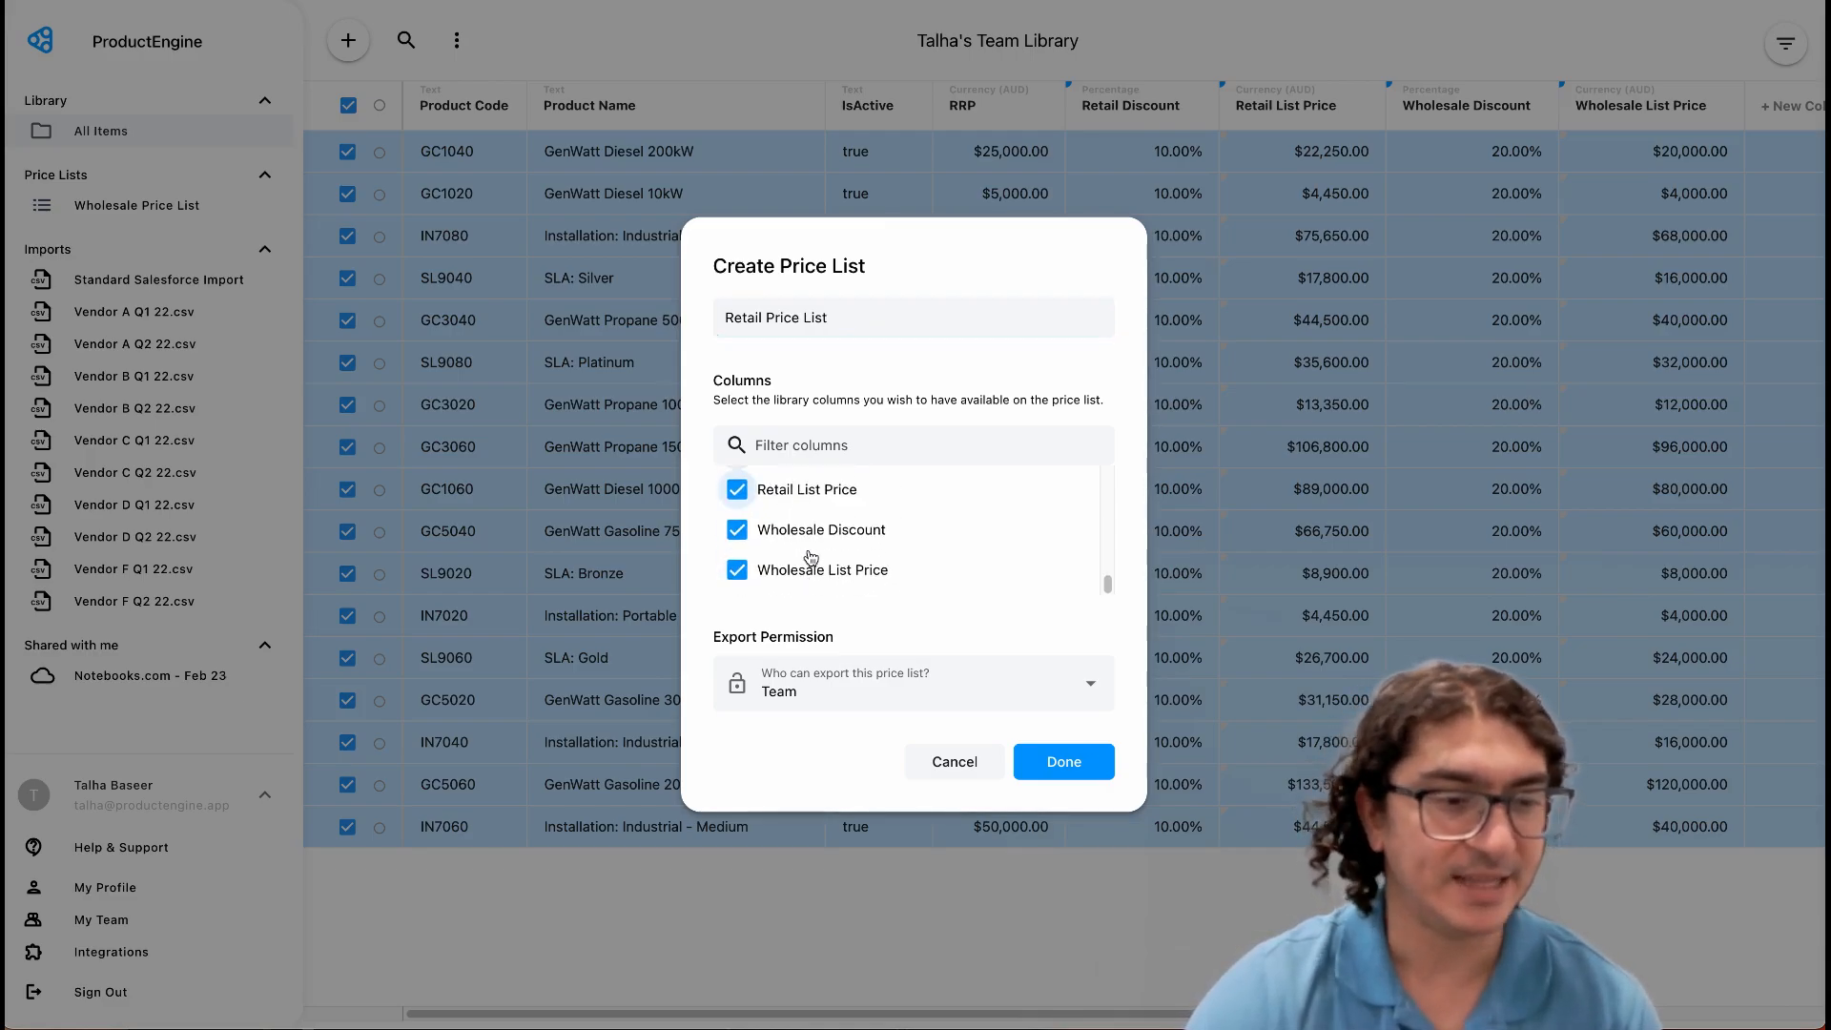
pyautogui.click(808, 534)
pyautogui.click(833, 575)
pyautogui.click(1050, 761)
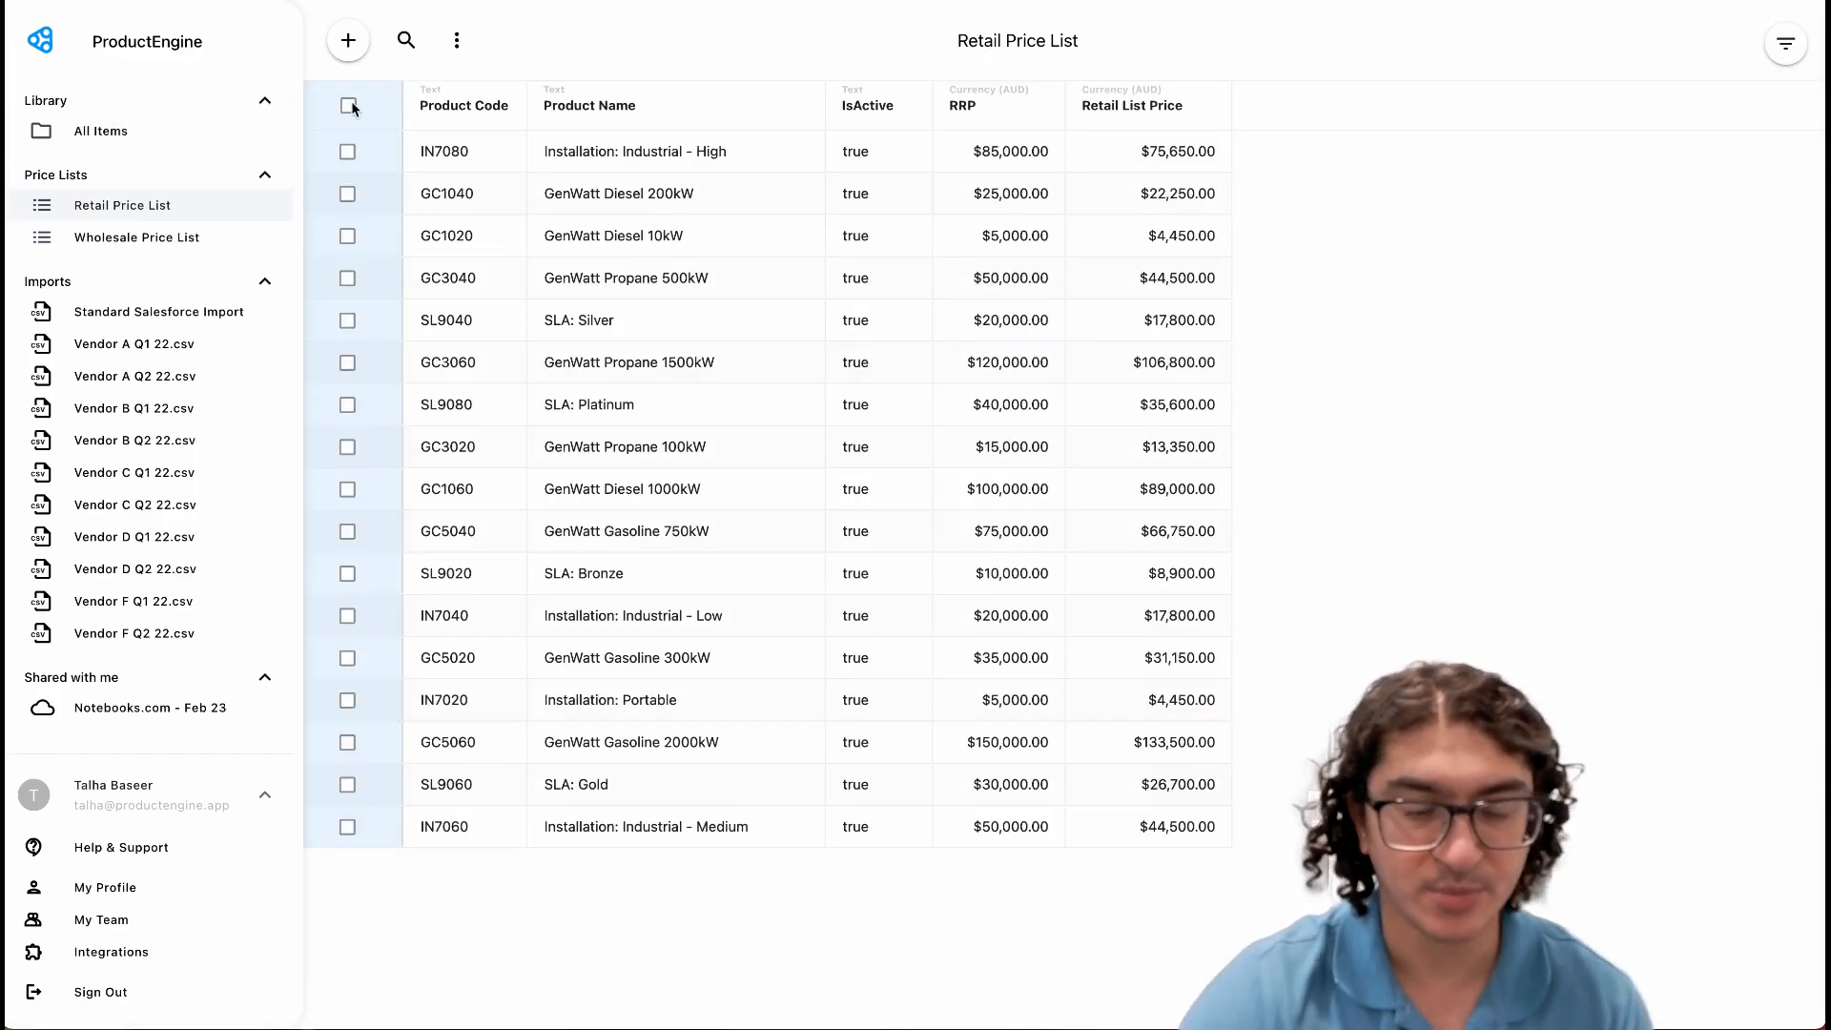
# - Publish all items of the Retail Price List to the second Standard Salesforce Publish integration
pyautogui.click(348, 106)
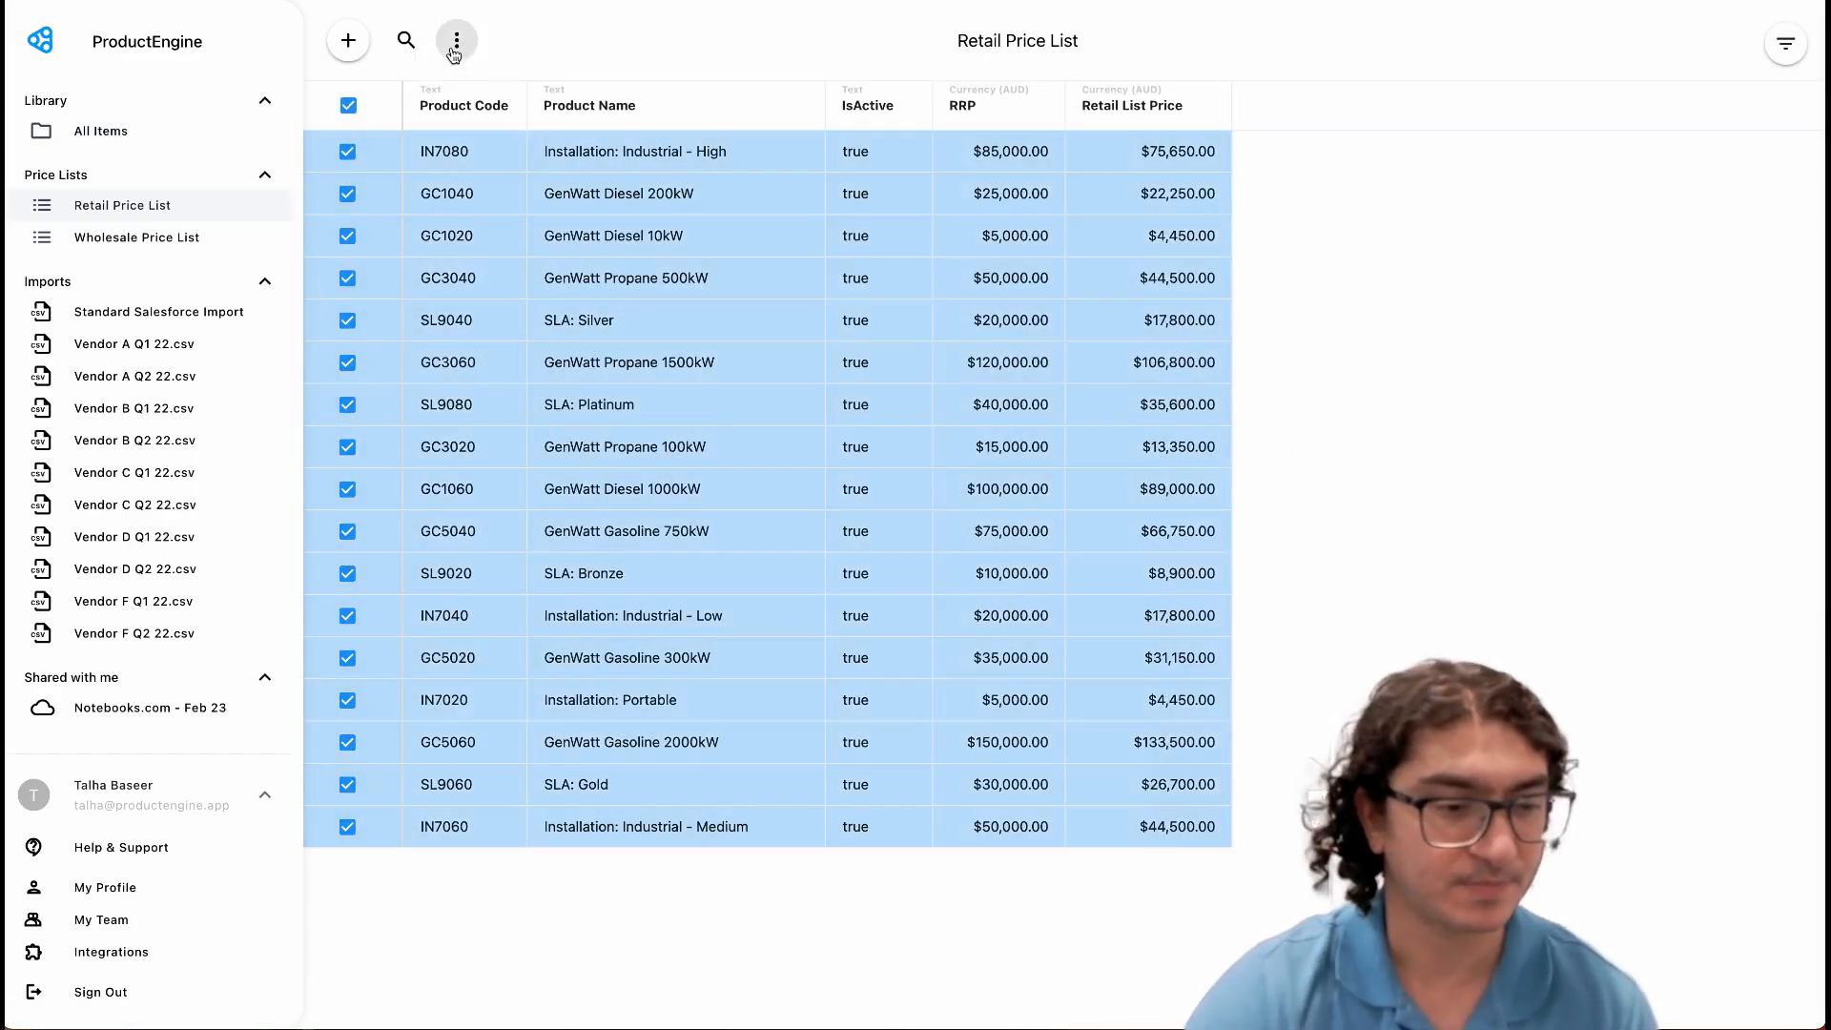
pyautogui.click(457, 40)
pyautogui.click(497, 206)
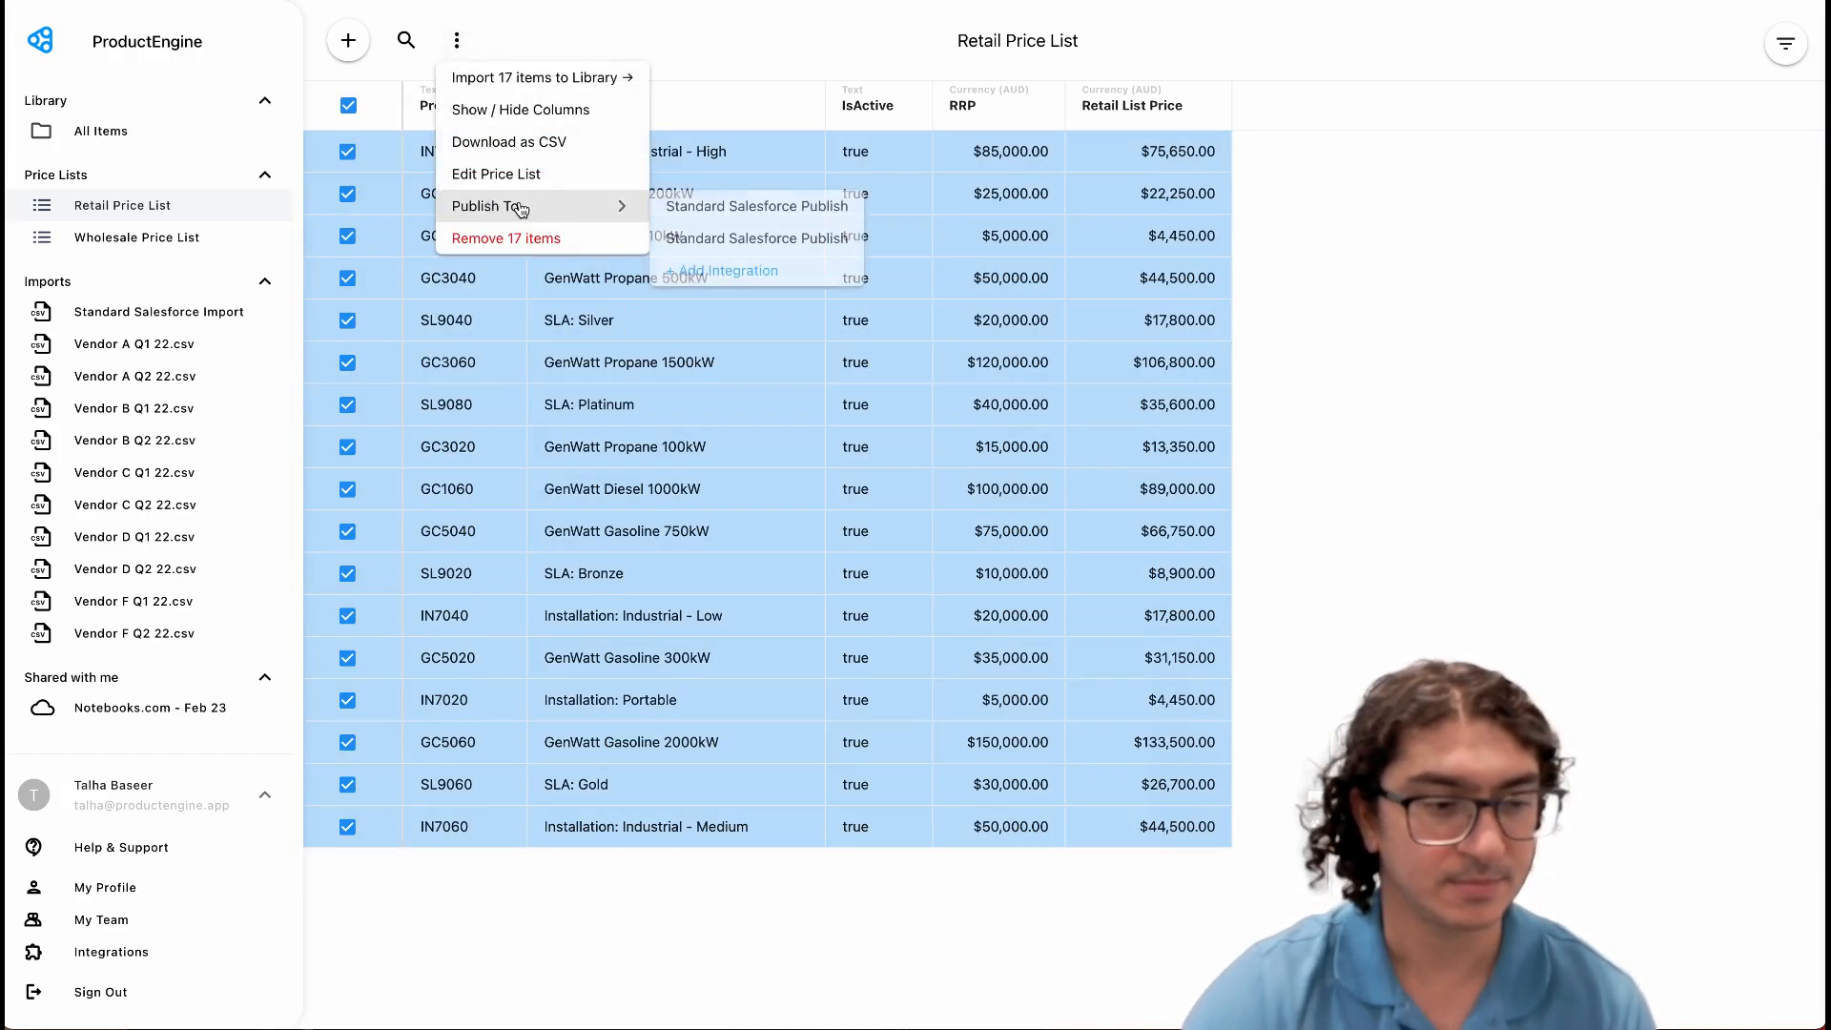
pyautogui.click(756, 239)
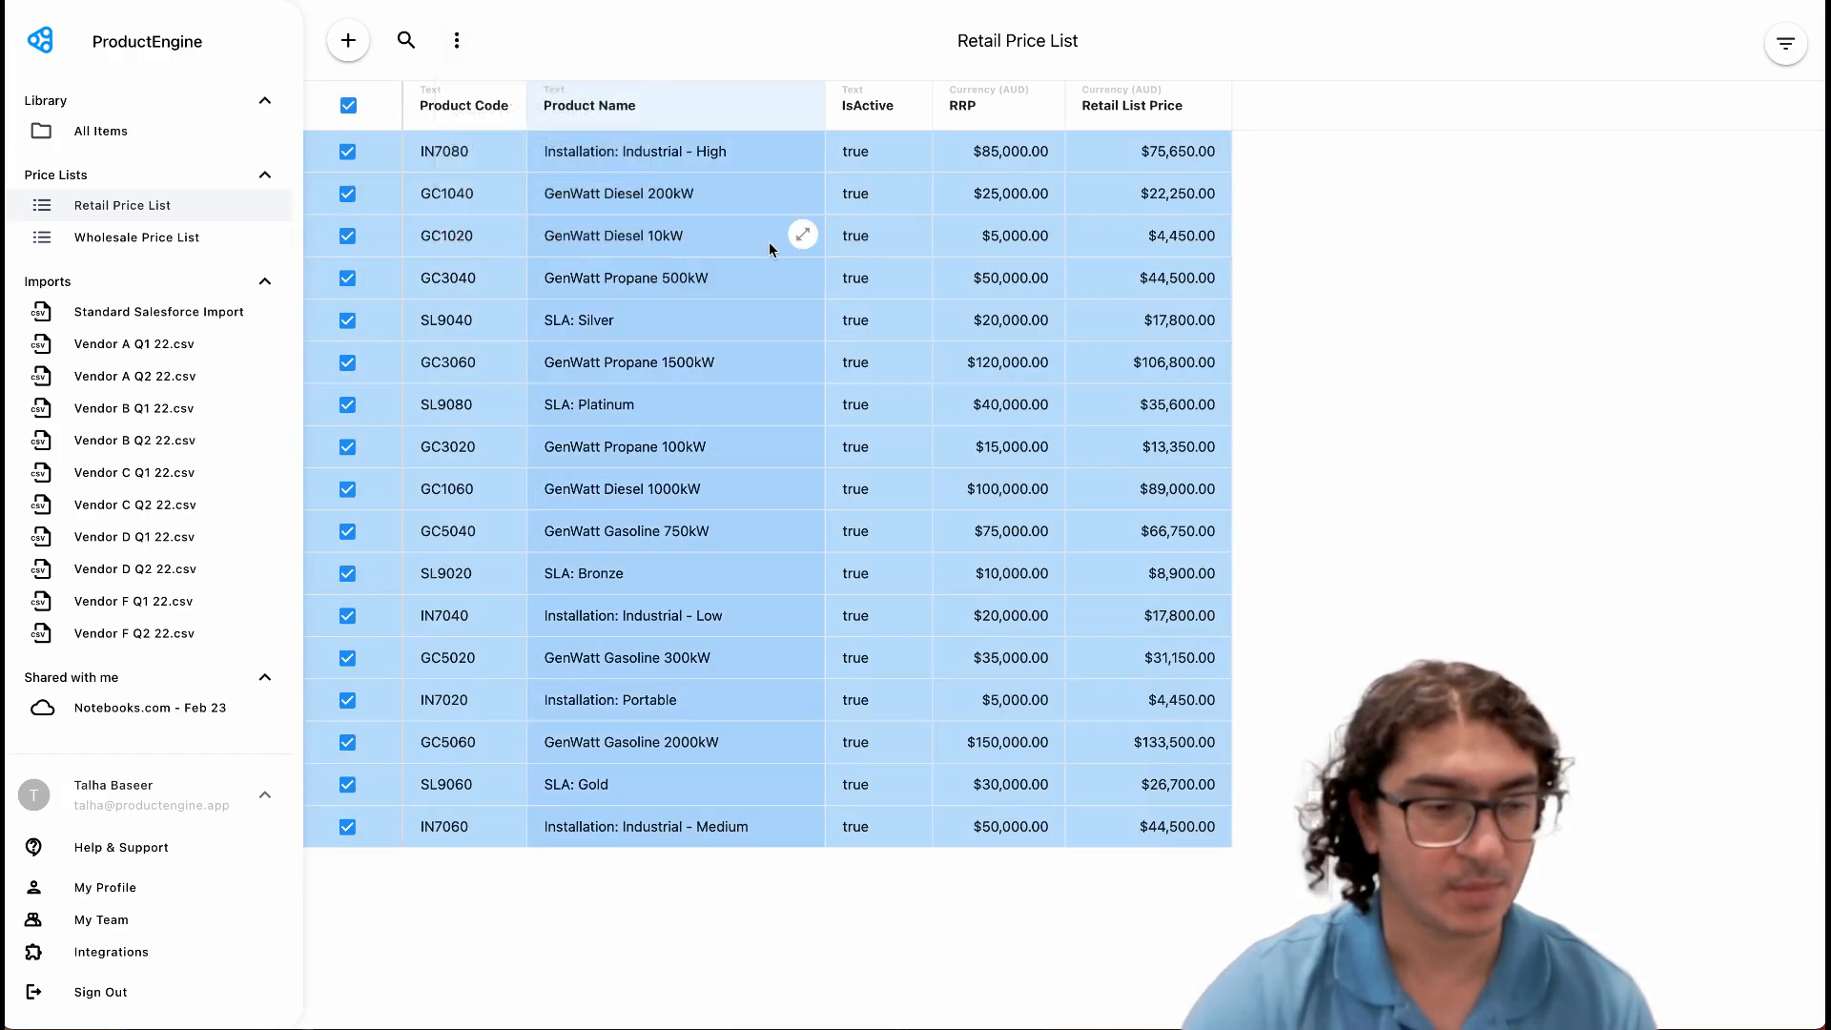